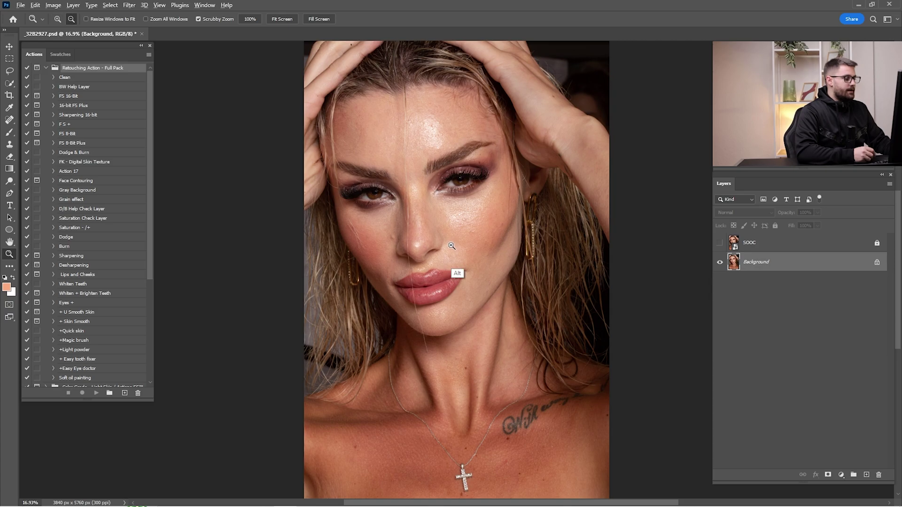
pyautogui.hotkey('alt', 'Tab')
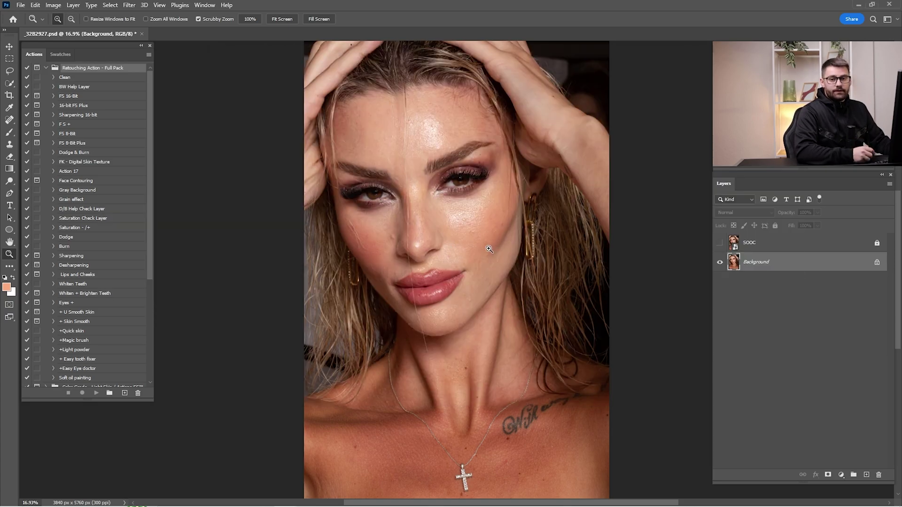
pyautogui.moveTo(471, 241); pyautogui.dragTo(449, 251)
pyautogui.hotkey('ctrl', '0')
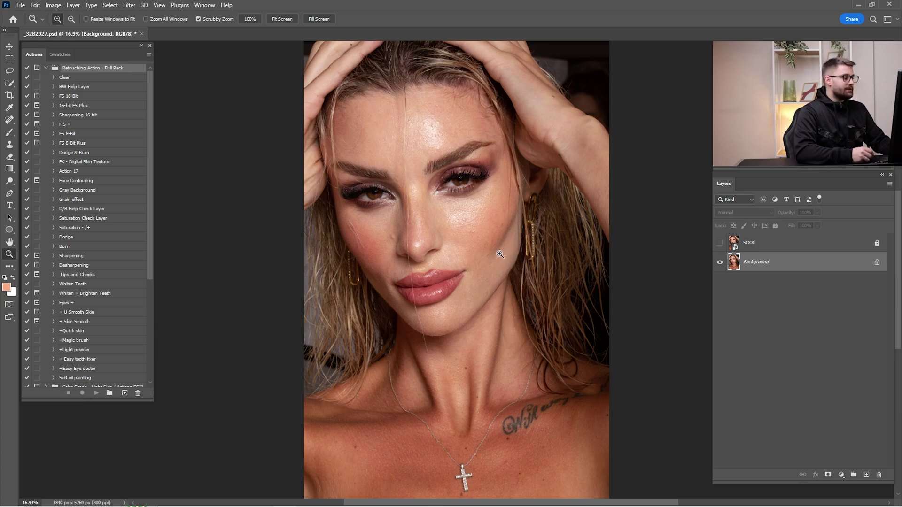
# - Run the F S + frequency separation action on the Background layer with a Gaussian Blur radius of 25 pixels
pyautogui.click(61, 125)
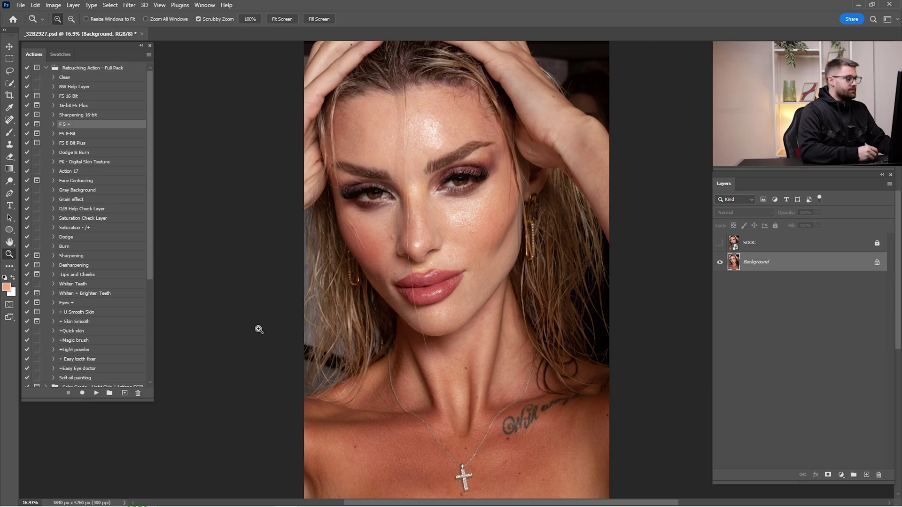
pyautogui.click(96, 393)
pyautogui.moveTo(582, 214)
pyautogui.mouseDown()
pyautogui.moveTo(586, 194)
pyautogui.moveTo(589, 224)
pyautogui.mouseUp()
pyautogui.click(574, 232)
pyautogui.moveTo(609, 192); pyautogui.dragTo(623, 202)
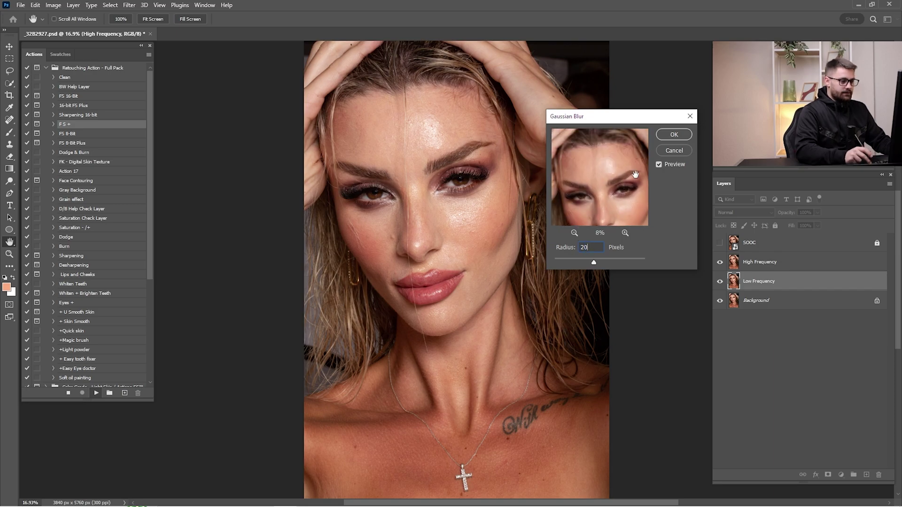
pyautogui.press('BackSpace')
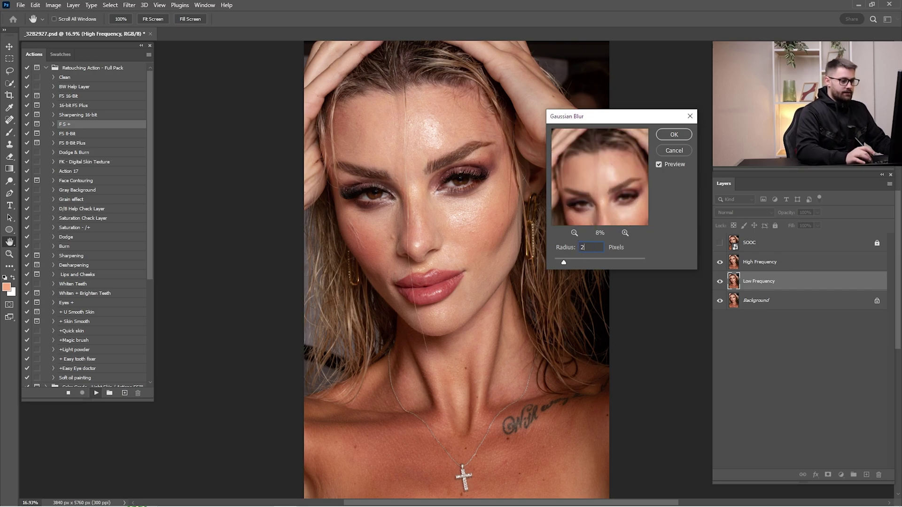
pyautogui.write('5')
pyautogui.click(625, 233)
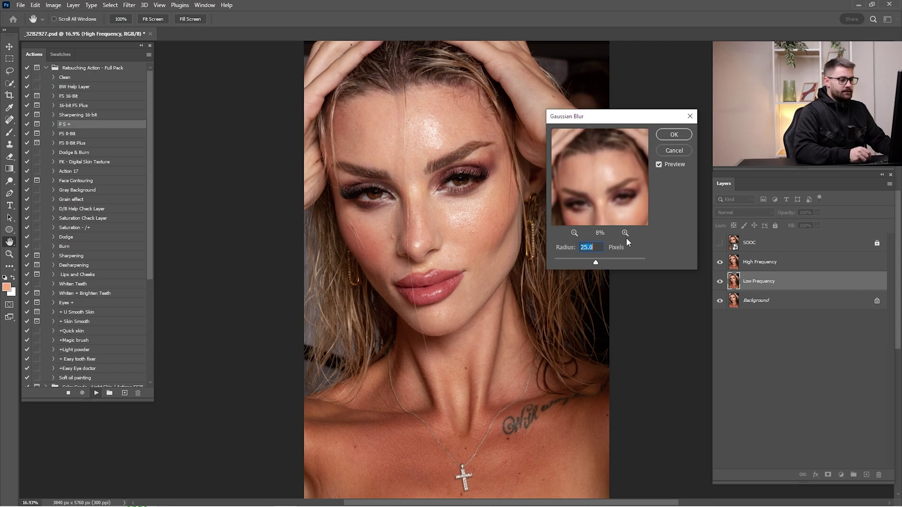
pyautogui.click(625, 233)
pyautogui.click(625, 232)
pyautogui.moveTo(613, 186); pyautogui.dragTo(636, 188)
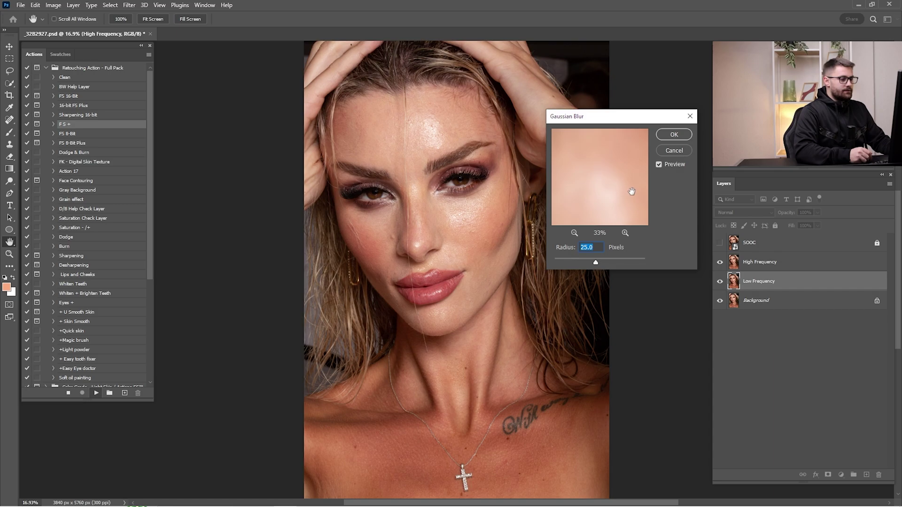
pyautogui.click(677, 134)
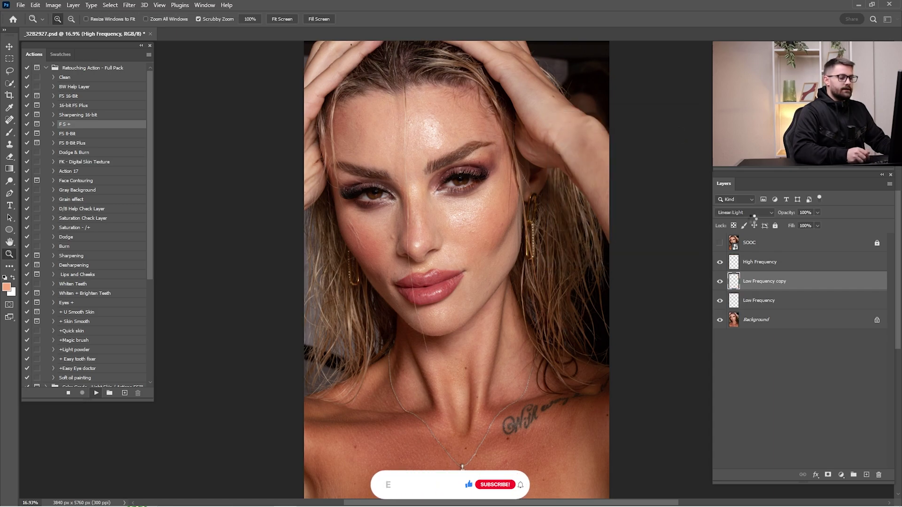
# - Hide the High Frequency layer to inspect the blurred low-frequency image
pyautogui.click(730, 259)
pyautogui.click(768, 281)
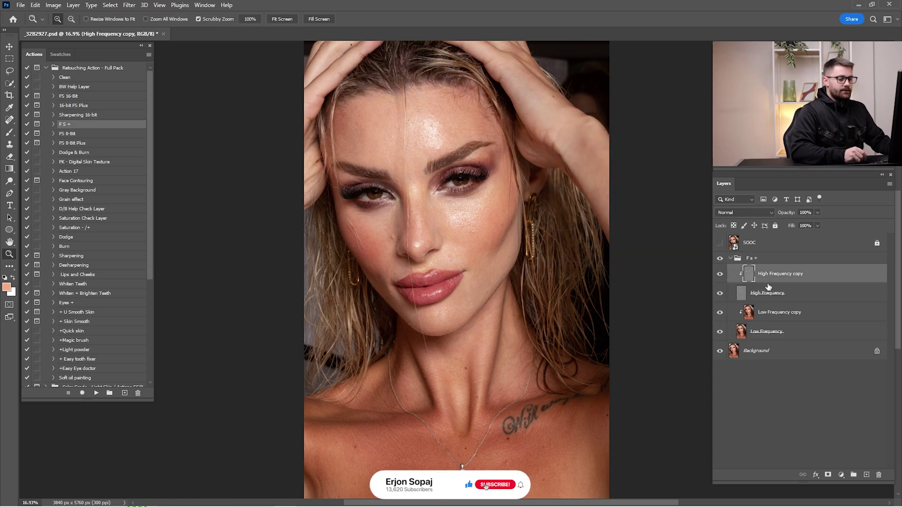
pyautogui.click(722, 295)
pyautogui.click(772, 301)
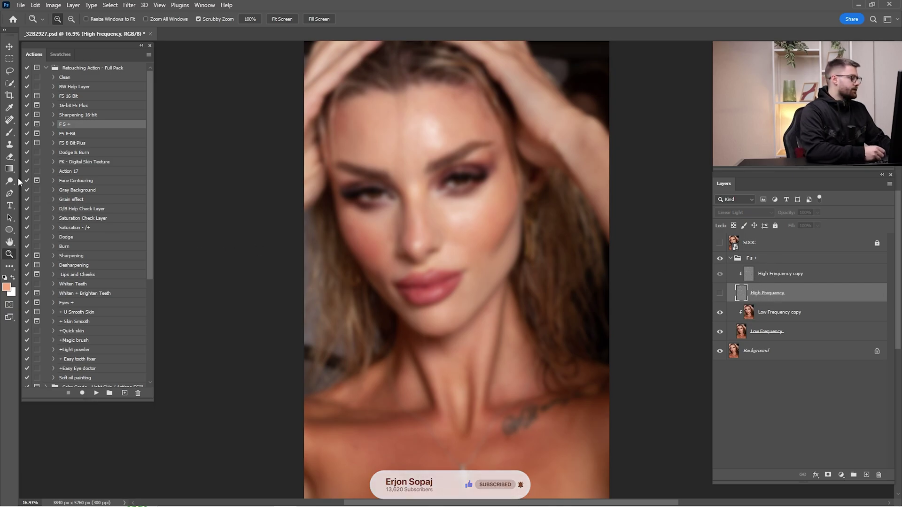
# - Turn the High Frequency layer back on and make High Frequency copy active for the Clone Stamp tool at the forehead highlight
pyautogui.click(9, 146)
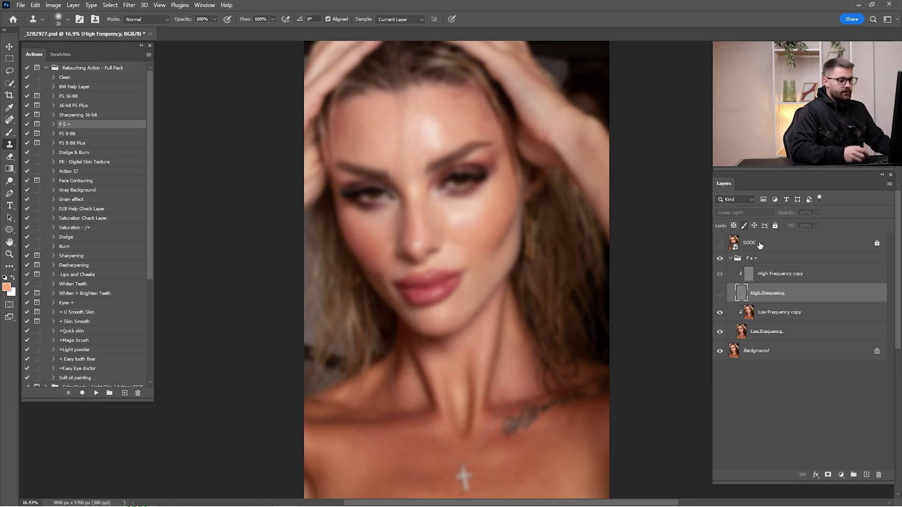
pyautogui.click(765, 278)
pyautogui.click(720, 293)
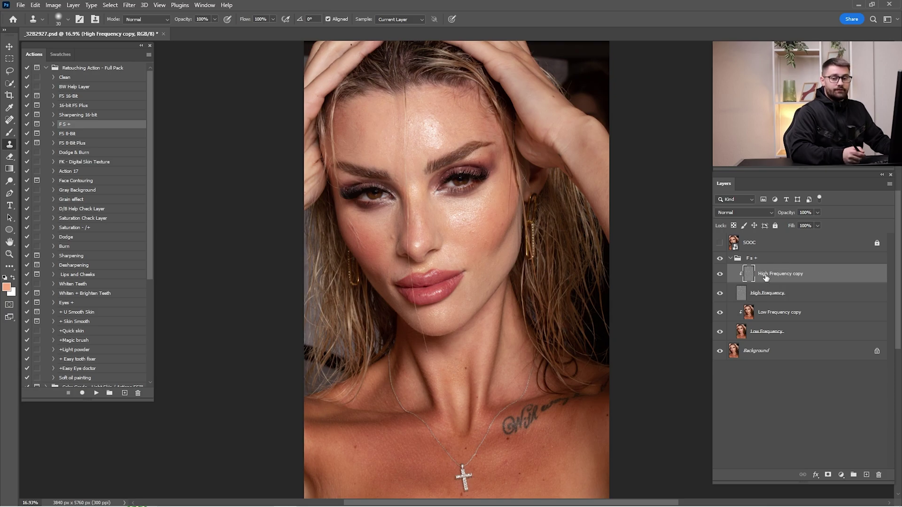
pyautogui.press('z')
pyautogui.moveTo(426, 126); pyautogui.dragTo(545, 197)
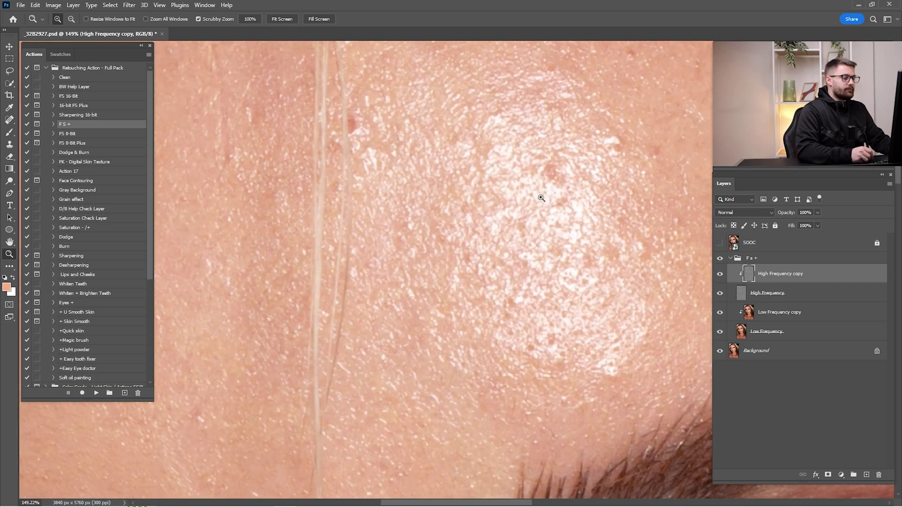
pyautogui.click(9, 146)
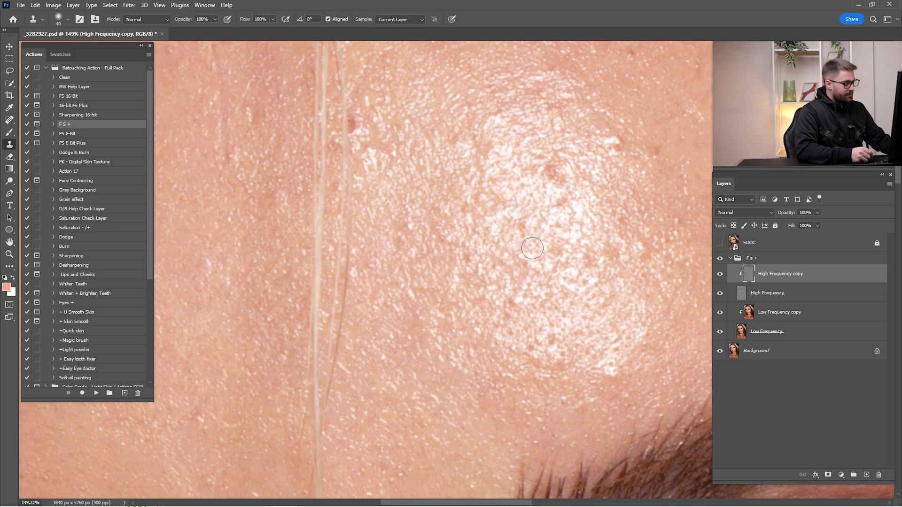
# - Clone nearby skin texture over the blemishes in the shiny forehead highlight on the High Frequency copy layer
pyautogui.press('alt')
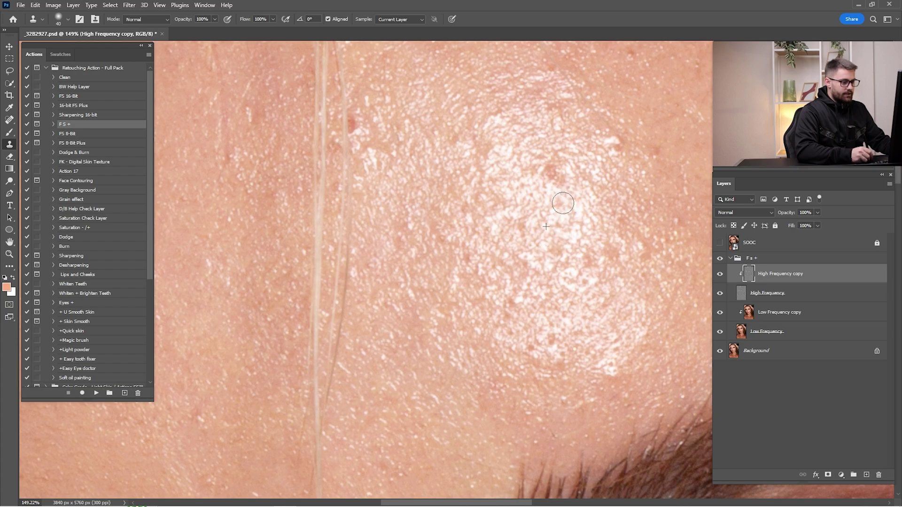
pyautogui.moveTo(551, 172)
pyautogui.mouseDown()
pyautogui.moveTo(561, 166)
pyautogui.moveTo(553, 224)
pyautogui.moveTo(602, 239)
pyautogui.mouseUp()
pyautogui.moveTo(590, 203); pyautogui.dragTo(597, 278)
pyautogui.keyDown('alt'); pyautogui.click(523, 223); pyautogui.keyUp('alt')
pyautogui.moveTo(504, 226)
pyautogui.mouseDown()
pyautogui.moveTo(499, 213)
pyautogui.moveTo(548, 238)
pyautogui.mouseUp()
pyautogui.moveTo(491, 227); pyautogui.dragTo(562, 237)
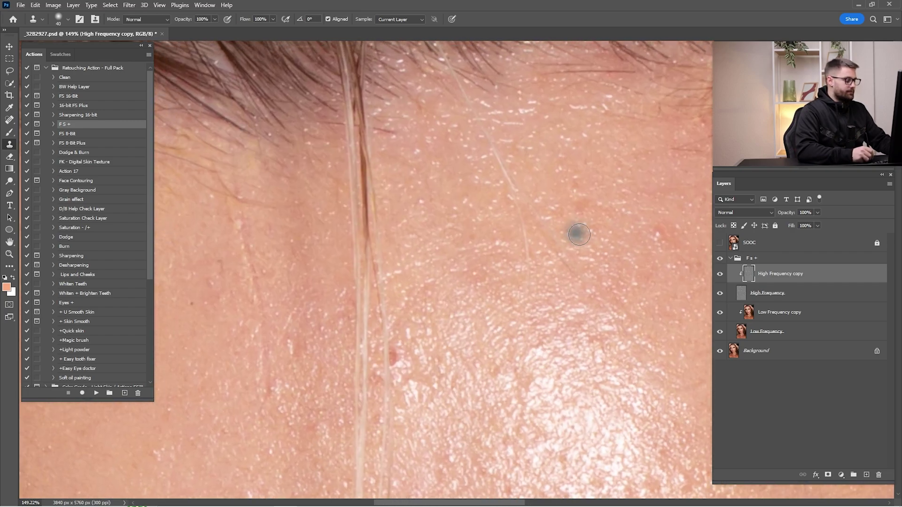
pyautogui.moveTo(492, 237); pyautogui.dragTo(577, 136)
# - Hide the F s + group and activate the Spot Healing Brush on the Background layer
pyautogui.click(742, 258)
pyautogui.click(720, 258)
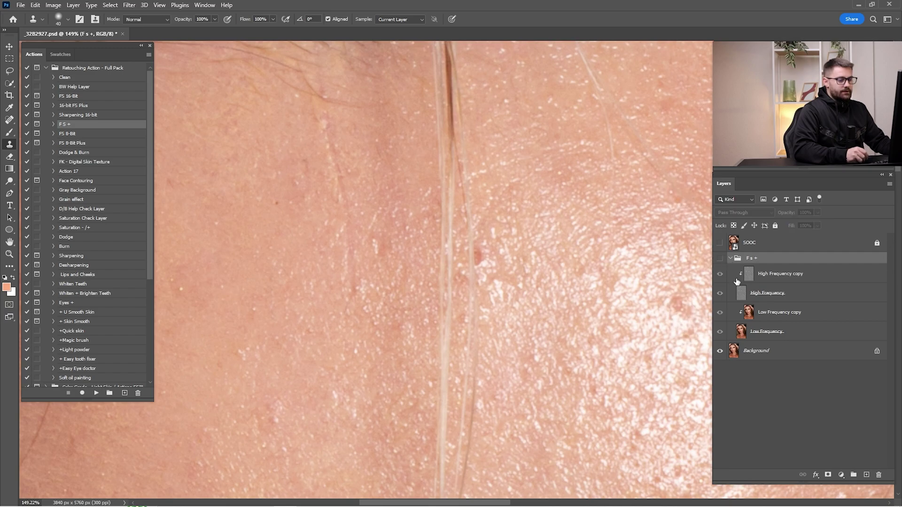
pyautogui.click(750, 353)
pyautogui.press('b')
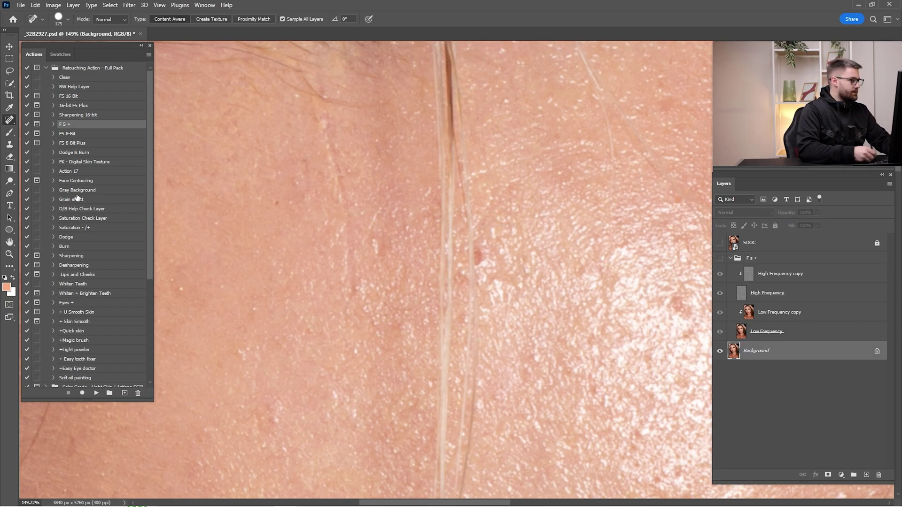
pyautogui.rightClick(10, 132)
pyautogui.click(9, 120)
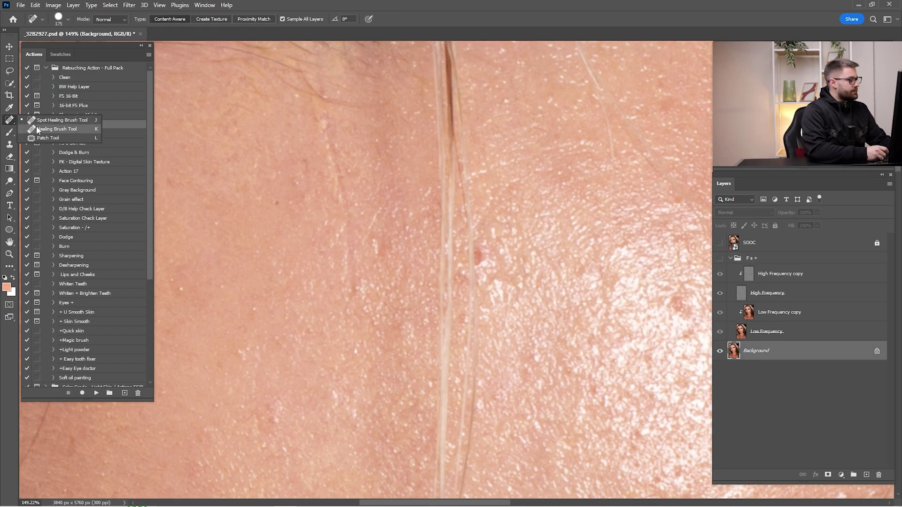
pyautogui.click(51, 123)
# - Try to heal the stray hairs and marks on the upper forehead of the Background layer with a size 60 Spot Healing Brush
pyautogui.moveTo(420, 219); pyautogui.dragTo(264, 270)
pyautogui.press('[')
pyautogui.press('[')
pyautogui.press('[')
pyautogui.press('[')
pyautogui.press('[')
pyautogui.press('[')
pyautogui.press('[')
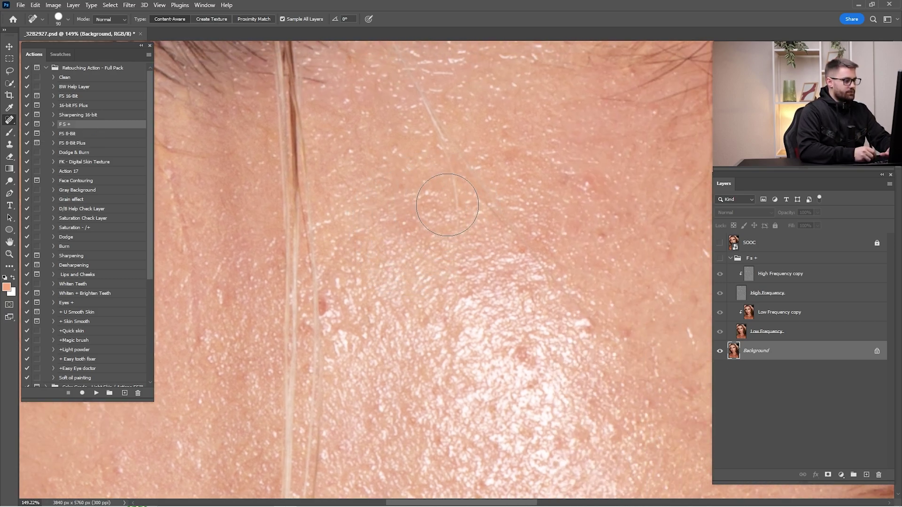
pyautogui.moveTo(446, 154); pyautogui.dragTo(460, 191)
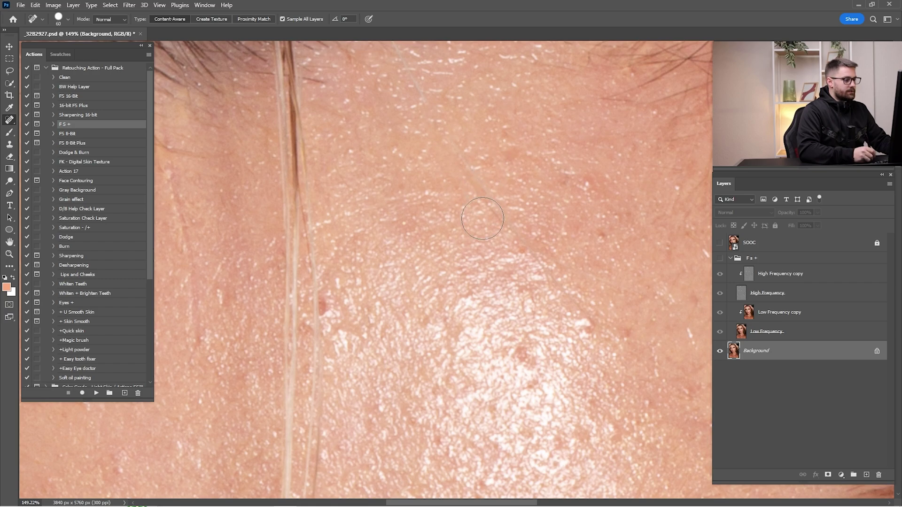
pyautogui.scroll(-5, 611, 263)
pyautogui.moveTo(519, 175)
pyautogui.mouseDown()
pyautogui.moveTo(515, 199)
pyautogui.moveTo(539, 192)
pyautogui.moveTo(541, 216)
pyautogui.mouseUp()
pyautogui.hscroll(-4, 601, 192)
pyautogui.moveTo(493, 187); pyautogui.dragTo(490, 209)
pyautogui.hscroll(2, 564, 209)
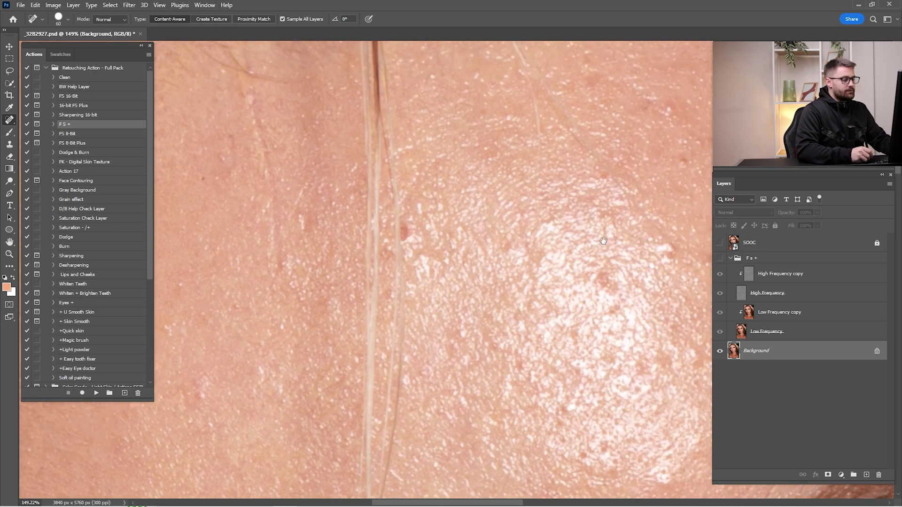
pyautogui.hscroll(3, 559, 216)
pyautogui.scroll(1, 557, 256)
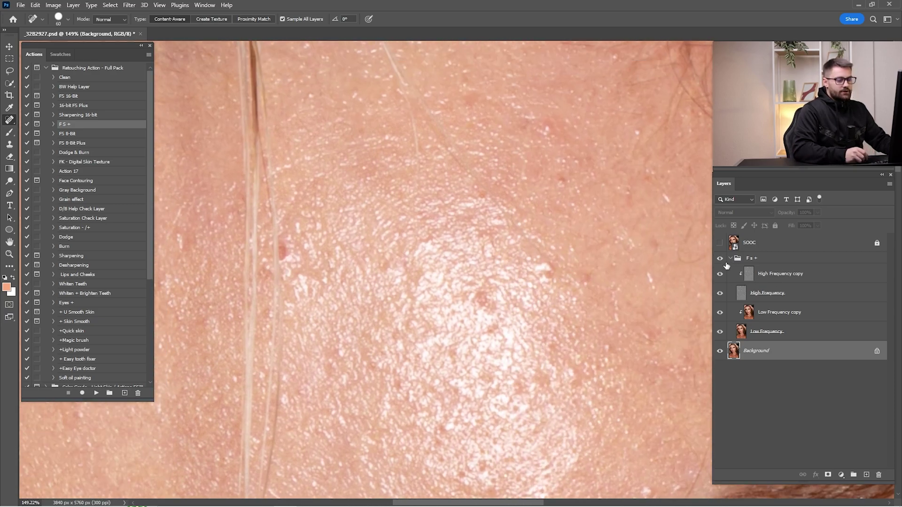
# - Return to the High Frequency copy layer and clone clean skin texture over small spots on the forehead's shaded side
pyautogui.click(762, 277)
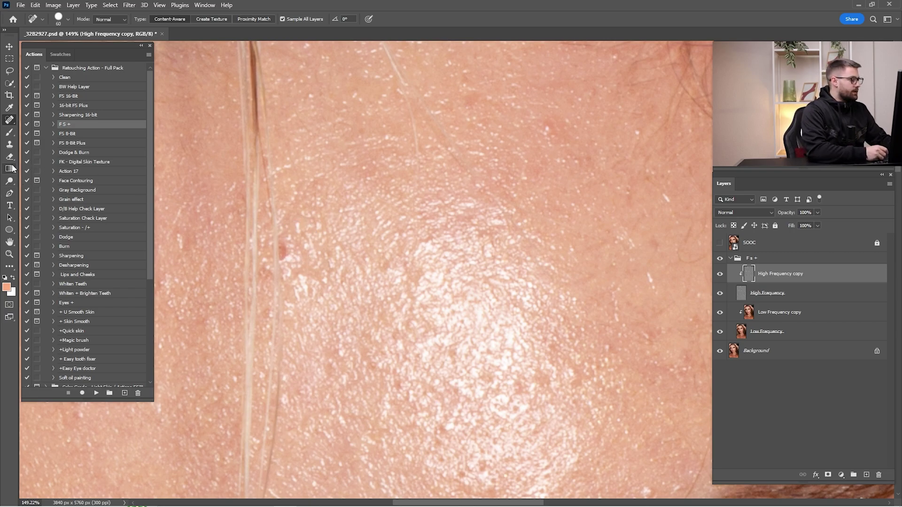
pyautogui.click(9, 145)
pyautogui.hscroll(-8, 497, 214)
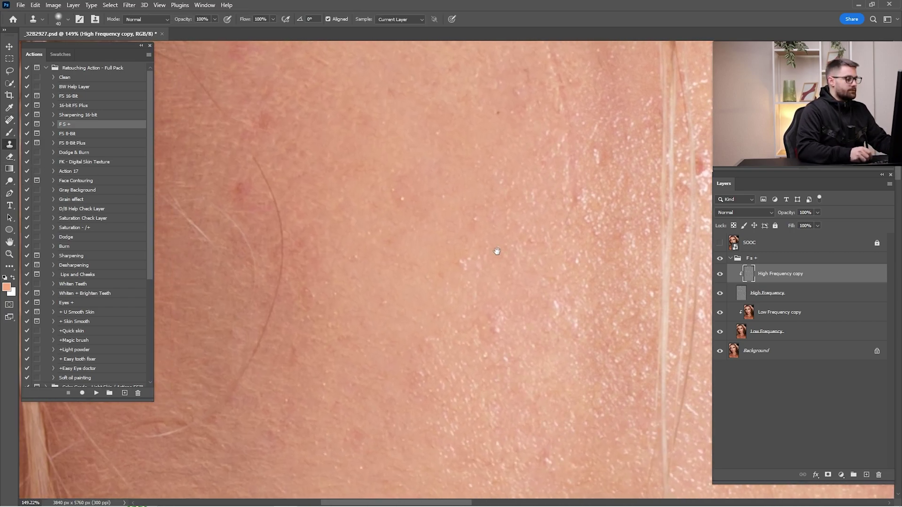
pyautogui.moveTo(502, 201); pyautogui.dragTo(499, 292)
pyautogui.keyDown('alt'); pyautogui.click(489, 237); pyautogui.keyUp('alt')
pyautogui.keyDown('alt'); pyautogui.click(532, 151); pyautogui.keyUp('alt')
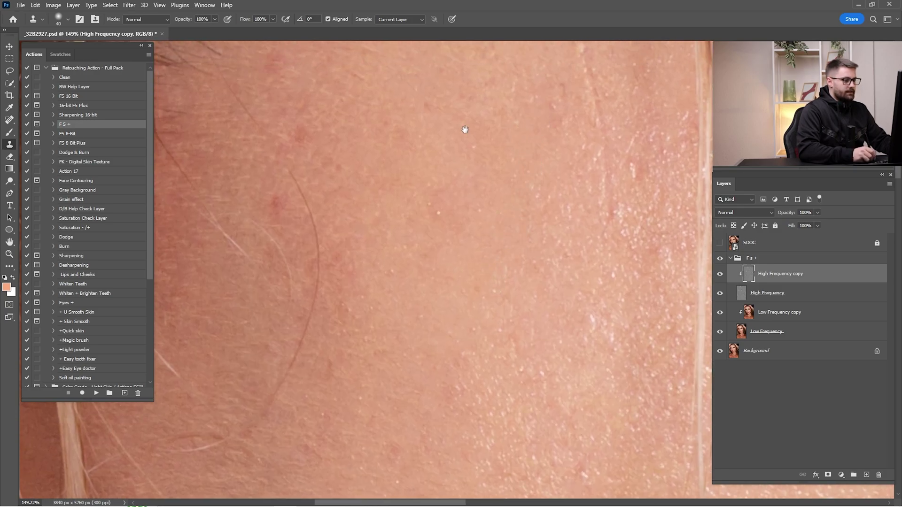
pyautogui.moveTo(460, 134); pyautogui.dragTo(494, 212)
pyautogui.moveTo(493, 275)
pyautogui.mouseDown()
pyautogui.moveTo(382, 209)
pyautogui.moveTo(424, 163)
pyautogui.moveTo(248, 135)
pyautogui.moveTo(158, 64)
pyautogui.mouseUp()
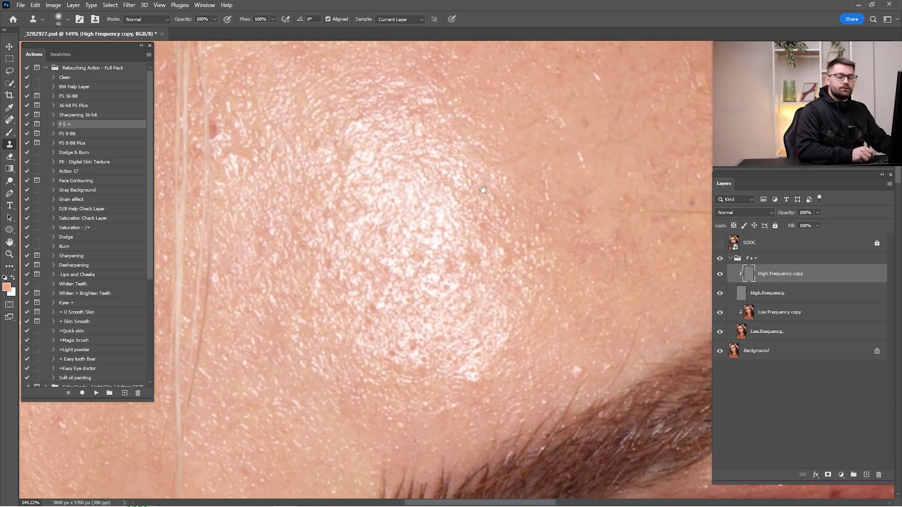
# - Clone smooth skin texture over the white specks and blemishes between the forehead highlight and the temple
pyautogui.keyDown('alt'); pyautogui.click(433, 197); pyautogui.keyUp('alt')
pyautogui.moveTo(604, 180); pyautogui.dragTo(608, 159)
pyautogui.hotkey('ctrl', 'z')
pyautogui.moveTo(605, 190); pyautogui.dragTo(582, 275)
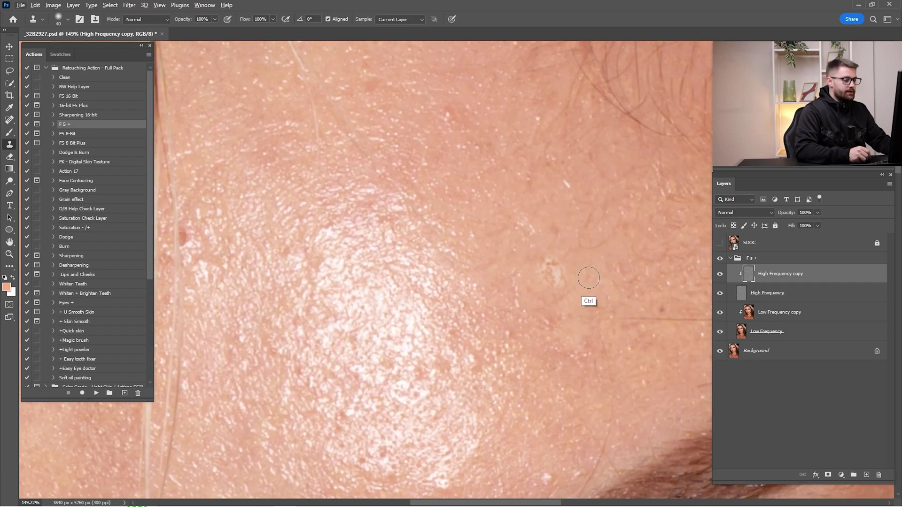
pyautogui.click(552, 271)
pyautogui.keyDown('alt'); pyautogui.click(584, 310); pyautogui.keyUp('alt')
pyautogui.click(575, 286)
pyautogui.keyDown('alt'); pyautogui.click(598, 270); pyautogui.keyUp('alt')
pyautogui.click(598, 245)
pyautogui.keyDown('alt'); pyautogui.click(576, 246); pyautogui.keyUp('alt')
pyautogui.moveTo(558, 226); pyautogui.dragTo(569, 252)
pyautogui.click(568, 188)
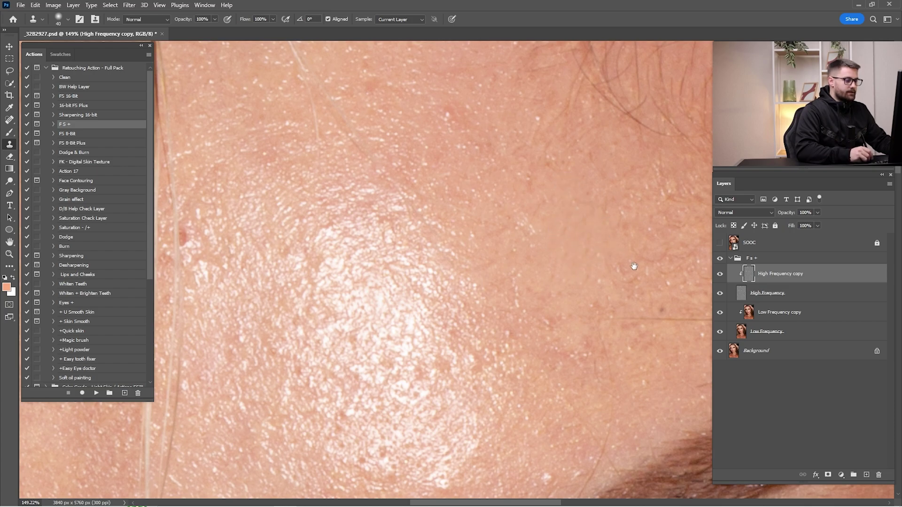
# - Clone clean skin texture over the remaining specks just above the eyebrow beside the forehead highlight
pyautogui.moveTo(634, 266); pyautogui.dragTo(483, 150)
pyautogui.moveTo(607, 190)
pyautogui.mouseDown()
pyautogui.moveTo(572, 202)
pyautogui.moveTo(495, 200)
pyautogui.moveTo(458, 260)
pyautogui.moveTo(447, 247)
pyautogui.mouseUp()
pyautogui.moveTo(480, 289); pyautogui.dragTo(495, 244)
pyautogui.keyDown('alt'); pyautogui.click(496, 244); pyautogui.keyUp('alt')
pyautogui.click(471, 271)
pyautogui.keyDown('alt'); pyautogui.click(489, 228); pyautogui.keyUp('alt')
pyautogui.click(458, 265)
pyautogui.moveTo(603, 199); pyautogui.dragTo(549, 207)
pyautogui.keyDown('alt'); pyautogui.click(549, 207); pyautogui.keyUp('alt')
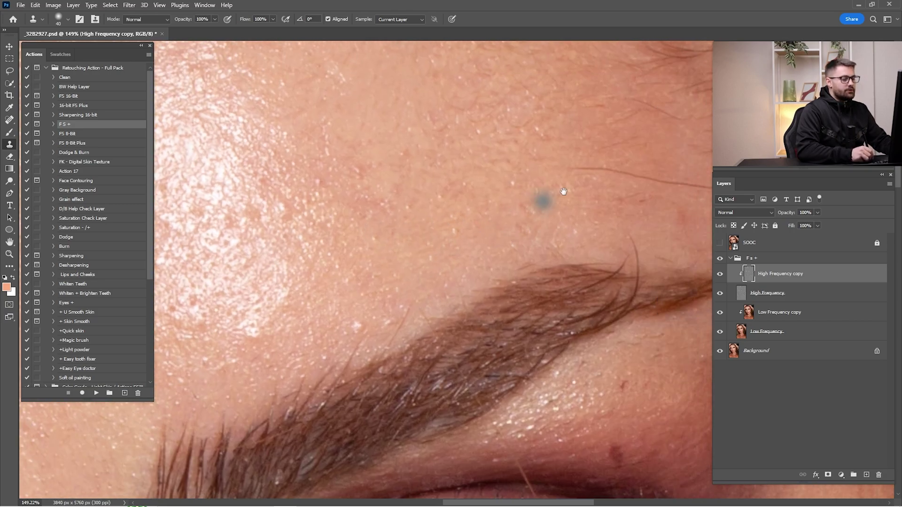
# - Clone skin texture over the fine stray hairs on the temple between the eyebrow's tail and the hairline
pyautogui.scroll(3, 517, 237)
pyautogui.moveTo(624, 253)
pyautogui.mouseDown()
pyautogui.moveTo(579, 243)
pyautogui.moveTo(571, 266)
pyautogui.moveTo(540, 269)
pyautogui.mouseUp()
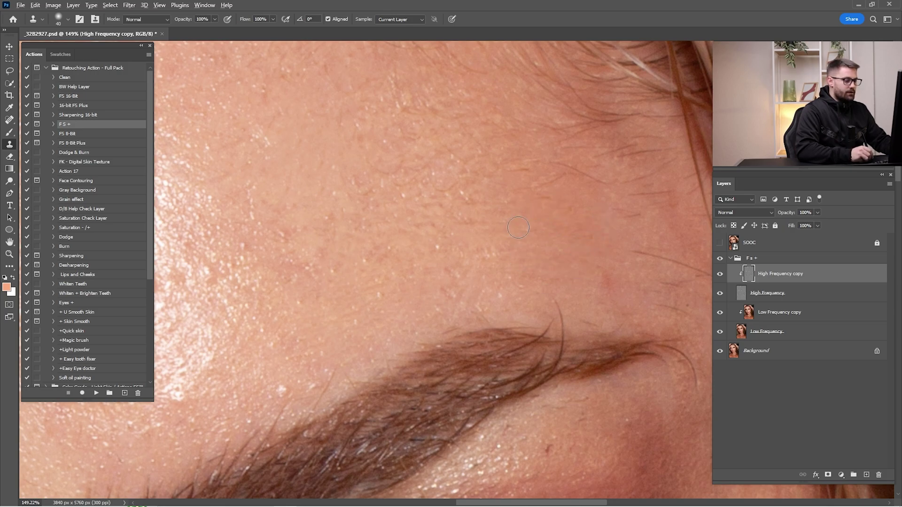
pyautogui.moveTo(619, 253); pyautogui.dragTo(519, 212)
pyautogui.moveTo(574, 234); pyautogui.dragTo(625, 264)
pyautogui.keyDown('alt'); pyautogui.click(617, 235); pyautogui.keyUp('alt')
pyautogui.keyDown('alt'); pyautogui.click(581, 252); pyautogui.keyUp('alt')
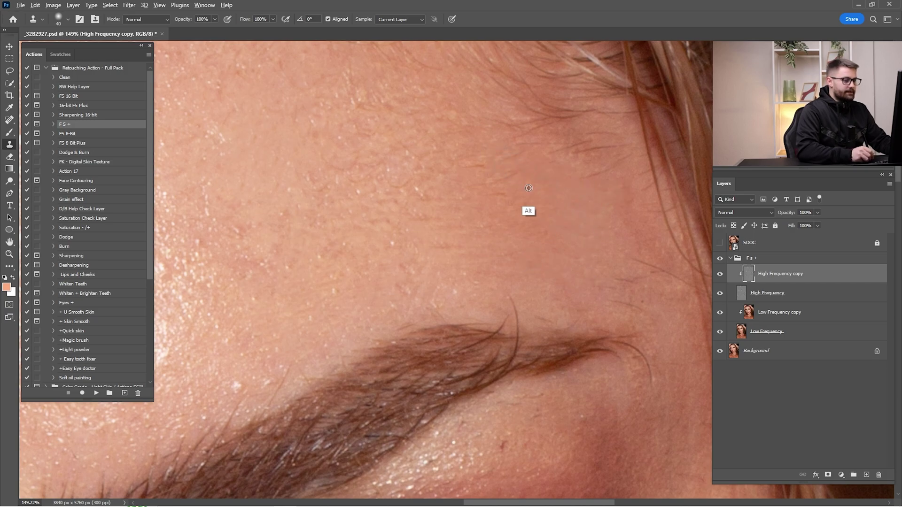
# - Clone skin texture over the dark spots and fine hairs on the upper eyelid beneath the same eyebrow
pyautogui.moveTo(550, 372); pyautogui.dragTo(557, 161)
pyautogui.keyDown('alt'); pyautogui.click(556, 270); pyautogui.keyUp('alt')
pyautogui.click(513, 300)
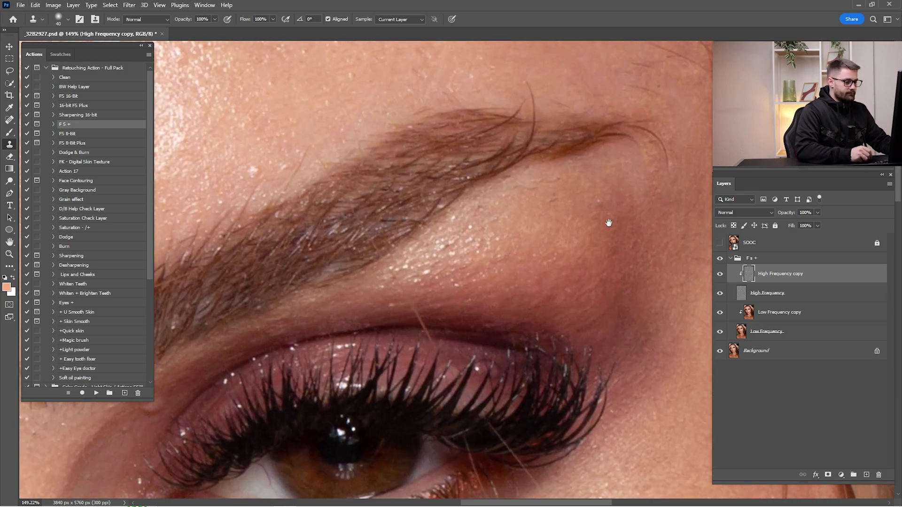
pyautogui.moveTo(606, 224); pyautogui.dragTo(543, 400)
pyautogui.moveTo(510, 253); pyautogui.dragTo(608, 219)
pyautogui.moveTo(523, 242); pyautogui.dragTo(652, 219)
pyautogui.moveTo(461, 268); pyautogui.dragTo(648, 228)
pyautogui.moveTo(414, 451); pyautogui.dragTo(544, 282)
pyautogui.moveTo(667, 253); pyautogui.dragTo(592, 213)
# - Clone brow texture over the stray blonde hair crossing the eyebrow on the hair-covered side of the face
pyautogui.press('[')
pyautogui.press('[')
pyautogui.moveTo(695, 399); pyautogui.dragTo(549, 239)
pyautogui.scroll(-10, 548, 240)
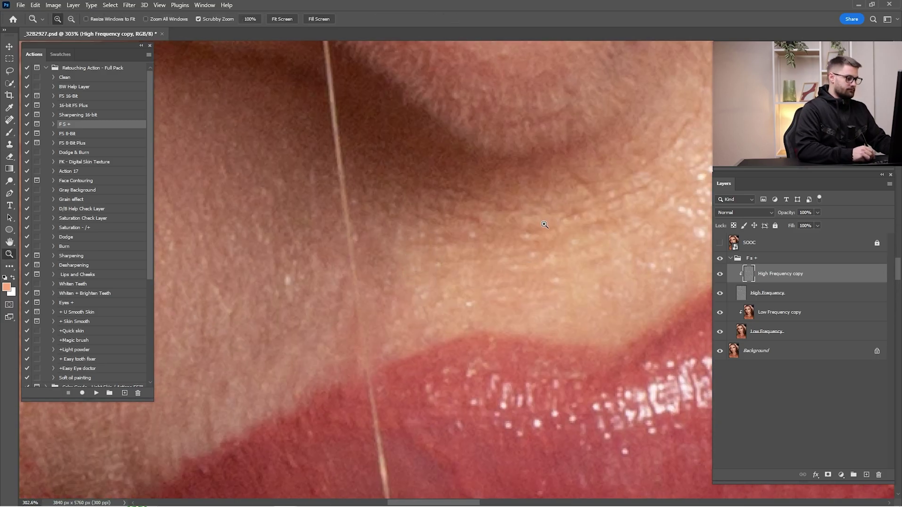
pyautogui.moveTo(544, 224); pyautogui.dragTo(510, 224)
pyautogui.moveTo(667, 400); pyautogui.dragTo(586, 312)
pyautogui.moveTo(658, 118); pyautogui.dragTo(518, 270)
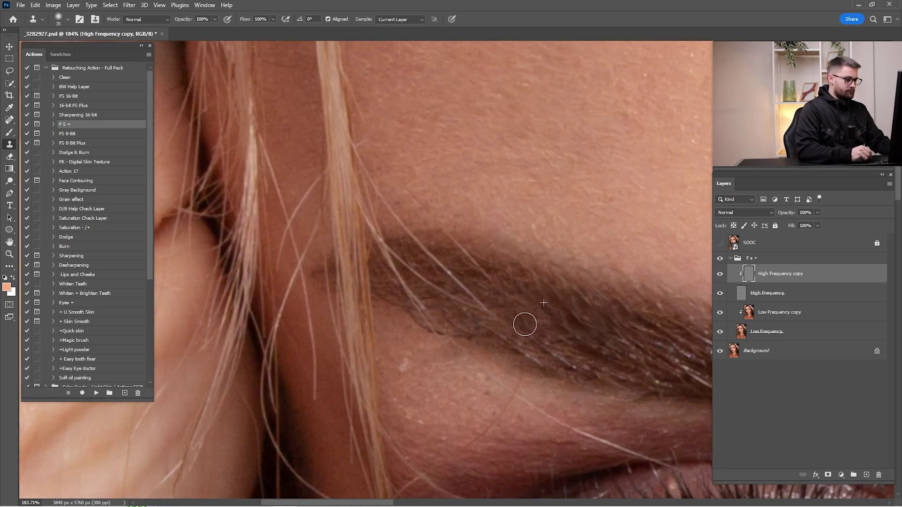
pyautogui.keyDown('alt'); pyautogui.click(561, 282); pyautogui.keyUp('alt')
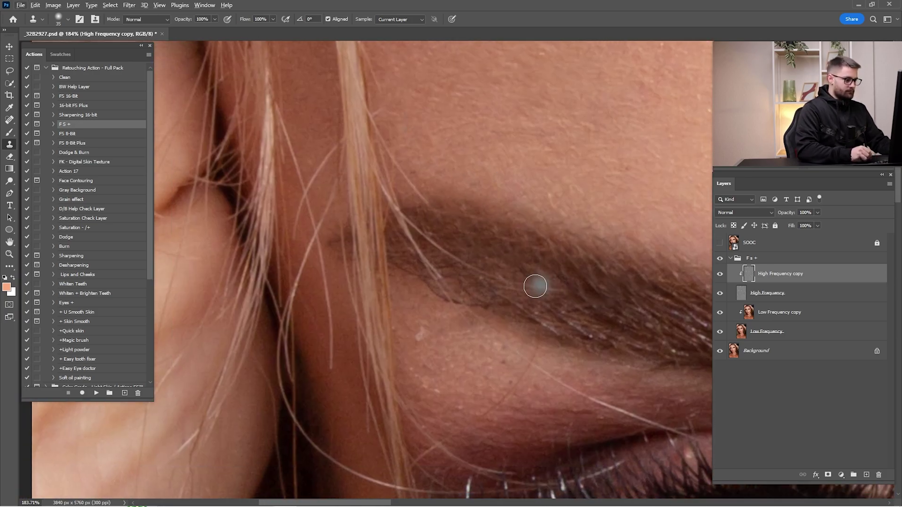
pyautogui.keyDown('alt'); pyautogui.click(447, 240); pyautogui.keyUp('alt')
pyautogui.keyDown('alt'); pyautogui.click(459, 254); pyautogui.keyUp('alt')
# - Clone matching texture over the remaining fine stray hairs around the tail of that same eyebrow
pyautogui.scroll(-3, 491, 281)
pyautogui.press('[')
pyautogui.press('[')
pyautogui.press(']')
pyautogui.press(']')
pyautogui.moveTo(423, 230); pyautogui.dragTo(478, 286)
pyautogui.moveTo(428, 136)
pyautogui.mouseDown()
pyautogui.moveTo(449, 296)
pyautogui.moveTo(376, 188)
pyautogui.mouseUp()
pyautogui.scroll(4, 502, 293)
pyautogui.moveTo(503, 292); pyautogui.dragTo(472, 297)
pyautogui.moveTo(695, 282); pyautogui.dragTo(580, 290)
pyautogui.scroll(4, 581, 291)
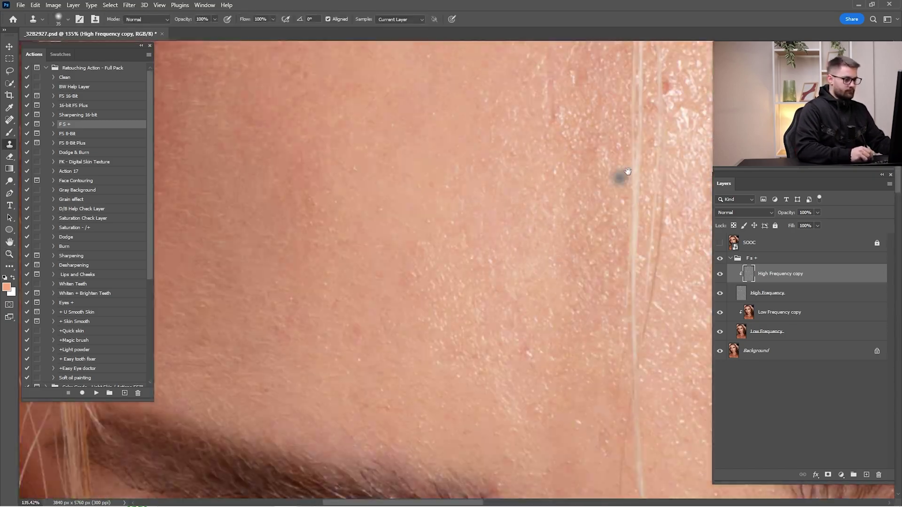
# - Collapse the frequency separation group and toggle its visibility to compare the whole portrait before and after retouching
pyautogui.scroll(-6, 581, 291)
pyautogui.click(731, 258)
pyautogui.click(720, 258)
pyautogui.click(720, 258)
pyautogui.click(721, 259)
pyautogui.click(720, 258)
pyautogui.click(719, 257)
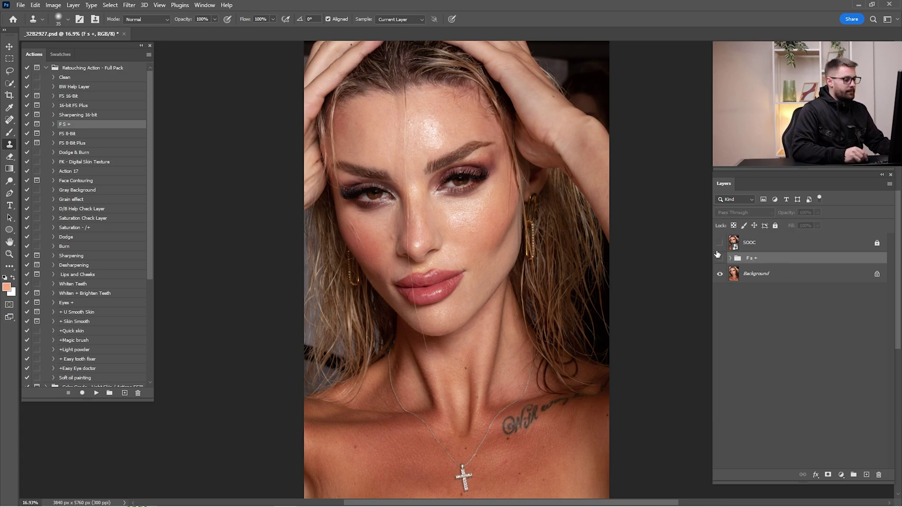
pyautogui.click(719, 259)
pyautogui.click(720, 258)
pyautogui.click(721, 258)
pyautogui.click(721, 259)
pyautogui.click(720, 259)
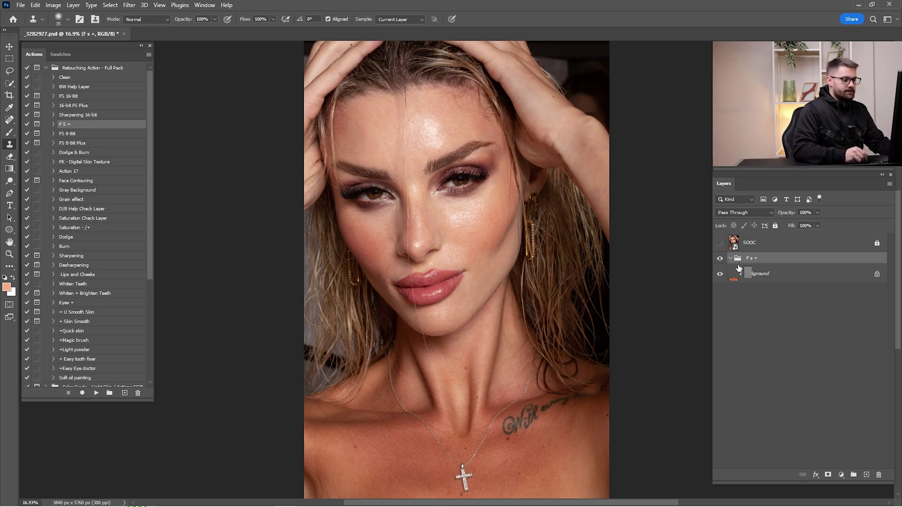
# - Expand the group, hide the High Frequency layer, and choose the Mixer Brush for the Low Frequency copy layer
pyautogui.click(730, 259)
pyautogui.click(719, 293)
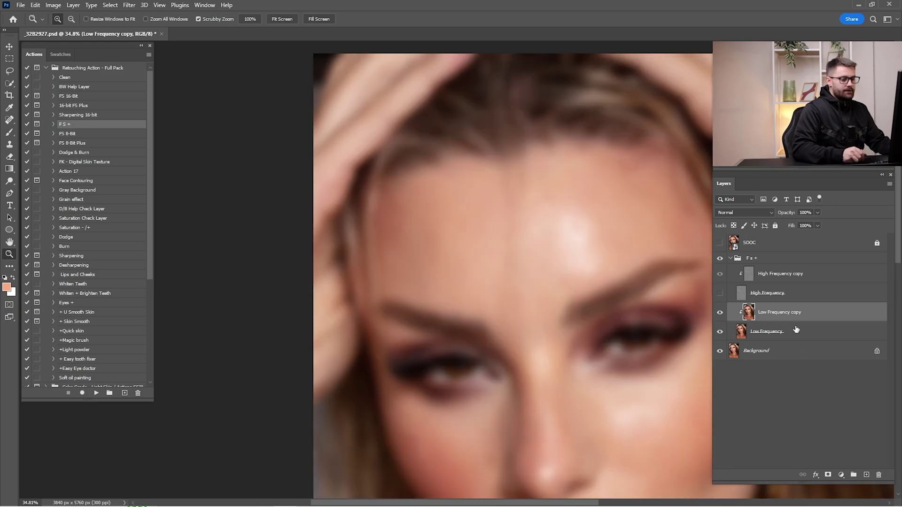
pyautogui.moveTo(577, 259); pyautogui.dragTo(577, 214)
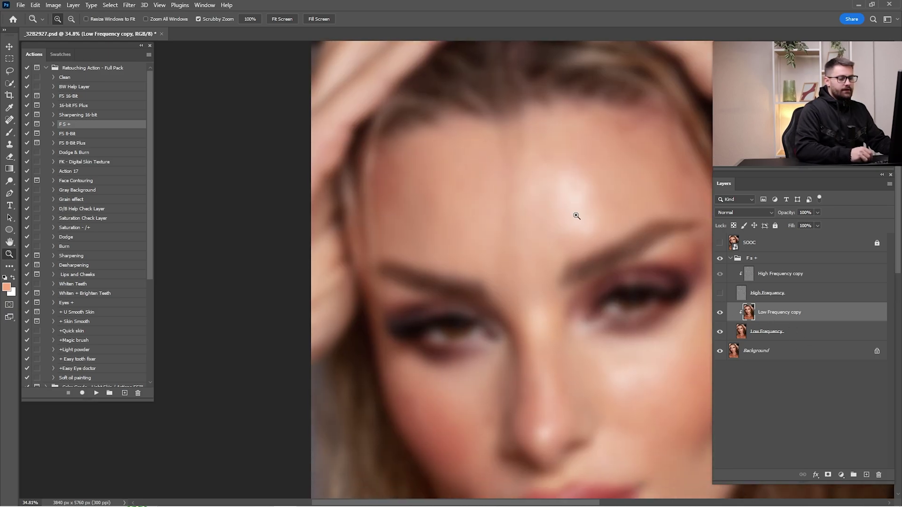
pyautogui.rightClick(13, 134)
pyautogui.click(47, 152)
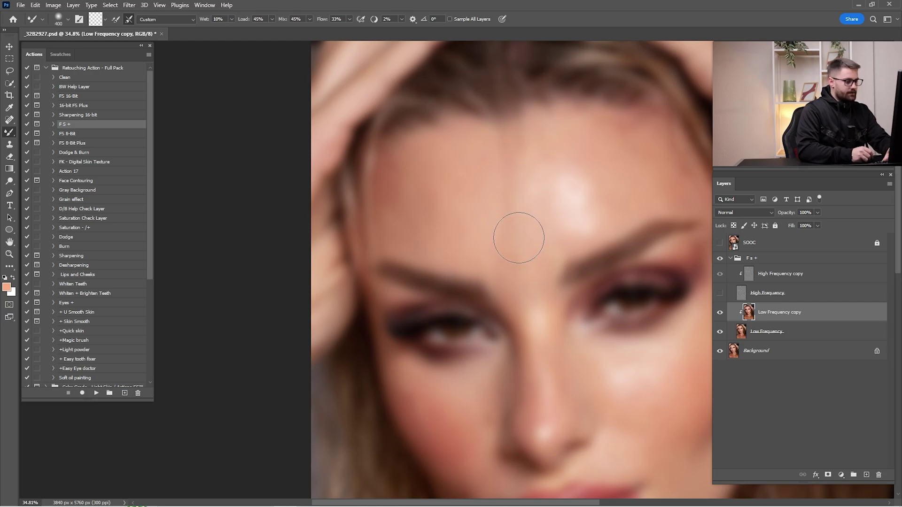
# - Blend the skin tones across the forehead and nose bridge with the Mixer Brush on the Low Frequency copy layer
pyautogui.press('[')
pyautogui.hotkey('shift', 'b')
pyautogui.moveTo(539, 307)
pyautogui.mouseDown()
pyautogui.moveTo(519, 264)
pyautogui.moveTo(519, 221)
pyautogui.mouseUp()
pyautogui.press('b')
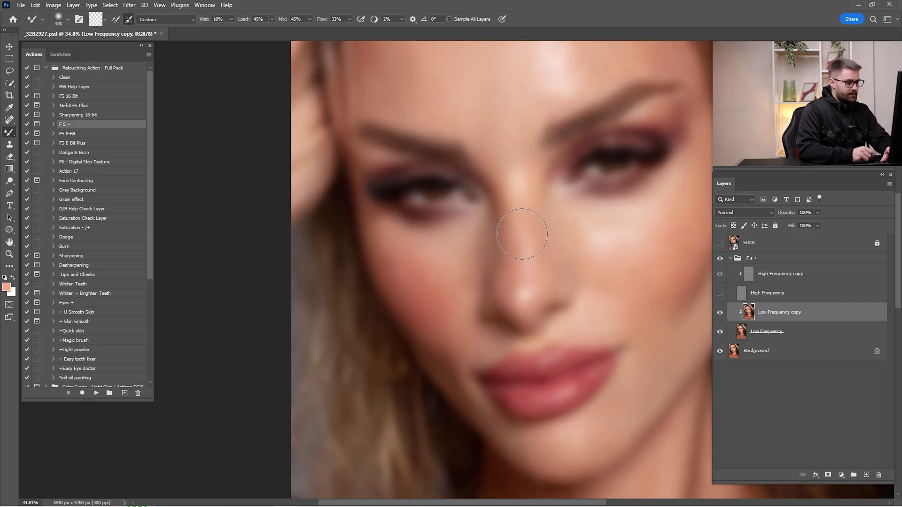
pyautogui.scroll(3, 519, 256)
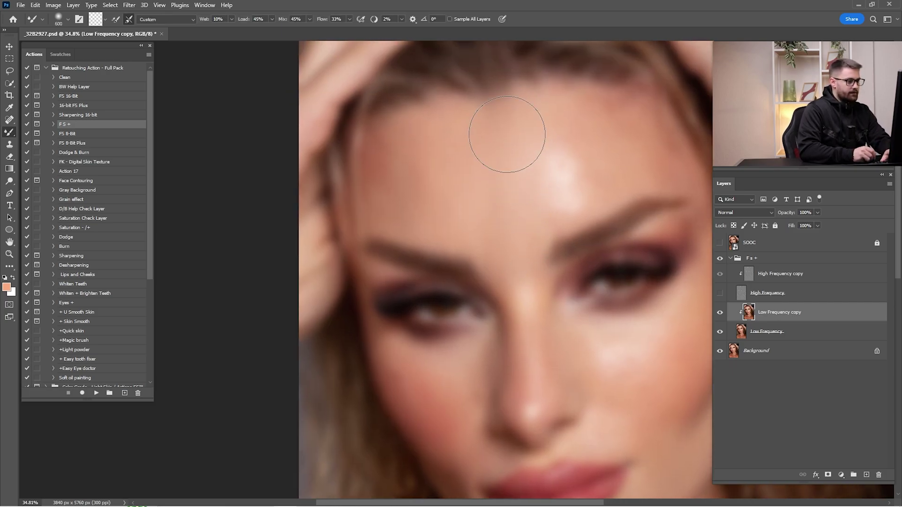
pyautogui.scroll(-3, 514, 132)
pyautogui.scroll(3, 515, 188)
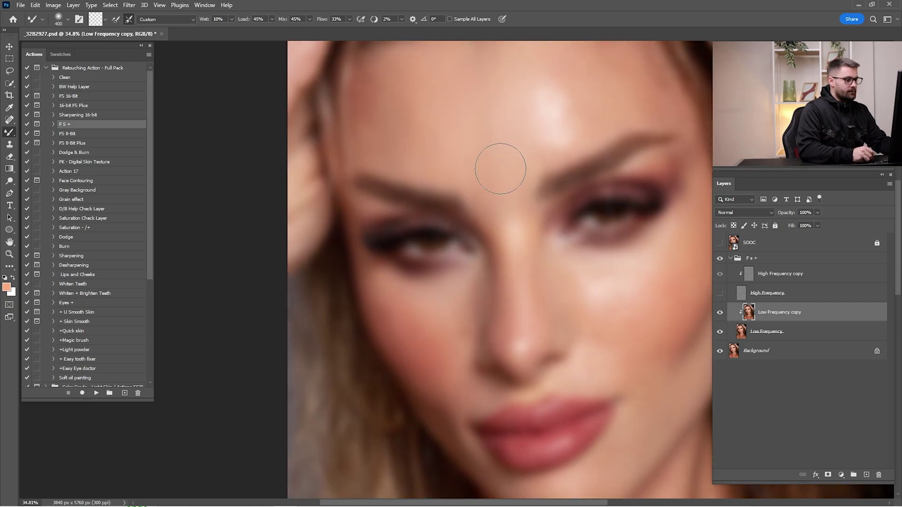
pyautogui.moveTo(531, 180); pyautogui.dragTo(546, 278)
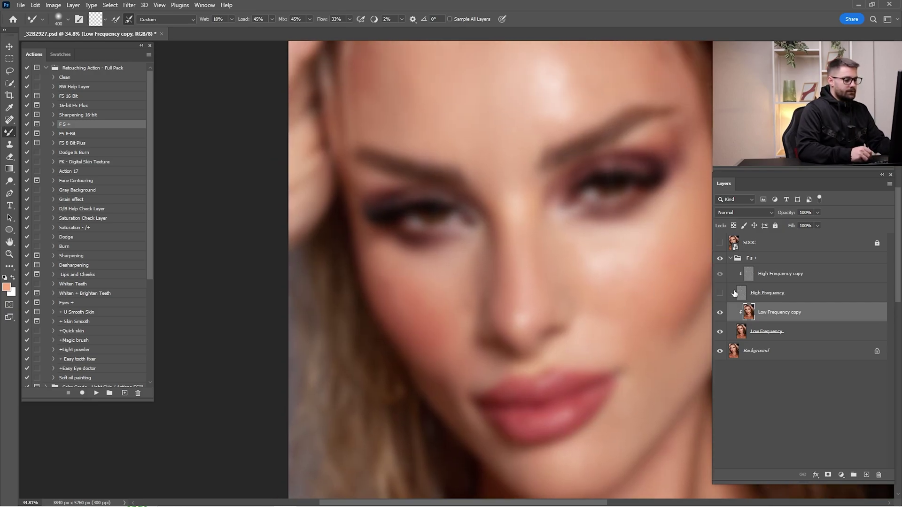
# - Show the High Frequency layer again and return to the Clone Stamp on the High Frequency copy layer
pyautogui.click(726, 293)
pyautogui.click(780, 274)
pyautogui.scroll(3, 519, 271)
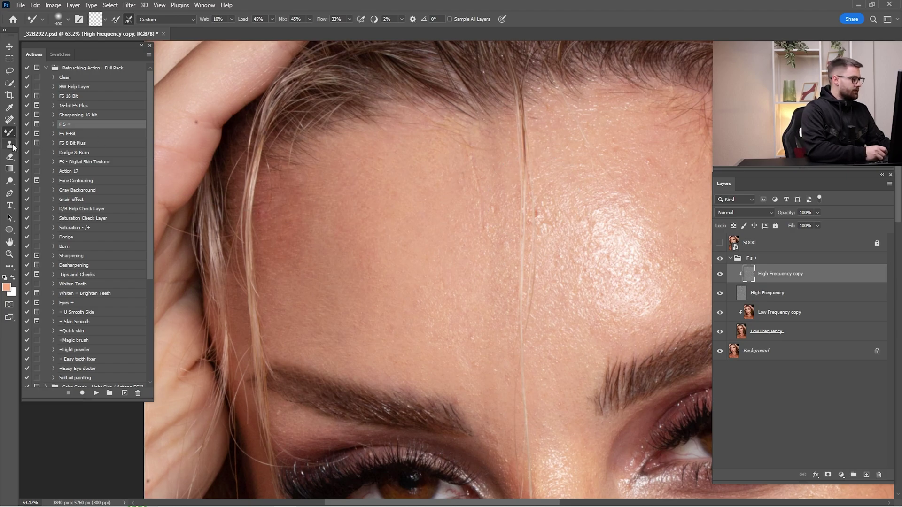
pyautogui.click(9, 144)
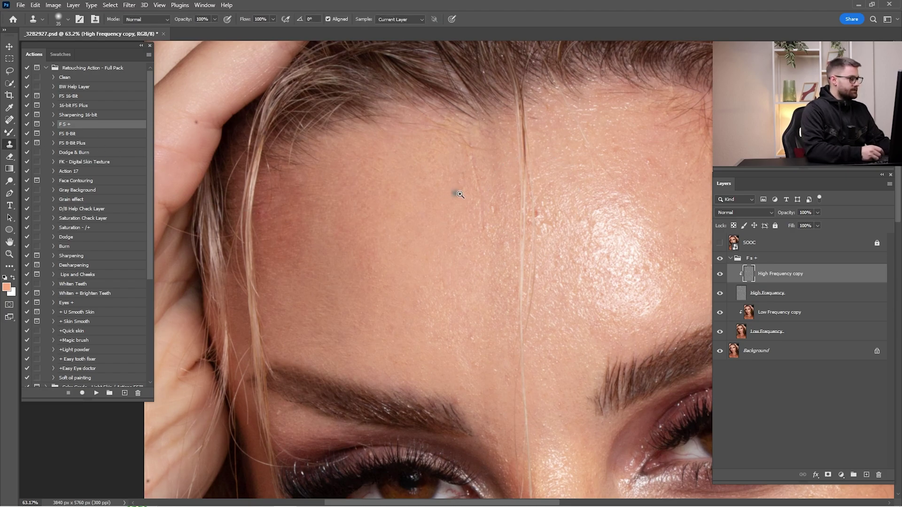
# - Enlarge the Clone Stamp brush to 50 and clone skin texture over the small blemishes beside the central forehead hair strand
pyautogui.scroll(3, 441, 193)
pyautogui.press(']')
pyautogui.press(']')
pyautogui.press(']')
pyautogui.moveTo(476, 152); pyautogui.dragTo(483, 203)
pyautogui.moveTo(532, 167); pyautogui.dragTo(474, 214)
pyautogui.press(']')
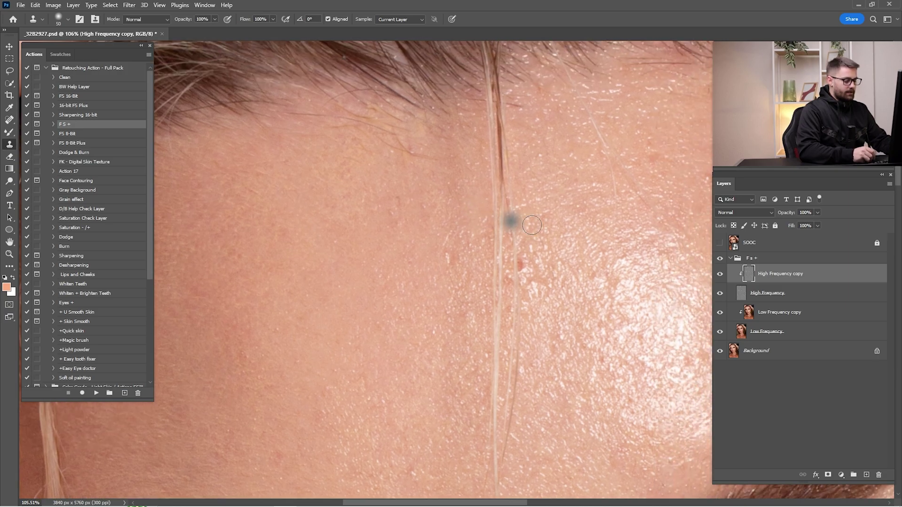
pyautogui.keyDown('alt'); pyautogui.click(430, 251); pyautogui.keyUp('alt')
pyautogui.moveTo(450, 249); pyautogui.dragTo(443, 262)
pyautogui.keyDown('alt'); pyautogui.click(444, 293); pyautogui.keyUp('alt')
pyautogui.moveTo(471, 306); pyautogui.dragTo(465, 323)
# - Clone forehead texture over the upper part of the blonde strand running down the middle of the forehead
pyautogui.keyDown('alt'); pyautogui.click(473, 193); pyautogui.keyUp('alt')
pyautogui.moveTo(496, 197); pyautogui.dragTo(495, 159)
pyautogui.press(']')
pyautogui.keyDown('alt'); pyautogui.click(480, 224); pyautogui.keyUp('alt')
pyautogui.moveTo(494, 198)
pyautogui.mouseDown()
pyautogui.moveTo(505, 265)
pyautogui.moveTo(520, 230)
pyautogui.mouseUp()
pyautogui.keyDown('alt'); pyautogui.click(531, 256); pyautogui.keyUp('alt')
pyautogui.moveTo(518, 289); pyautogui.dragTo(539, 209)
pyautogui.keyDown('alt'); pyautogui.click(507, 247); pyautogui.keyUp('alt')
pyautogui.moveTo(522, 262)
pyautogui.mouseDown()
pyautogui.moveTo(537, 254)
pyautogui.moveTo(516, 364)
pyautogui.mouseUp()
# - Clone skin texture over the next stretch of the blonde strand beside the forehead highlight
pyautogui.keyDown('alt'); pyautogui.click(501, 316); pyautogui.keyUp('alt')
pyautogui.keyDown('alt'); pyautogui.click(502, 328); pyautogui.keyUp('alt')
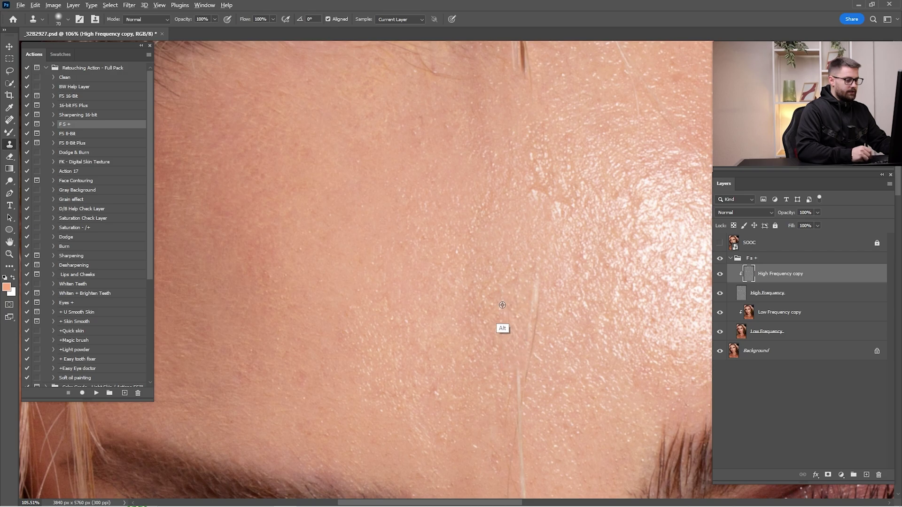
pyautogui.moveTo(554, 292)
pyautogui.mouseDown()
pyautogui.moveTo(542, 249)
pyautogui.moveTo(546, 306)
pyautogui.mouseUp()
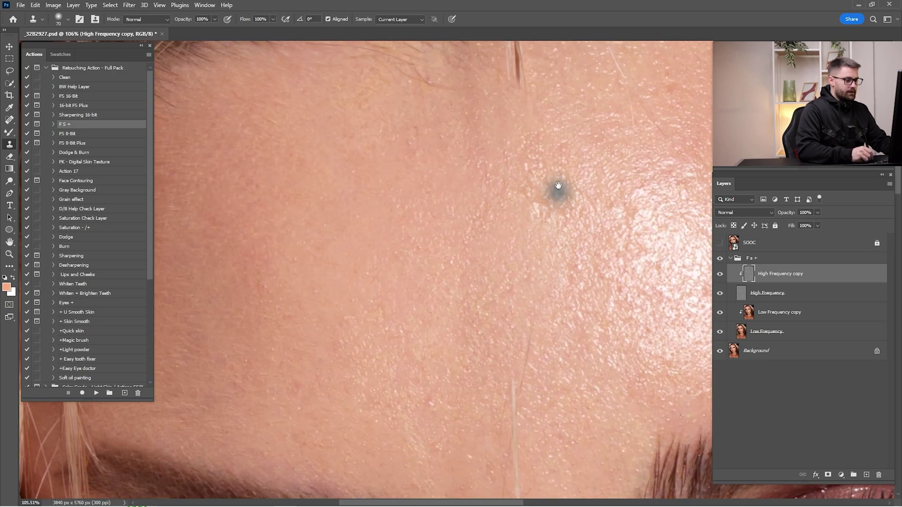
# - Clone skin texture over the leftover end of the strand just below the hairline
pyautogui.moveTo(557, 185); pyautogui.dragTo(560, 239)
pyautogui.keyDown('alt'); pyautogui.click(506, 280); pyautogui.keyUp('alt')
pyautogui.keyDown('alt'); pyautogui.click(550, 137); pyautogui.keyUp('alt')
pyautogui.moveTo(523, 134); pyautogui.dragTo(519, 105)
pyautogui.moveTo(521, 237); pyautogui.dragTo(533, 106)
# - Reduce the brush and clone skin texture over the strand on the lower forehead, just above brow level
pyautogui.keyDown('alt'); pyautogui.click(517, 269); pyautogui.keyUp('alt')
pyautogui.click(531, 256)
pyautogui.press('[')
pyautogui.press('[')
pyautogui.keyDown('alt'); pyautogui.click(556, 298); pyautogui.keyUp('alt')
pyautogui.moveTo(544, 268); pyautogui.dragTo(536, 301)
# - Clone skin texture over the light strand running down between the eyebrows
pyautogui.scroll(-3, 547, 316)
pyautogui.scroll(3, 530, 246)
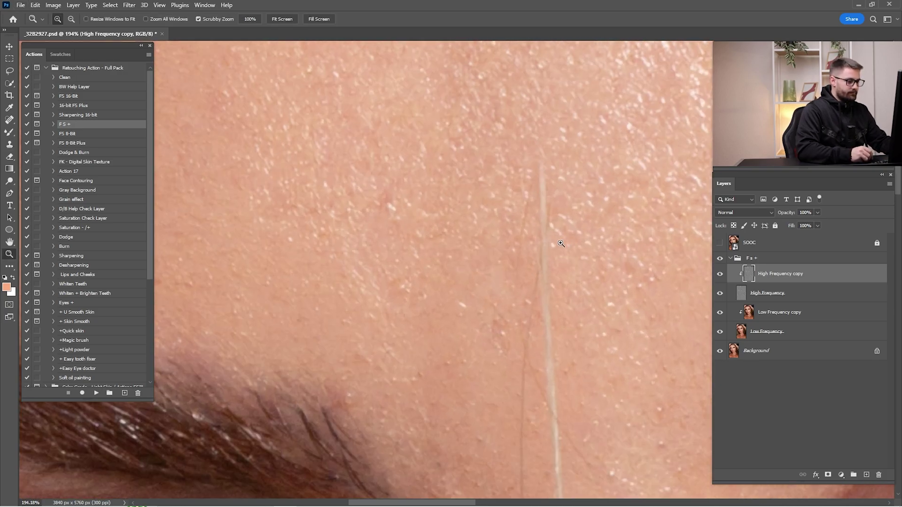
pyautogui.moveTo(548, 313); pyautogui.dragTo(552, 339)
pyautogui.keyDown('alt'); pyautogui.click(566, 275); pyautogui.keyUp('alt')
pyautogui.moveTo(521, 269); pyautogui.dragTo(519, 237)
pyautogui.moveTo(596, 388); pyautogui.dragTo(568, 240)
pyautogui.moveTo(528, 209); pyautogui.dragTo(539, 288)
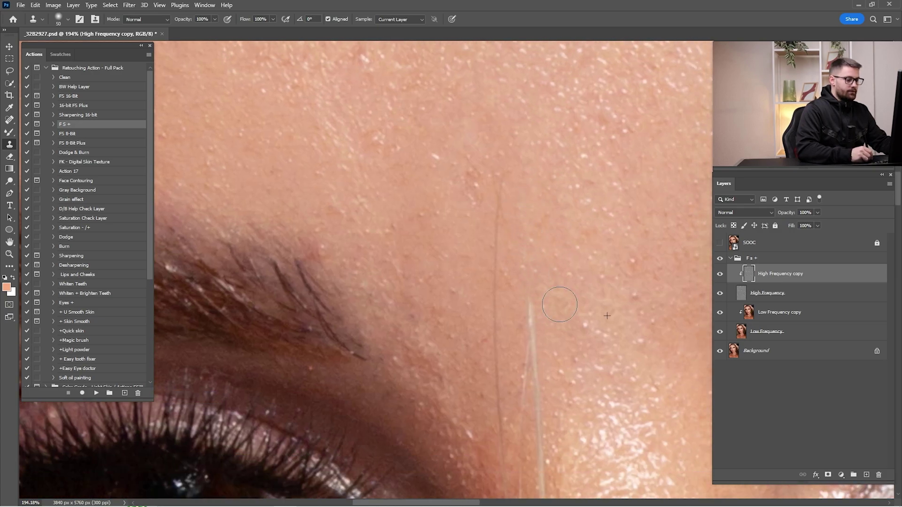
# - Clone skin texture over the fine dark hair running between the inner brow and the nose bridge
pyautogui.keyDown('alt'); pyautogui.click(520, 178); pyautogui.keyUp('alt')
pyautogui.keyDown('alt'); pyautogui.click(539, 234); pyautogui.keyUp('alt')
pyautogui.moveTo(498, 249); pyautogui.dragTo(499, 277)
pyautogui.moveTo(526, 275); pyautogui.dragTo(577, 233)
pyautogui.moveTo(596, 194); pyautogui.dragTo(544, 107)
# - Clone skin texture over the light strand at the root of the nose
pyautogui.keyDown('alt'); pyautogui.click(570, 214); pyautogui.keyUp('alt')
pyautogui.moveTo(528, 182); pyautogui.dragTo(541, 244)
pyautogui.keyDown('alt'); pyautogui.click(459, 191); pyautogui.keyUp('alt')
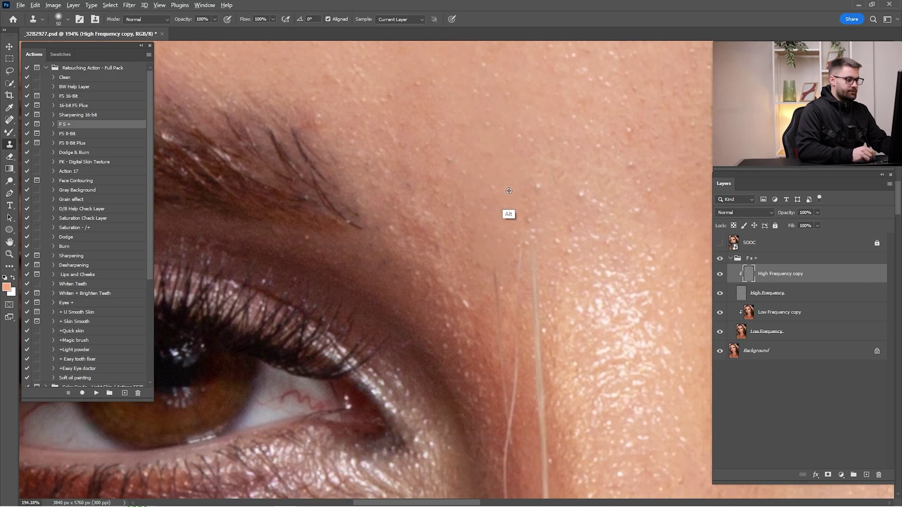
pyautogui.keyDown('alt'); pyautogui.click(531, 158); pyautogui.keyUp('alt')
pyautogui.moveTo(535, 239); pyautogui.dragTo(534, 153)
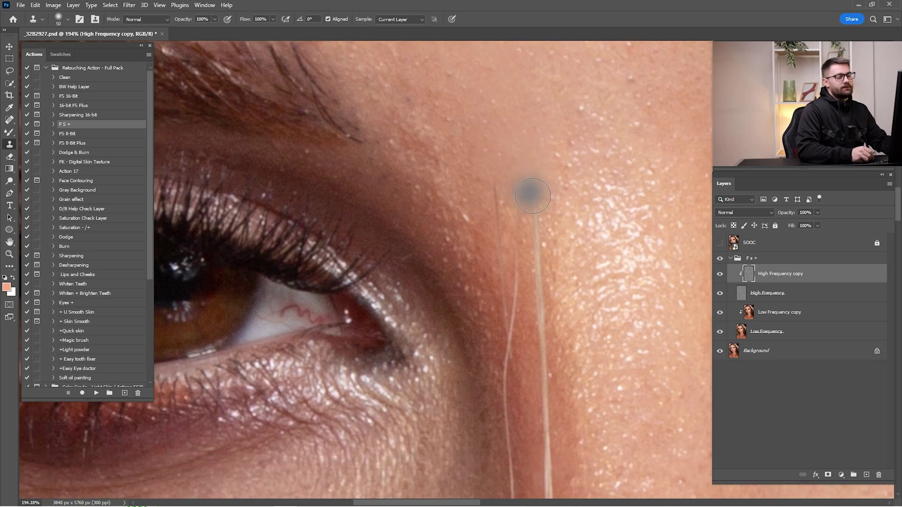
# - Reduce the brush to 30 and clone texture over the thin hair between the inner eye corner and nose bridge
pyautogui.press('[')
pyautogui.press('[')
pyautogui.moveTo(568, 346)
pyautogui.mouseDown()
pyautogui.moveTo(513, 280)
pyautogui.moveTo(554, 319)
pyautogui.mouseUp()
pyautogui.press('[')
pyautogui.keyDown('alt'); pyautogui.click(463, 164); pyautogui.keyUp('alt')
pyautogui.moveTo(476, 125); pyautogui.dragTo(481, 156)
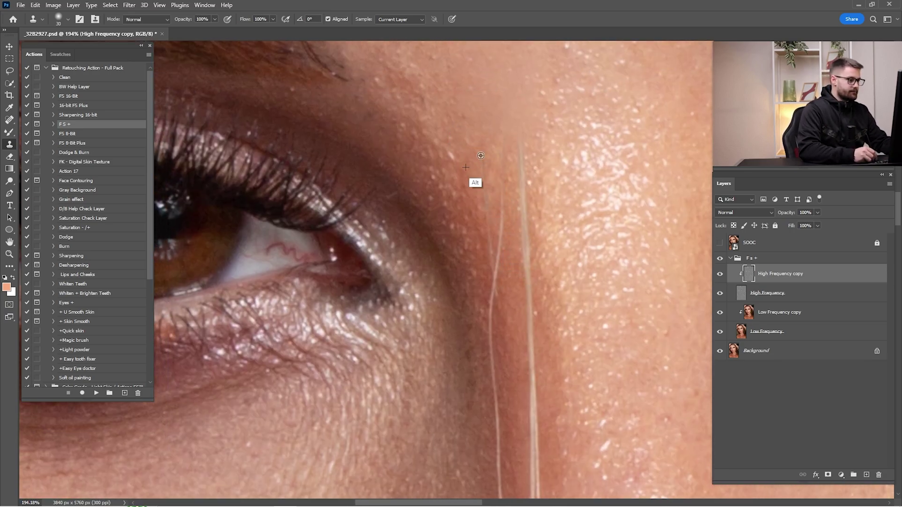
pyautogui.keyDown('alt'); pyautogui.click(488, 210); pyautogui.keyUp('alt')
pyautogui.moveTo(502, 212); pyautogui.dragTo(503, 155)
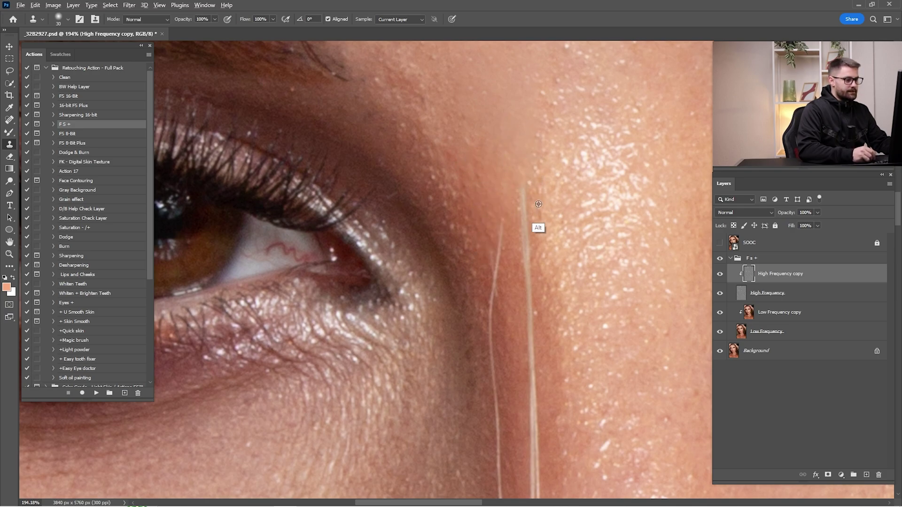
# - Clone skin texture over the two light hairs running down the side of the nose beside the inner eye corner
pyautogui.moveTo(497, 264); pyautogui.dragTo(492, 311)
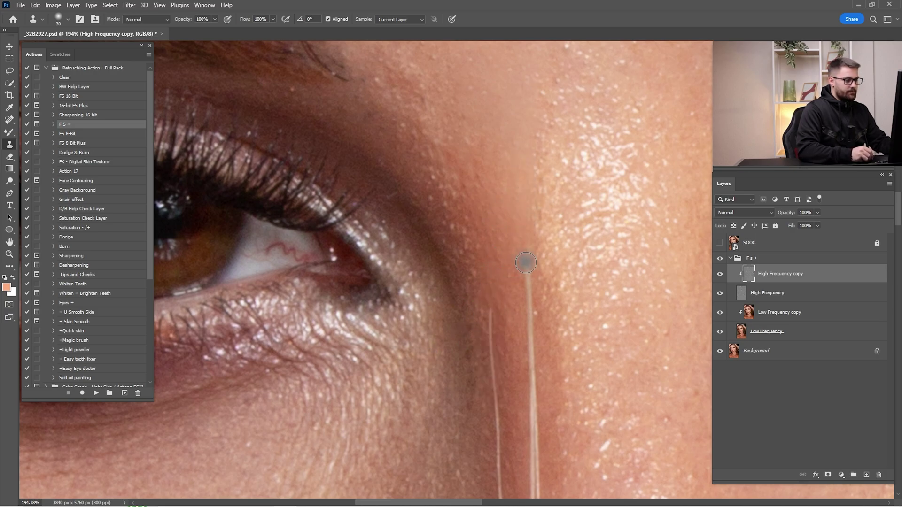
pyautogui.scroll(-3, 524, 256)
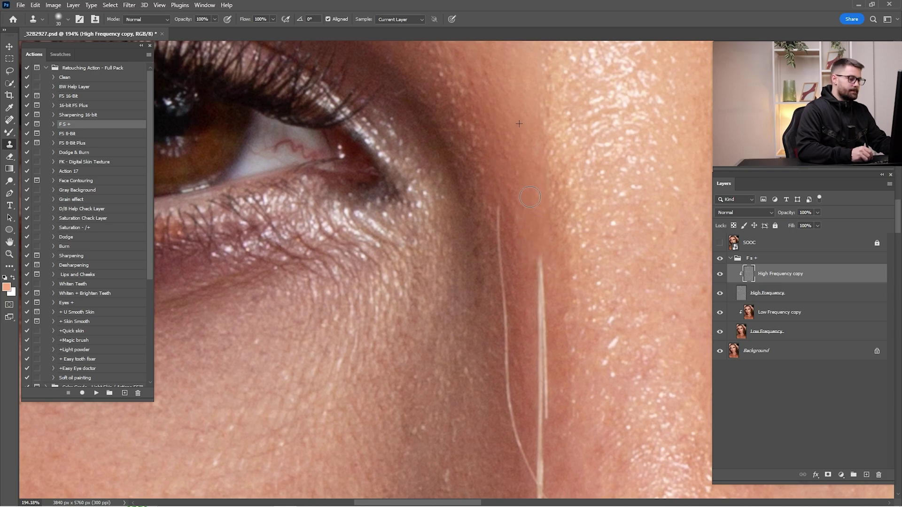
pyautogui.moveTo(499, 228); pyautogui.dragTo(498, 217)
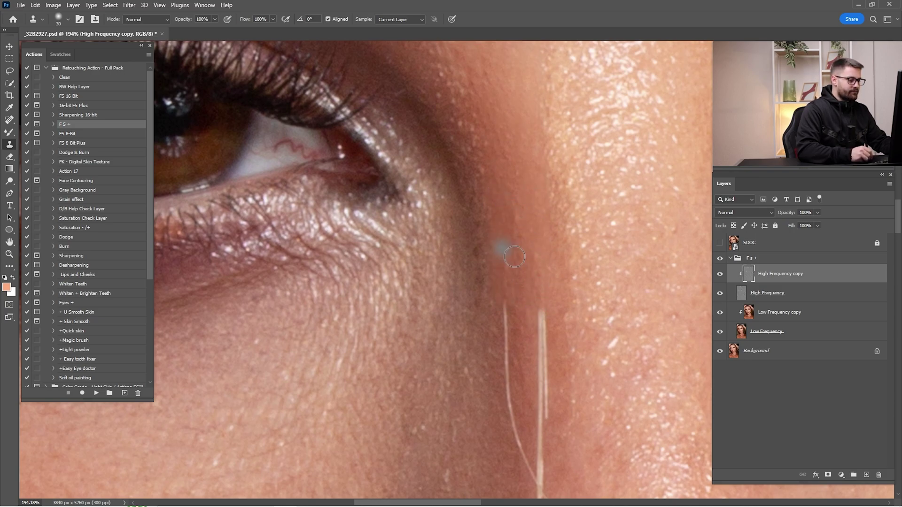
pyautogui.scroll(-2, 520, 179)
pyautogui.moveTo(500, 257); pyautogui.dragTo(501, 266)
# - Clone skin texture over the remaining strands on the lower side of the nose, below eye level
pyautogui.moveTo(536, 293)
pyautogui.mouseDown()
pyautogui.moveTo(536, 311)
pyautogui.moveTo(538, 190)
pyautogui.mouseUp()
pyautogui.keyDown('alt'); pyautogui.click(504, 242); pyautogui.keyUp('alt')
pyautogui.moveTo(516, 227); pyautogui.dragTo(510, 177)
pyautogui.keyDown('alt'); pyautogui.click(514, 257); pyautogui.keyUp('alt')
pyautogui.moveTo(536, 254); pyautogui.dragTo(540, 353)
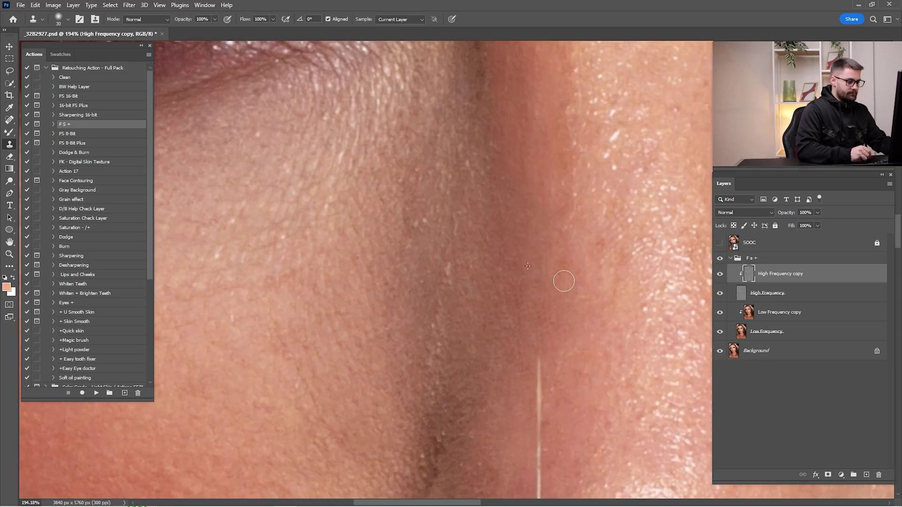
# - Clone skin texture over the light strand running from the nostril to the edge of the upper lip
pyautogui.scroll(-6, 564, 319)
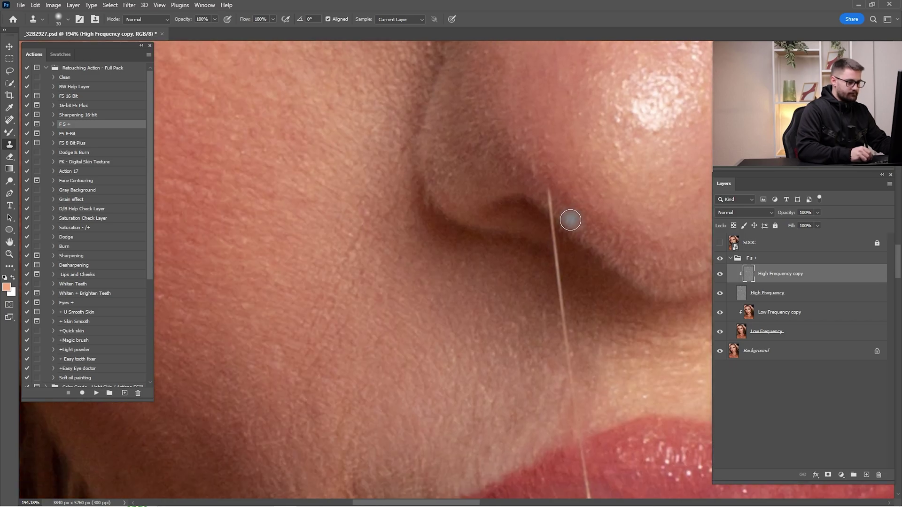
pyautogui.moveTo(549, 195); pyautogui.dragTo(565, 320)
pyautogui.moveTo(565, 324); pyautogui.dragTo(552, 209)
pyautogui.moveTo(552, 212); pyautogui.dragTo(561, 329)
pyautogui.keyDown('alt'); pyautogui.click(610, 325); pyautogui.keyUp('alt')
pyautogui.click(564, 328)
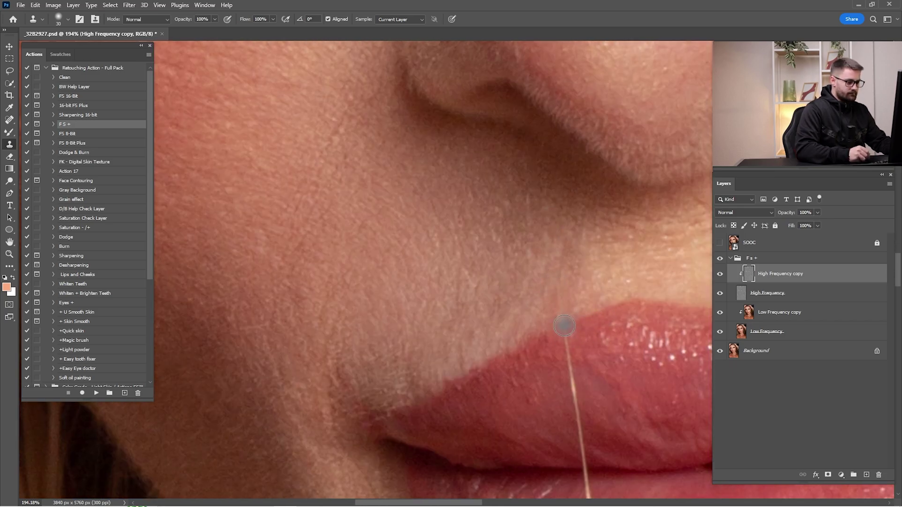
# - Clone lip texture over the light strand crossing the upper and lower lips
pyautogui.moveTo(578, 367); pyautogui.dragTo(581, 218)
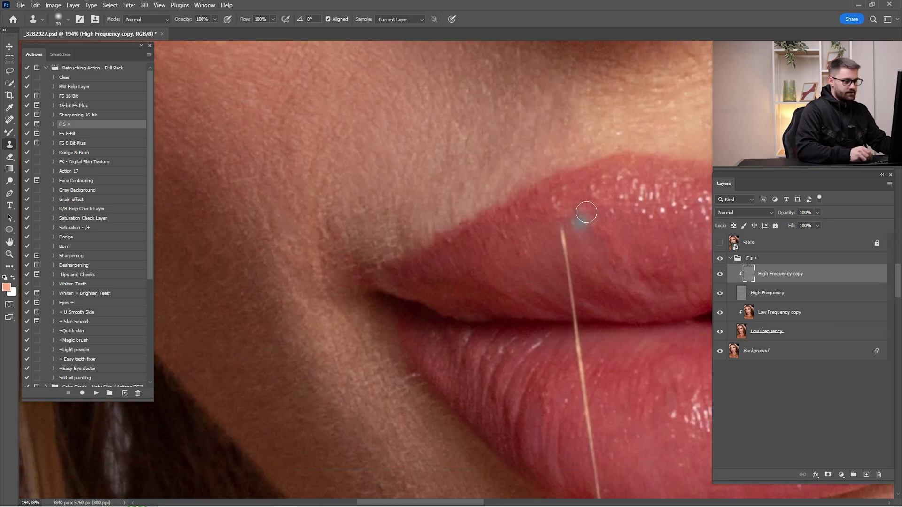
pyautogui.press('alt')
pyautogui.moveTo(554, 181); pyautogui.dragTo(571, 294)
pyautogui.scroll(-3, 582, 188)
pyautogui.click(565, 219)
pyautogui.keyDown('alt'); pyautogui.click(600, 256); pyautogui.keyUp('alt')
pyautogui.moveTo(565, 233); pyautogui.dragTo(583, 380)
# - Clone skin texture over the strand between the lower lip and the chin
pyautogui.moveTo(588, 420)
pyautogui.mouseDown()
pyautogui.moveTo(576, 294)
pyautogui.moveTo(586, 215)
pyautogui.moveTo(629, 368)
pyautogui.mouseUp()
pyautogui.scroll(-3, 629, 368)
pyautogui.moveTo(602, 287)
pyautogui.mouseDown()
pyautogui.moveTo(612, 332)
pyautogui.moveTo(580, 268)
pyautogui.mouseUp()
pyautogui.scroll(-2, 612, 332)
# - Clone texture over the rest of the strand across the jawline and neck, and display the whole portrait
pyautogui.keyDown('alt'); pyautogui.click(594, 271); pyautogui.keyUp('alt')
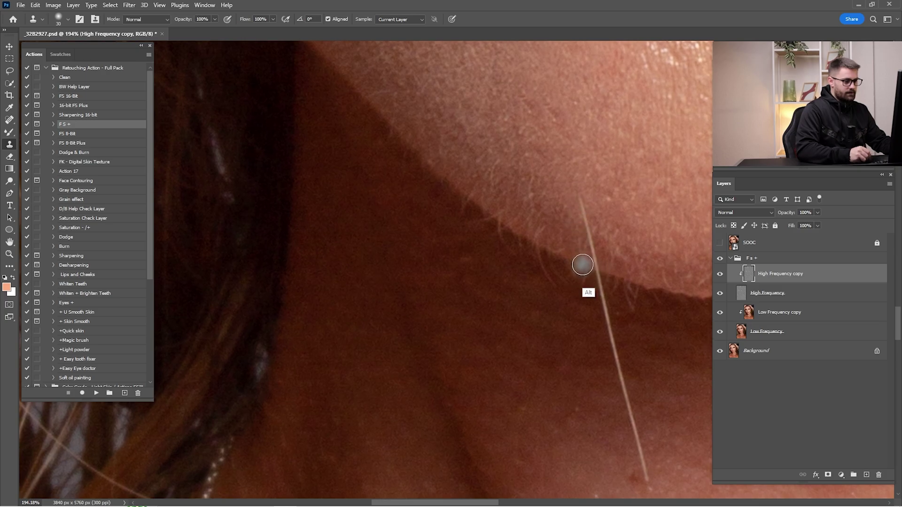
pyautogui.moveTo(597, 273)
pyautogui.mouseDown()
pyautogui.moveTo(577, 195)
pyautogui.moveTo(615, 357)
pyautogui.mouseUp()
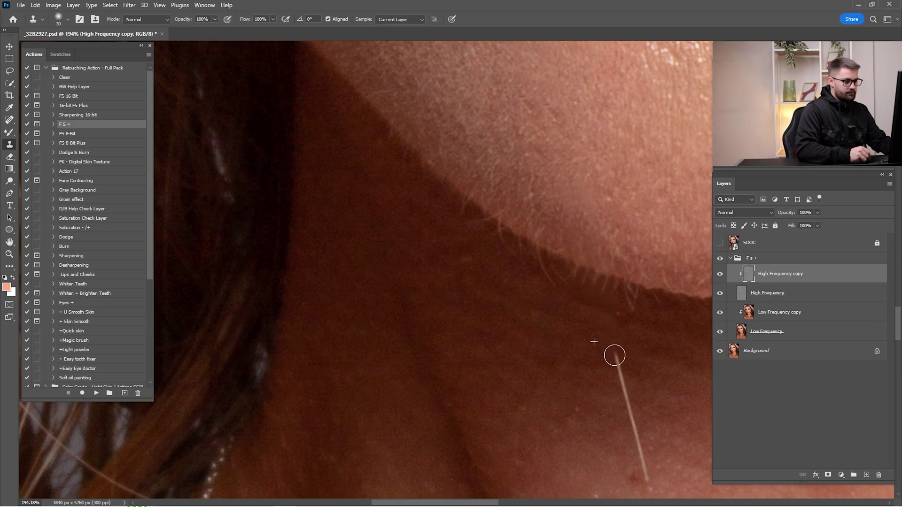
pyautogui.scroll(-3, 615, 357)
pyautogui.moveTo(578, 238); pyautogui.dragTo(591, 345)
pyautogui.hotkey('ctrl', '1')
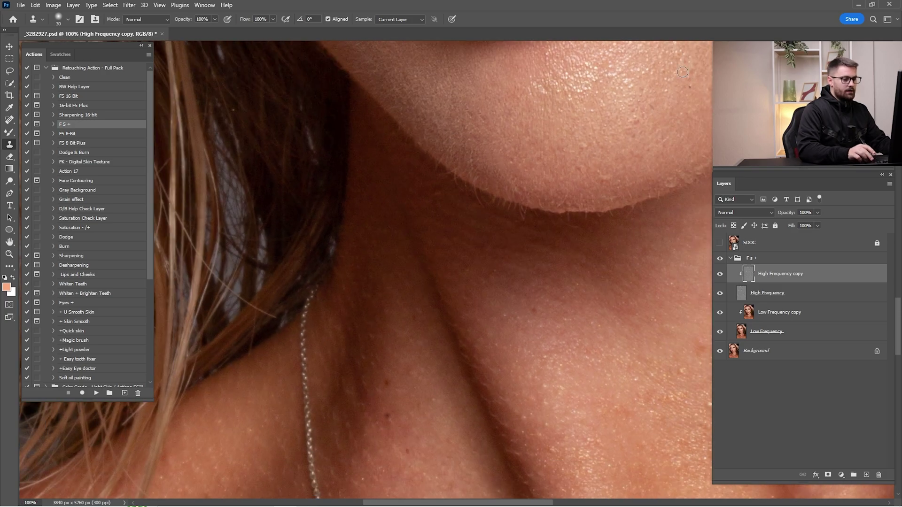
pyautogui.hotkey('ctrl', '0')
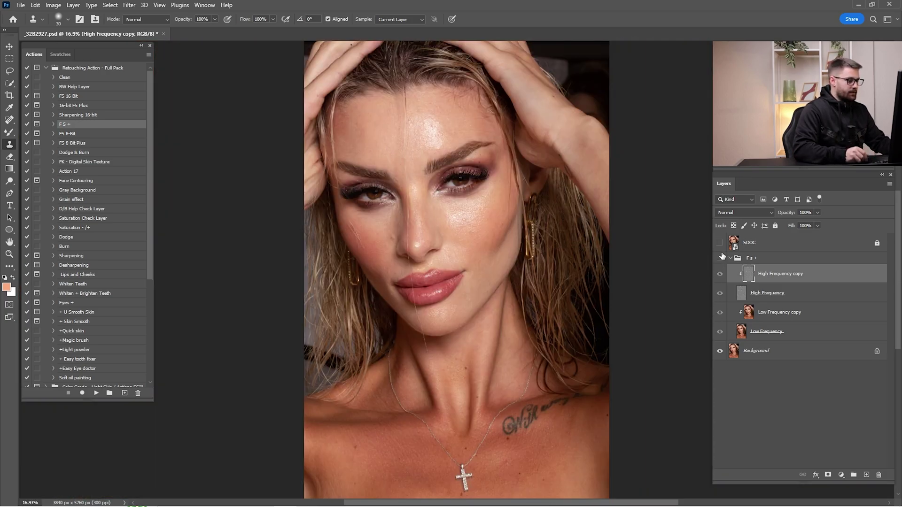
# - Clone hairline texture over the root of the light strand at the centre of the forehead
pyautogui.moveTo(404, 120); pyautogui.dragTo(516, 155)
pyautogui.click(720, 258)
pyautogui.moveTo(463, 187); pyautogui.dragTo(550, 437)
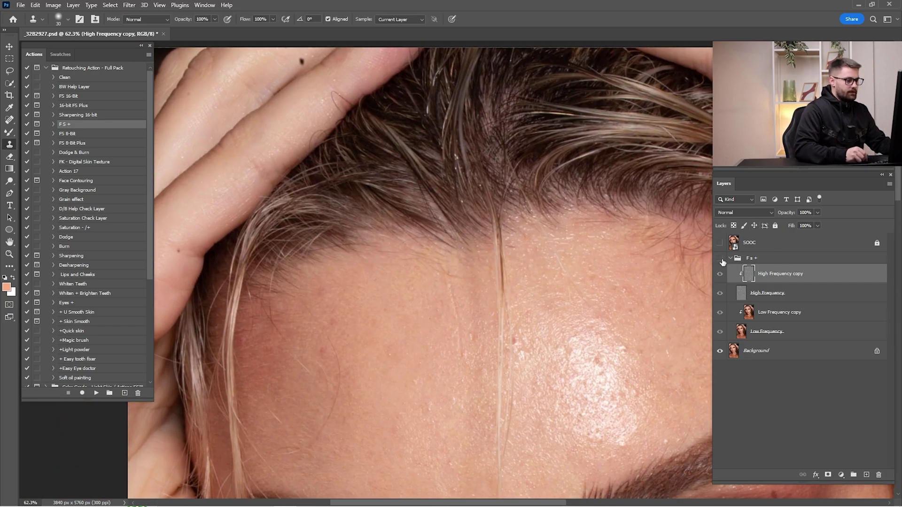
pyautogui.press('z')
pyautogui.moveTo(482, 250); pyautogui.dragTo(531, 291)
pyautogui.press('s')
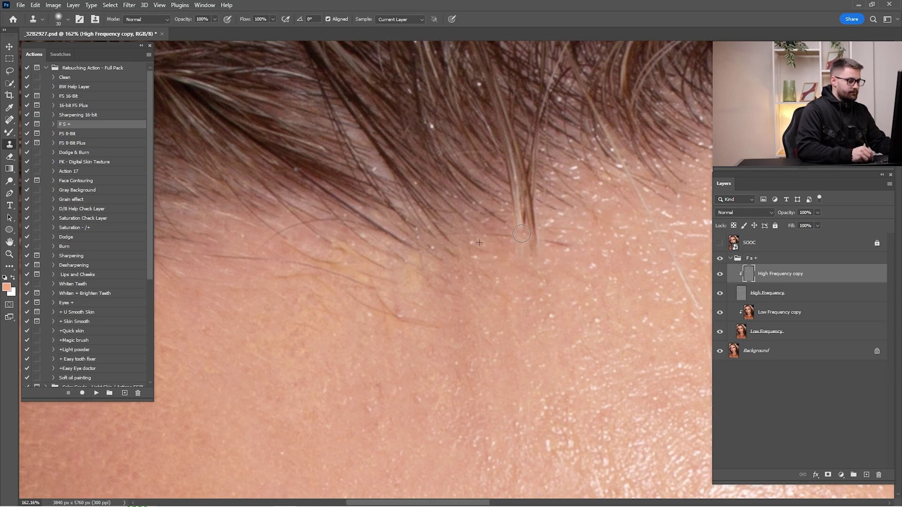
pyautogui.scroll(3, 524, 202)
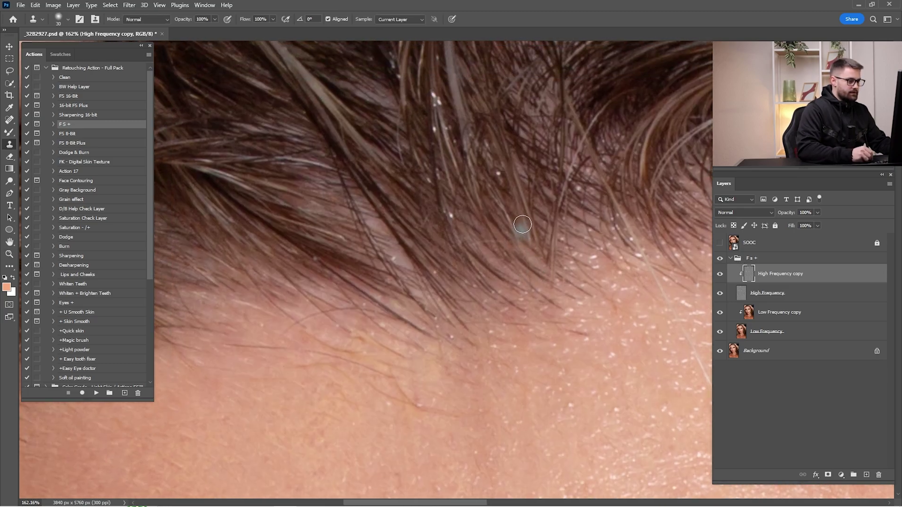
# - Clone hair texture over the rest of the light strand within the hair above the hairline
pyautogui.moveTo(658, 357); pyautogui.dragTo(545, 228)
pyautogui.press('z')
pyautogui.moveTo(562, 231); pyautogui.dragTo(554, 232)
pyautogui.press('s')
pyautogui.click(553, 181)
pyautogui.moveTo(406, 376); pyautogui.dragTo(467, 246)
# - Compare the portrait with the F s + group hidden and shown, close up and in full view
pyautogui.press('z')
pyautogui.click(720, 258)
pyautogui.click(720, 258)
pyautogui.hotkey('ctrl', '0')
pyautogui.click(719, 259)
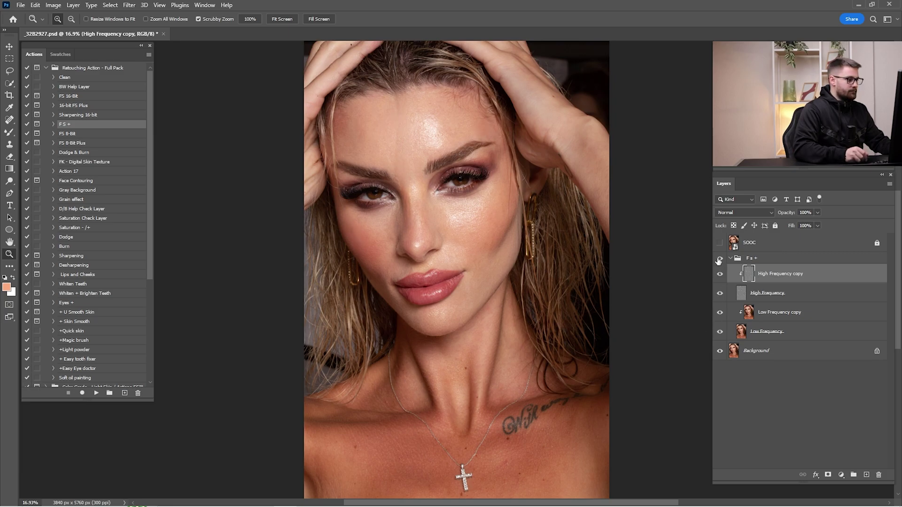
# - Hide the High Frequency layer and blend the forehead tones on the Low Frequency copy layer with the Mixer Brush
pyautogui.moveTo(371, 80); pyautogui.dragTo(523, 188)
pyautogui.click(720, 293)
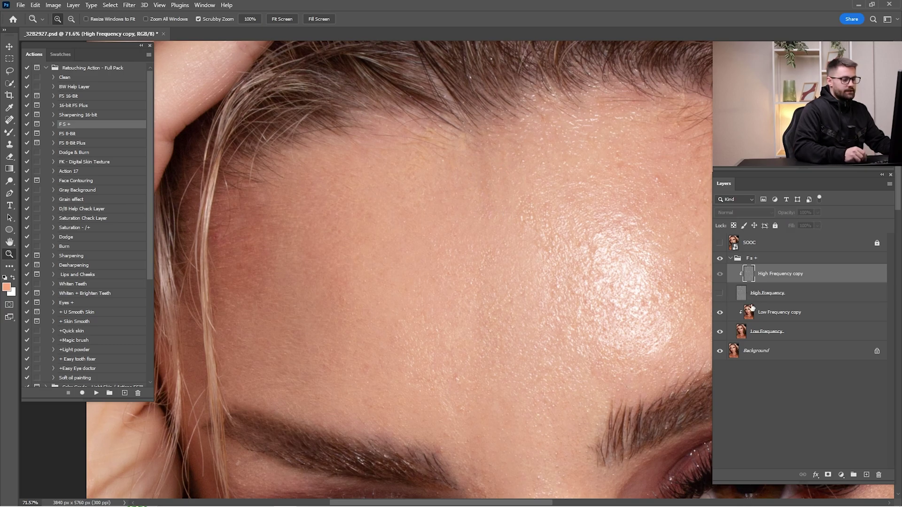
pyautogui.click(743, 309)
pyautogui.moveTo(557, 266)
pyautogui.mouseDown()
pyautogui.moveTo(521, 268)
pyautogui.moveTo(583, 268)
pyautogui.mouseUp()
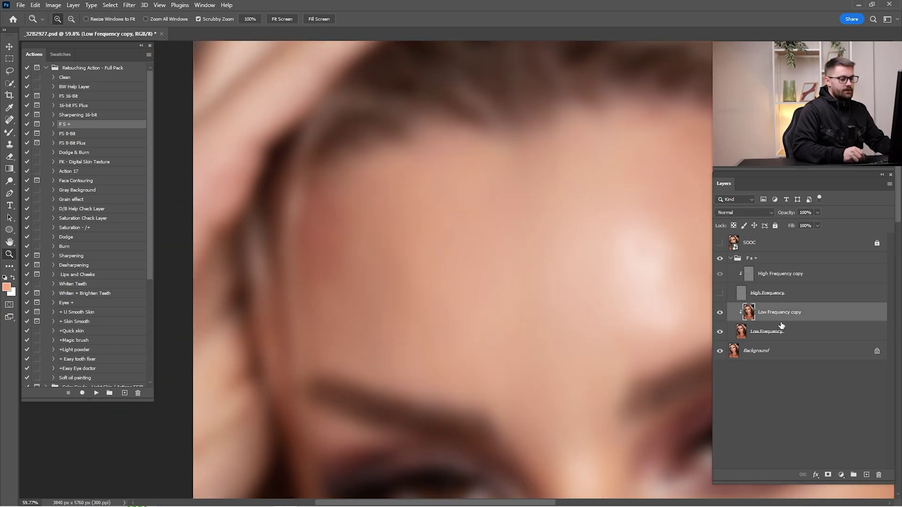
pyautogui.press('b')
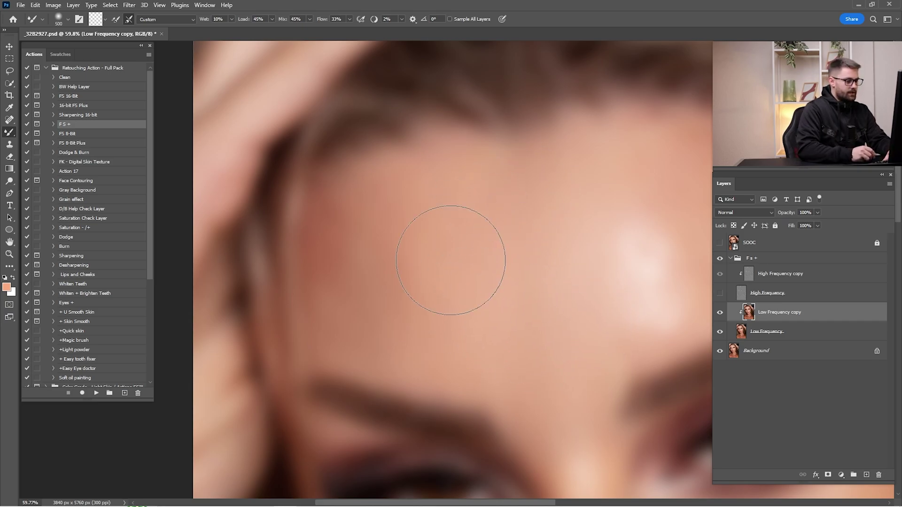
pyautogui.press(']')
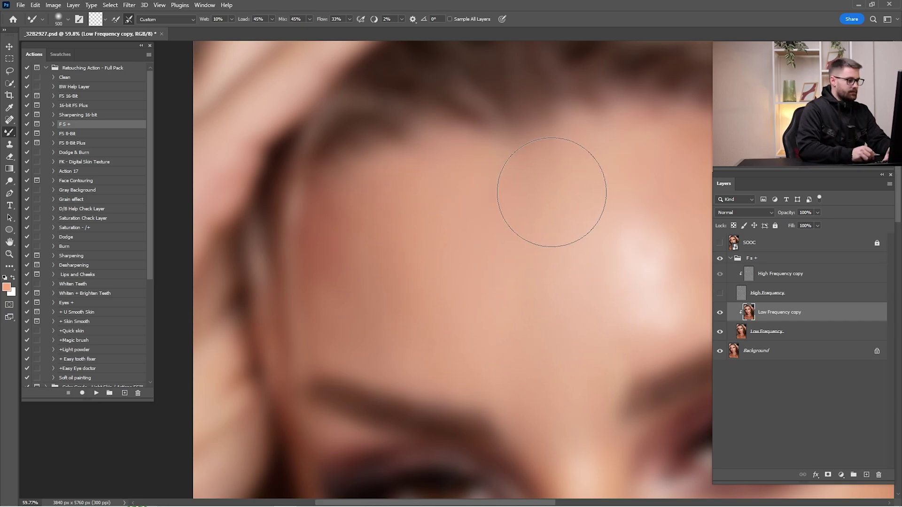
pyautogui.press('[')
# - Show the High Frequency layer, select High Frequency copy and compare the forehead with the F s + group hidden and shown
pyautogui.click(721, 293)
pyautogui.click(740, 273)
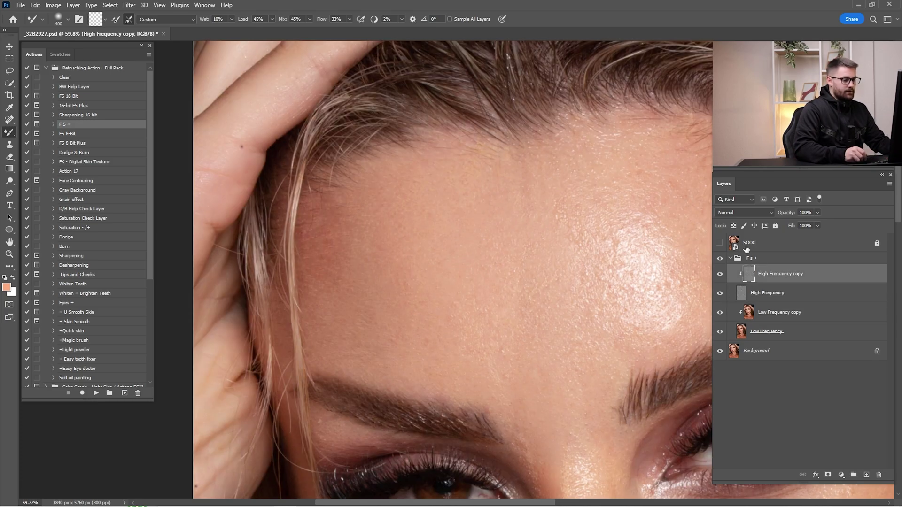
pyautogui.click(720, 259)
pyautogui.click(721, 258)
pyautogui.click(721, 258)
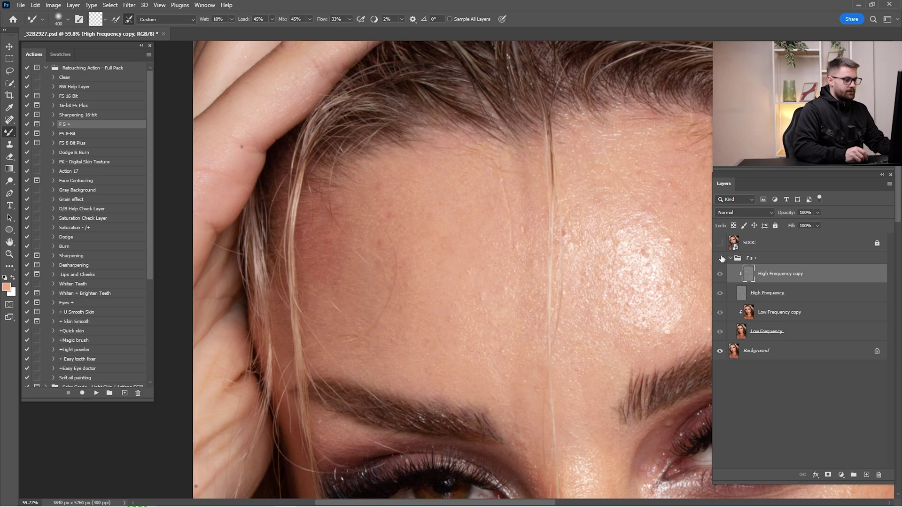
pyautogui.click(720, 259)
# - Clone clean skin texture over the uneven patches of the forehead just below the hairline with a 45 px Clone Stamp
pyautogui.press('s')
pyautogui.scroll(5, 566, 242)
pyautogui.keyDown('alt'); pyautogui.click(464, 246); pyautogui.keyUp('alt')
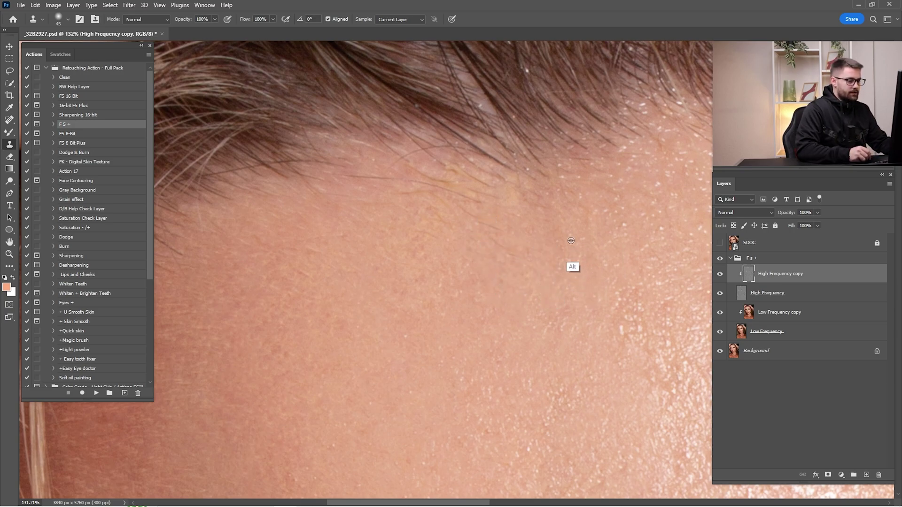
pyautogui.click(497, 221)
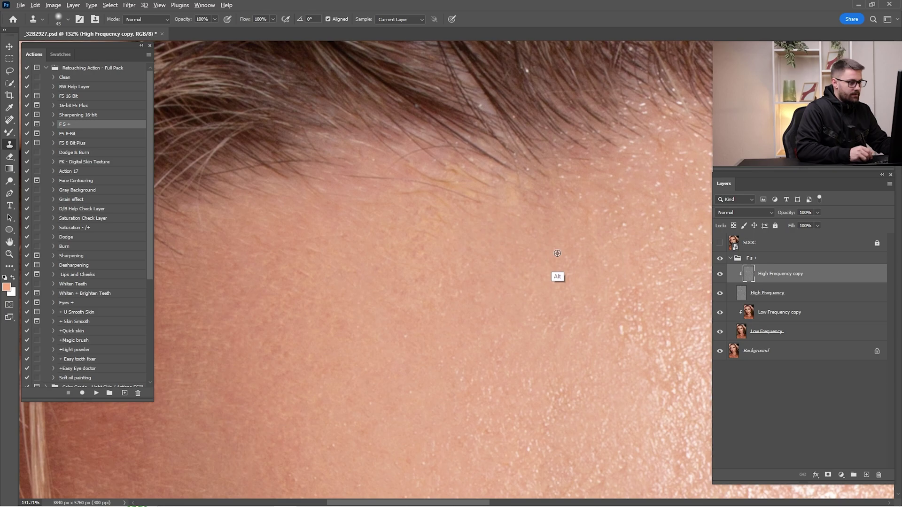
pyautogui.moveTo(599, 257); pyautogui.dragTo(543, 252)
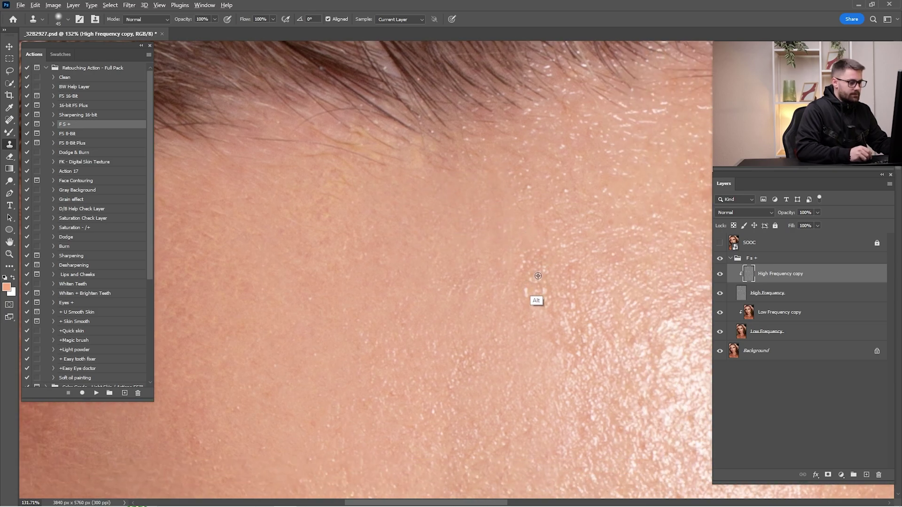
pyautogui.scroll(-5, 564, 305)
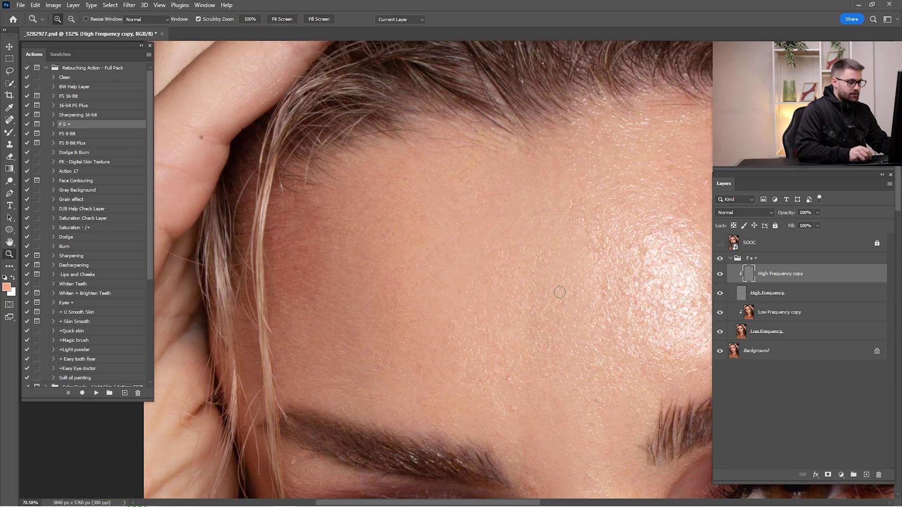
# - Compare the forehead with the F s + group hidden and shown, and examine the texture around the central highlight
pyautogui.click(719, 259)
pyautogui.click(719, 259)
pyautogui.click(719, 259)
pyautogui.click(719, 259)
pyautogui.moveTo(658, 313); pyautogui.dragTo(510, 305)
pyautogui.press('z')
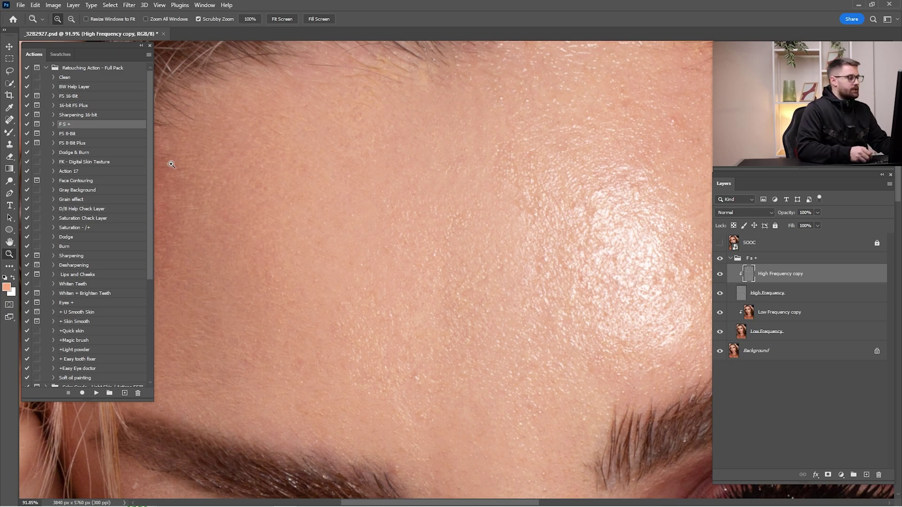
# - Run the FK - Digital Skin Texture action and ready a white Brush for the new layer's black mask
pyautogui.click(91, 163)
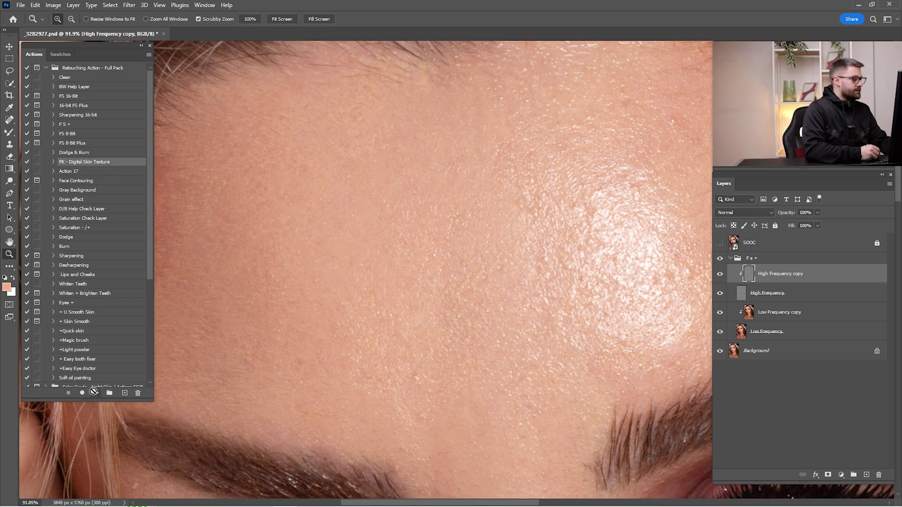
pyautogui.click(94, 393)
pyautogui.press('x')
pyautogui.press('b')
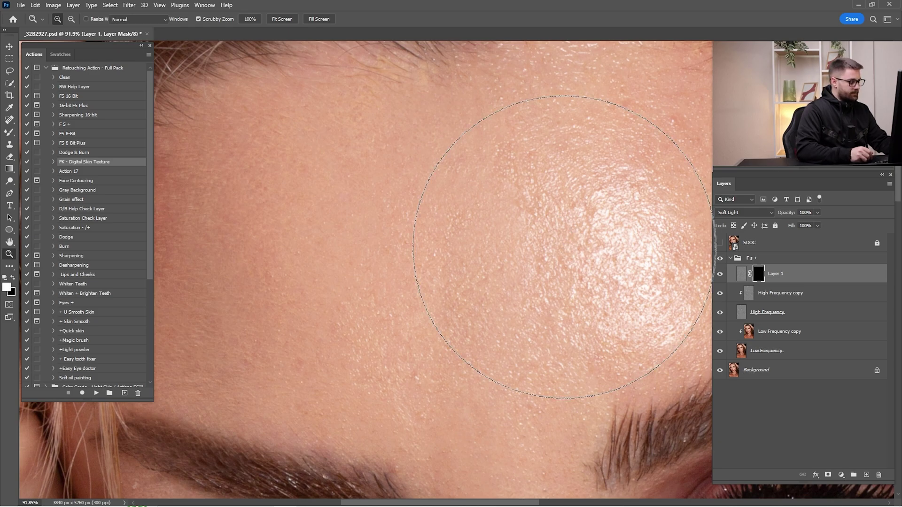
# - Paint the Layer 1 mask with a 250 px brush to reveal the digital skin texture down the centre of the forehead
pyautogui.press('[')
pyautogui.press('[')
pyautogui.press('[')
pyautogui.press('[')
pyautogui.press('[')
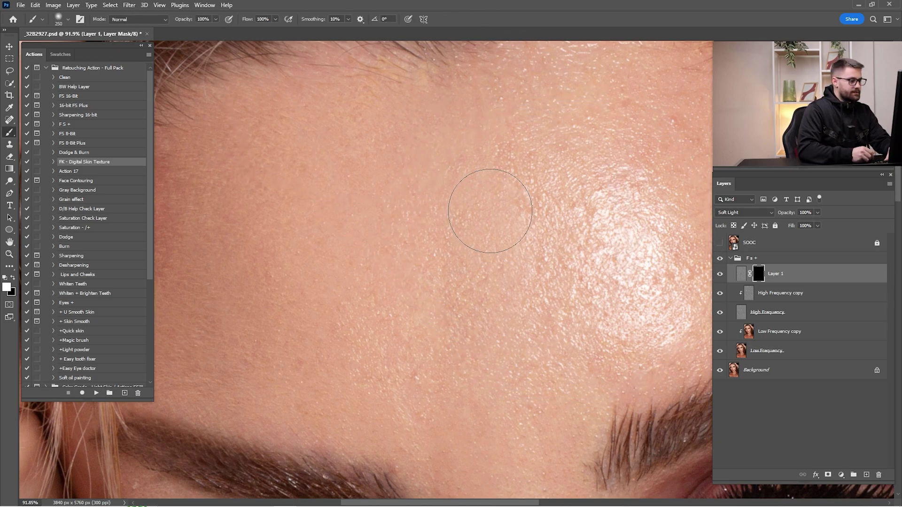
pyautogui.moveTo(456, 400)
pyautogui.mouseDown()
pyautogui.moveTo(358, 258)
pyautogui.moveTo(439, 373)
pyautogui.moveTo(509, 89)
pyautogui.moveTo(521, 133)
pyautogui.mouseUp()
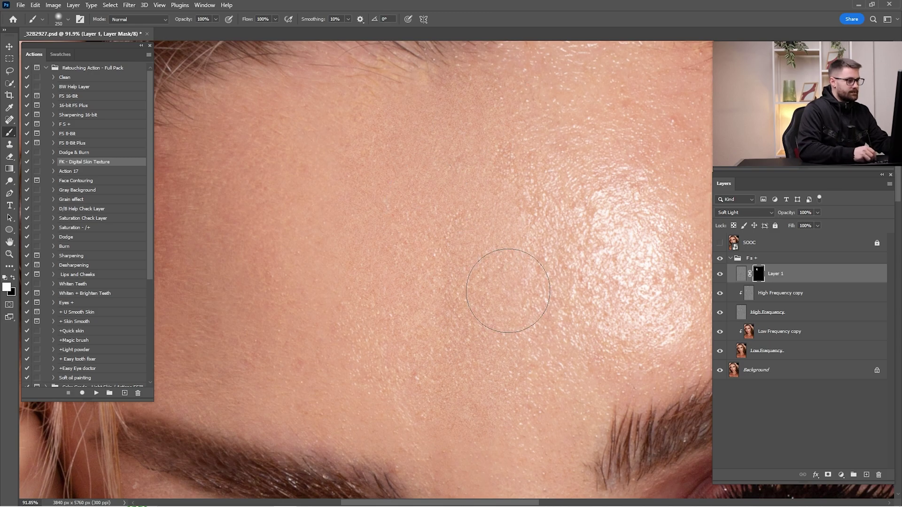
pyautogui.scroll(-3, 495, 298)
pyautogui.moveTo(542, 348); pyautogui.dragTo(534, 242)
# - Paint the Layer 1 mask with an 80 px brush to reveal the digital skin texture along the nose
pyautogui.press('[')
pyautogui.press('[')
pyautogui.press('[')
pyautogui.press('[')
pyautogui.press('[')
pyautogui.press('[')
pyautogui.press('[')
pyautogui.scroll(-3, 507, 272)
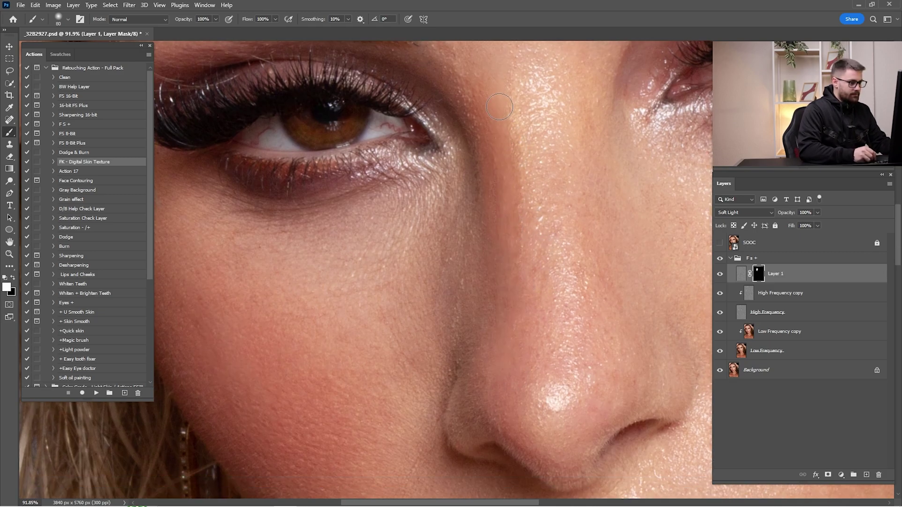
pyautogui.moveTo(534, 235); pyautogui.dragTo(530, 178)
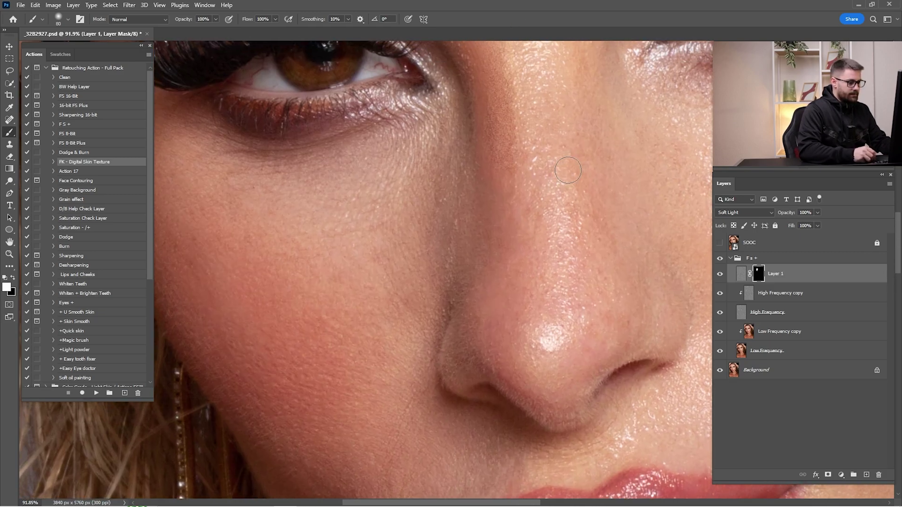
pyautogui.hotkey('ctrl', '0')
# - Check the digital texture on the forehead, set Layer 1's opacity to 45%, and display the whole portrait
pyautogui.press('z')
pyautogui.moveTo(443, 180); pyautogui.dragTo(686, 203)
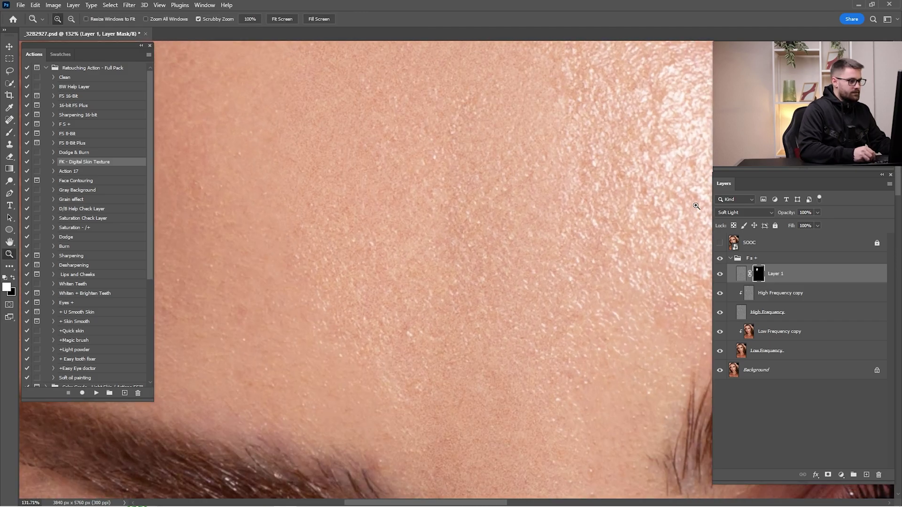
pyautogui.click(721, 275)
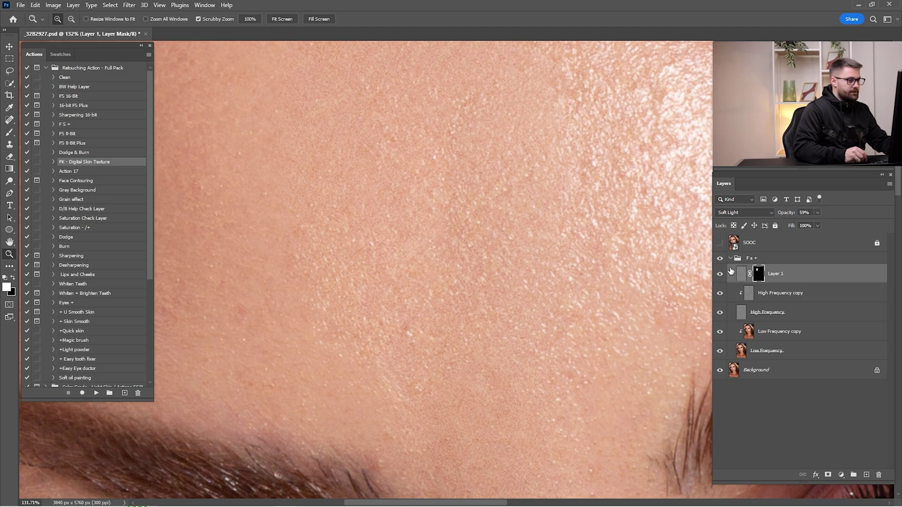
pyautogui.moveTo(625, 254); pyautogui.dragTo(566, 292)
pyautogui.moveTo(546, 146); pyautogui.dragTo(731, 288)
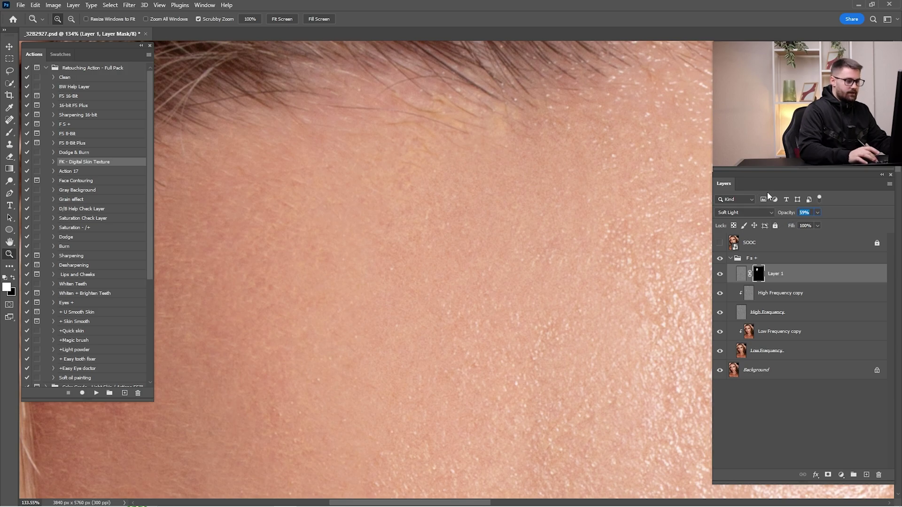
pyautogui.press('Return')
pyautogui.hotkey('ctrl', '0')
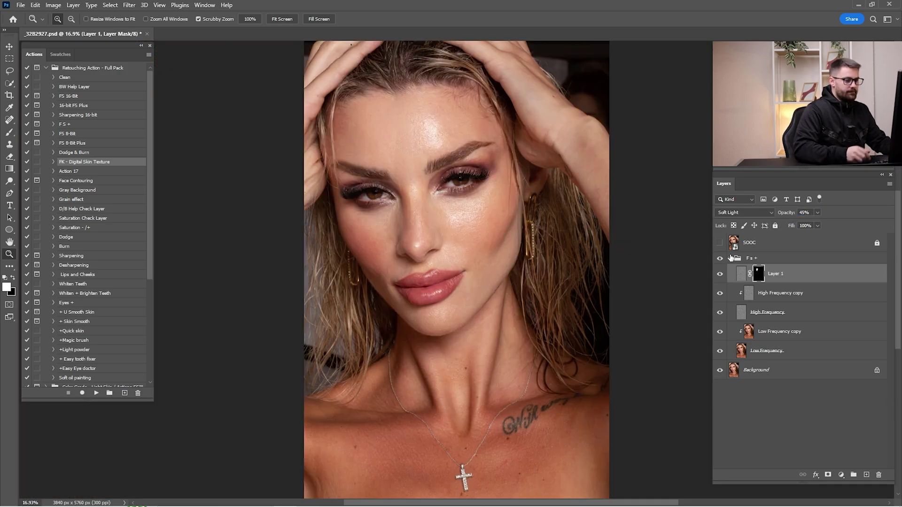
# - Collapse the F s + group and merge it into a single layer
pyautogui.click(729, 259)
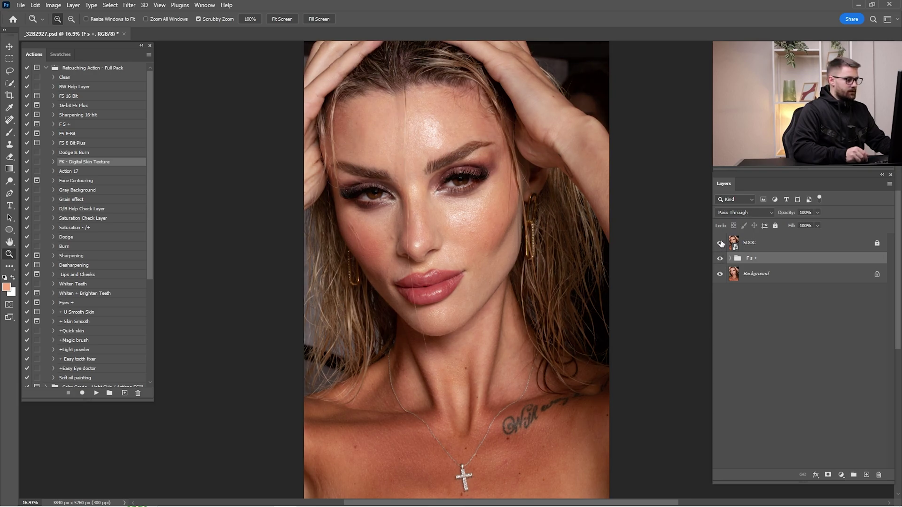
pyautogui.rightClick(770, 260)
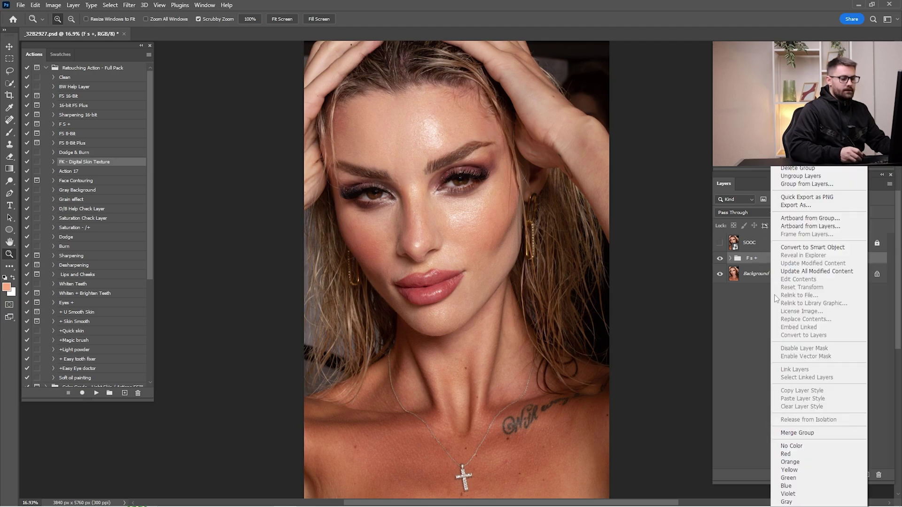
pyautogui.click(810, 431)
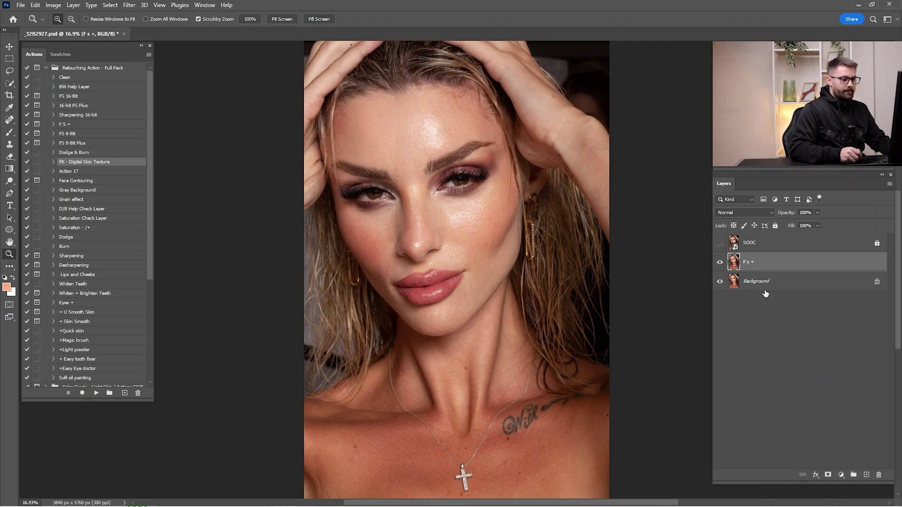
# - Compare the portrait with the merged F s + layer hidden and shown
pyautogui.click(721, 263)
pyautogui.click(720, 262)
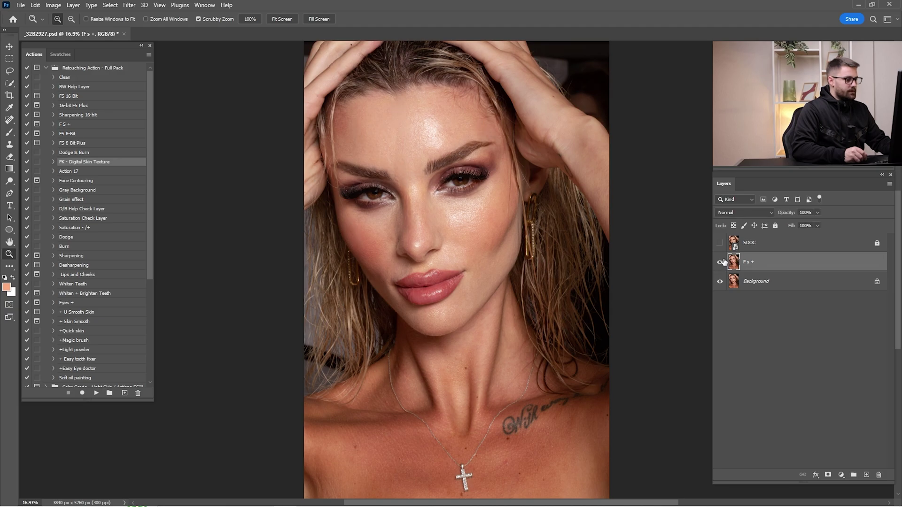
pyautogui.click(720, 262)
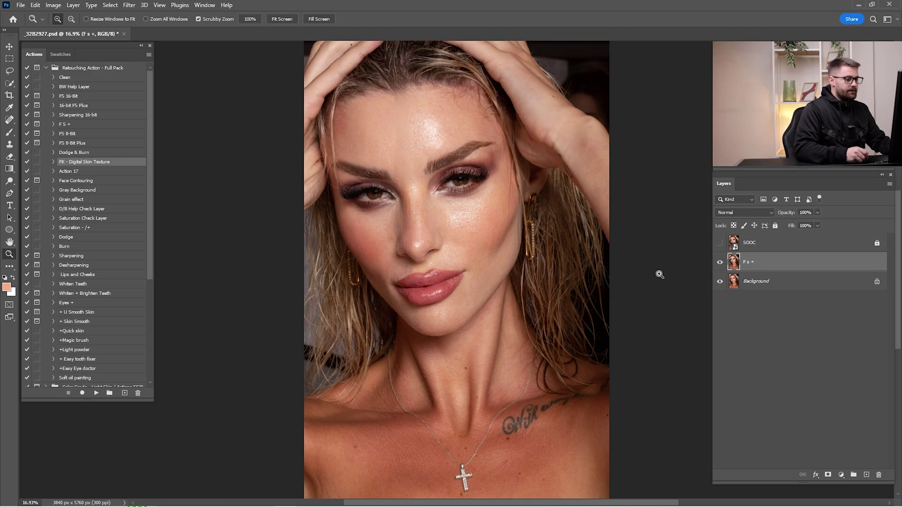
# - Run the Clean action and examine both eyes for stray hairs under its Black & White adjustment
pyautogui.moveTo(346, 192); pyautogui.dragTo(463, 232)
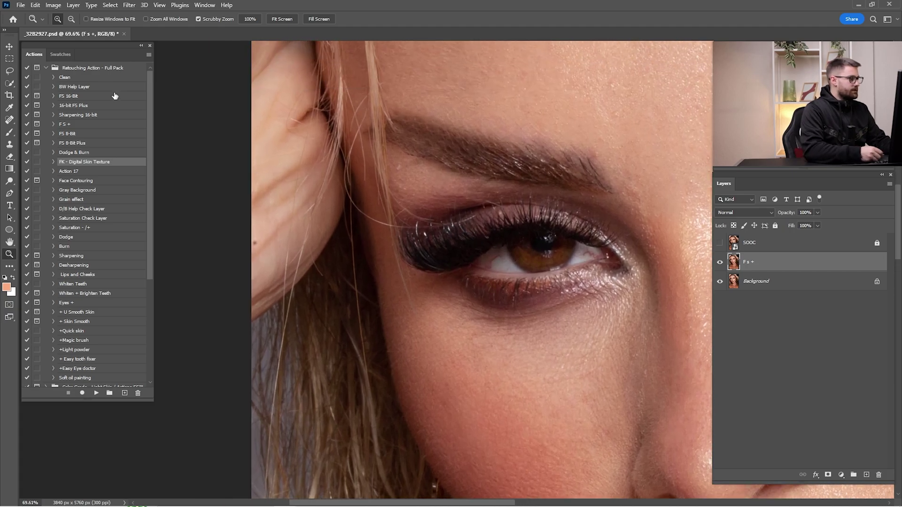
pyautogui.click(96, 392)
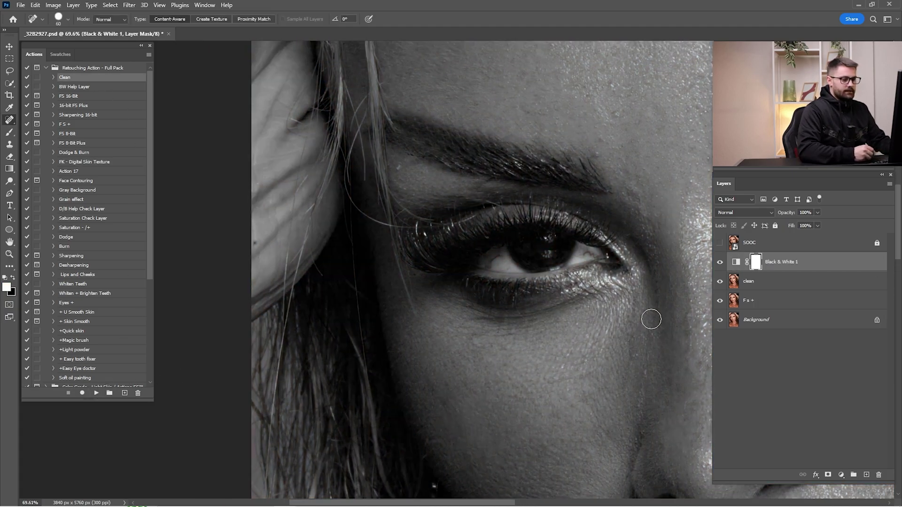
pyautogui.click(720, 283)
pyautogui.click(729, 286)
pyautogui.moveTo(653, 272); pyautogui.dragTo(547, 307)
pyautogui.click(720, 262)
pyautogui.click(753, 264)
pyautogui.hscroll(8, 651, 272)
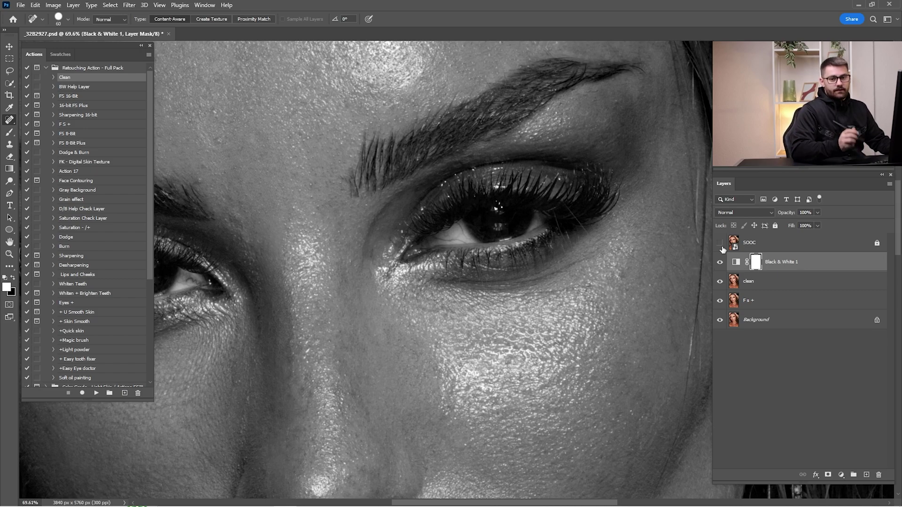
# - Hide Black & White 1 and remove the light stray hairs at the eye's outer corner on the clean layer with a 25 px Spot Healing Brush
pyautogui.click(720, 262)
pyautogui.click(752, 281)
pyautogui.moveTo(565, 233); pyautogui.dragTo(624, 232)
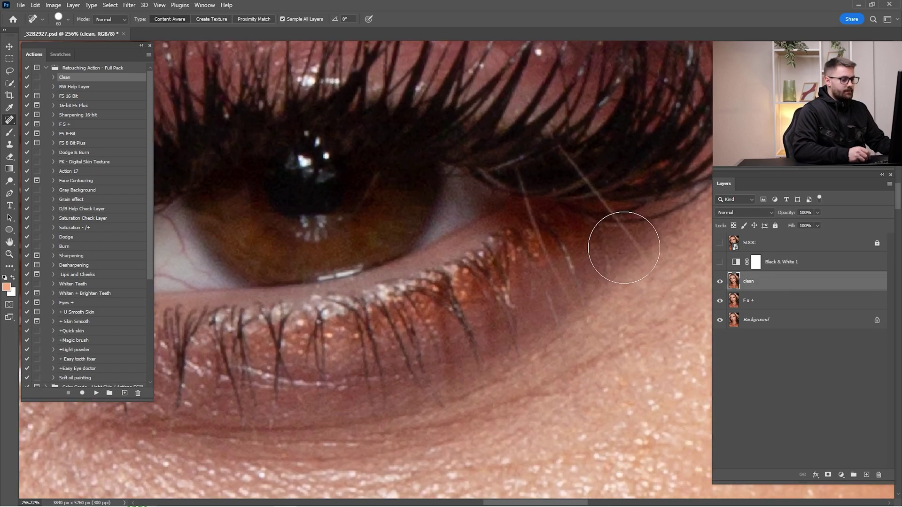
pyautogui.rightClick(9, 121)
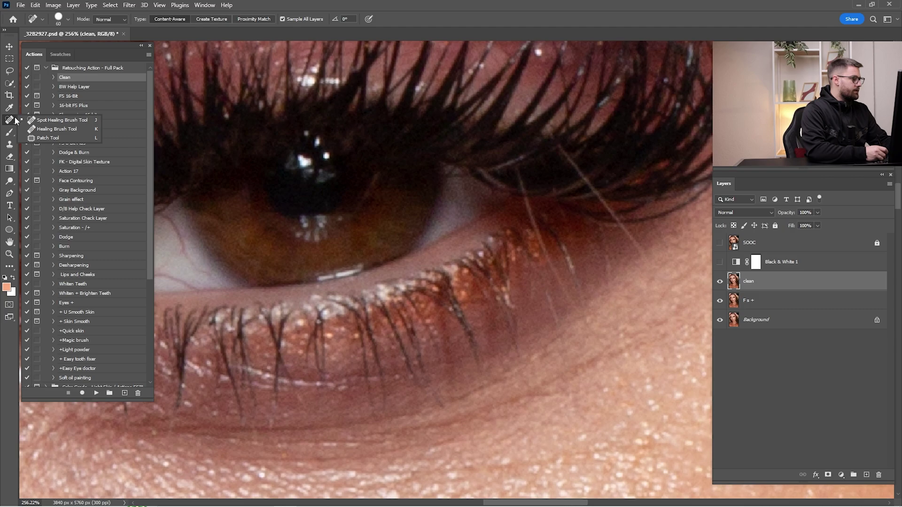
pyautogui.click(37, 123)
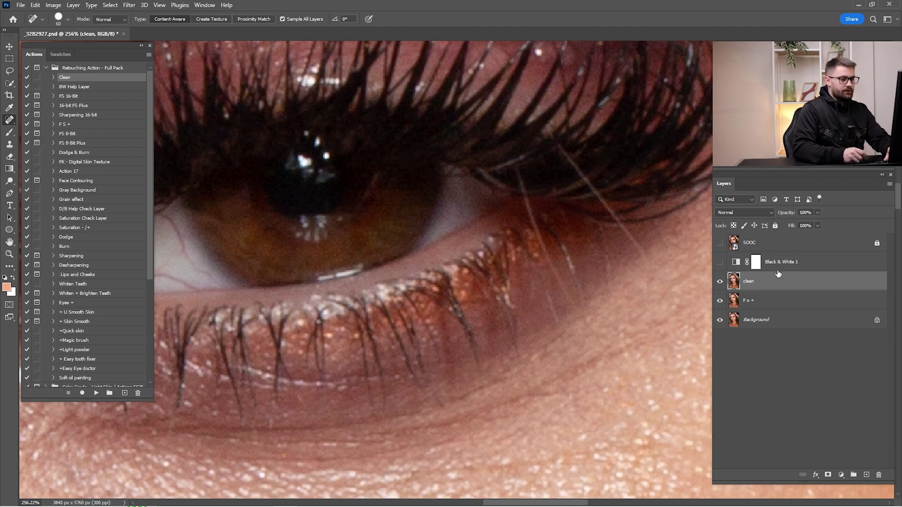
pyautogui.press('[')
pyautogui.press('[')
pyautogui.press('[')
pyautogui.press('[')
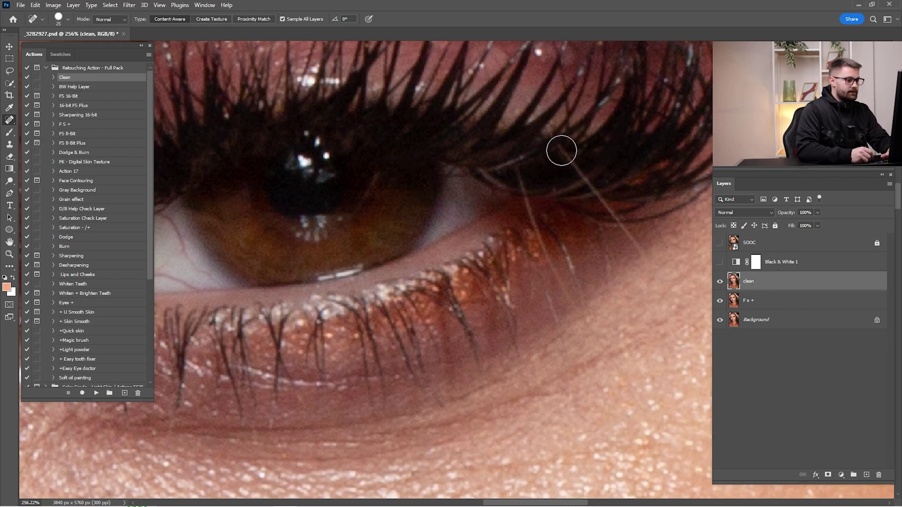
pyautogui.moveTo(565, 153)
pyautogui.mouseDown()
pyautogui.moveTo(606, 196)
pyautogui.moveTo(647, 268)
pyautogui.mouseUp()
pyautogui.moveTo(520, 170); pyautogui.dragTo(547, 266)
pyautogui.moveTo(576, 167); pyautogui.dragTo(621, 230)
pyautogui.moveTo(520, 182); pyautogui.dragTo(535, 219)
# - Heal the red veins in the white of the same eye near its inner corner with the Spot Healing Brush
pyautogui.press('z')
pyautogui.moveTo(590, 162); pyautogui.dragTo(606, 226)
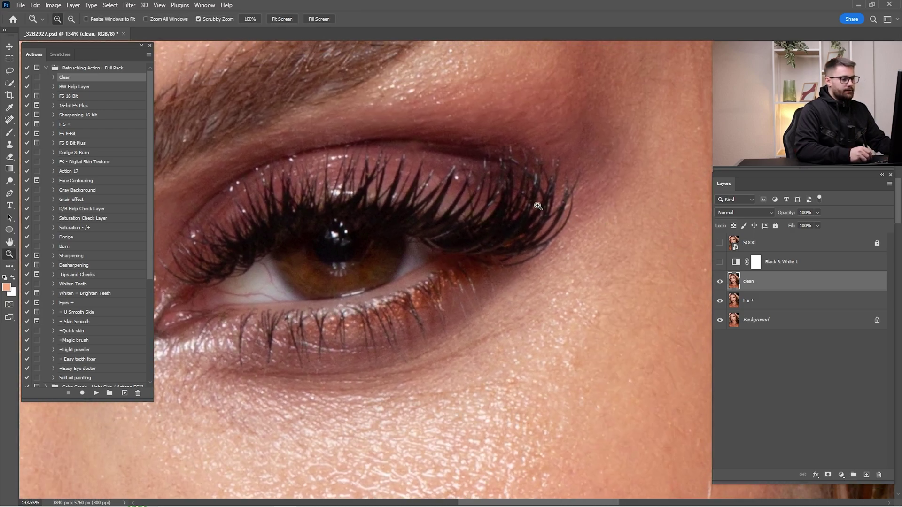
pyautogui.moveTo(553, 214); pyautogui.dragTo(568, 290)
pyautogui.moveTo(444, 326); pyautogui.dragTo(650, 155)
pyautogui.moveTo(503, 256); pyautogui.dragTo(597, 228)
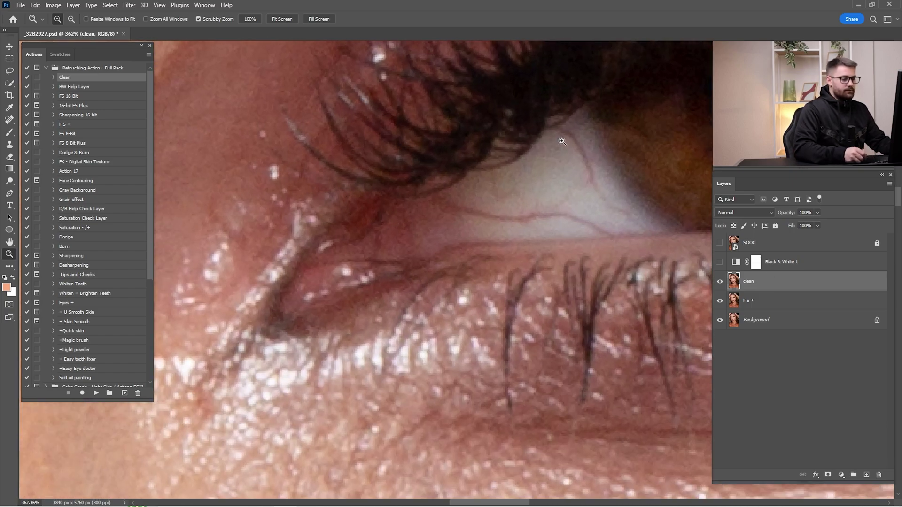
pyautogui.press('s')
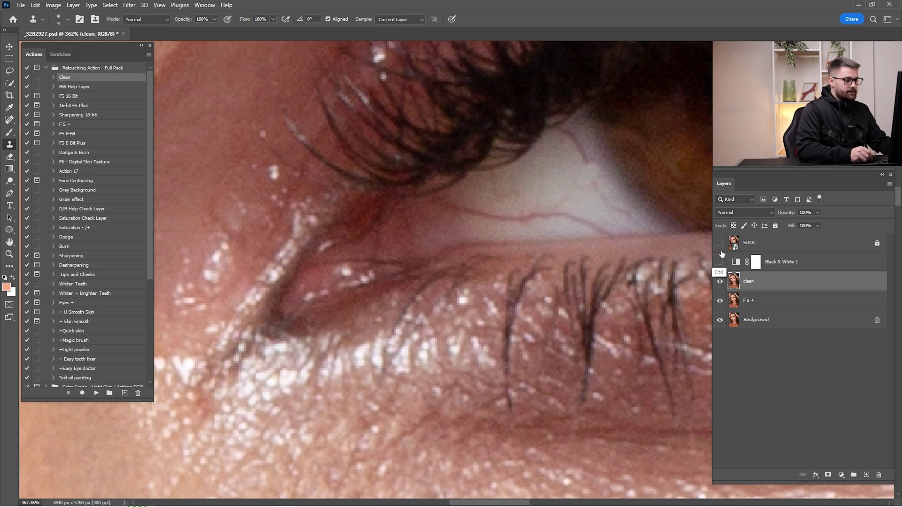
pyautogui.press('j')
pyautogui.moveTo(594, 186); pyautogui.dragTo(619, 210)
pyautogui.moveTo(554, 210); pyautogui.dragTo(605, 206)
pyautogui.moveTo(653, 232); pyautogui.dragTo(590, 211)
pyautogui.moveTo(607, 215); pyautogui.dragTo(535, 205)
pyautogui.moveTo(572, 216)
pyautogui.mouseDown()
pyautogui.moveTo(513, 204)
pyautogui.moveTo(475, 211)
pyautogui.mouseUp()
# - Heal the red veins in the white of the other eye with the Spot Healing Brush
pyautogui.press('z')
pyautogui.moveTo(357, 255); pyautogui.dragTo(731, 170)
pyautogui.press('z')
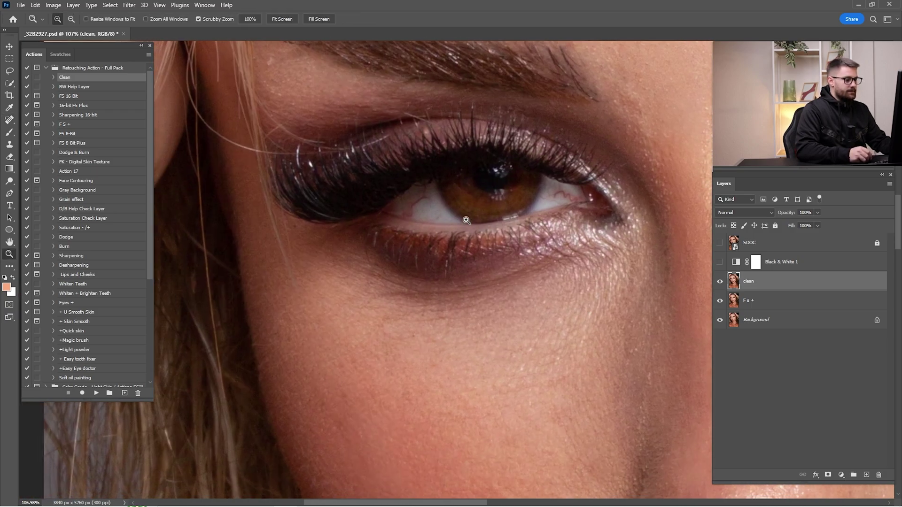
pyautogui.moveTo(466, 220); pyautogui.dragTo(660, 217)
pyautogui.moveTo(531, 225); pyautogui.dragTo(556, 245)
pyautogui.press('j')
pyautogui.press(']')
pyautogui.moveTo(560, 174)
pyautogui.mouseDown()
pyautogui.moveTo(520, 205)
pyautogui.moveTo(548, 183)
pyautogui.moveTo(544, 194)
pyautogui.mouseUp()
pyautogui.moveTo(695, 197)
pyautogui.mouseDown()
pyautogui.moveTo(439, 259)
pyautogui.moveTo(480, 234)
pyautogui.moveTo(518, 244)
pyautogui.moveTo(484, 234)
pyautogui.moveTo(506, 222)
pyautogui.mouseUp()
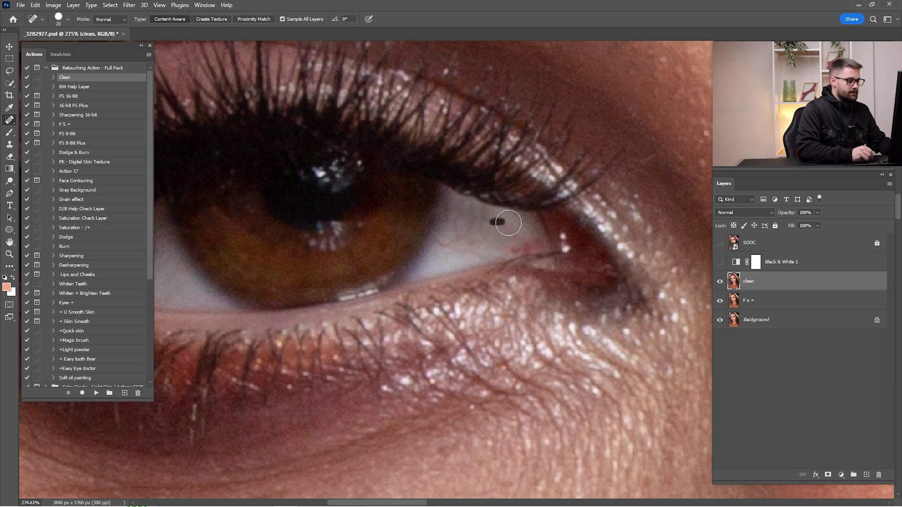
pyautogui.moveTo(225, 239)
pyautogui.mouseDown()
pyautogui.moveTo(495, 216)
pyautogui.moveTo(559, 241)
pyautogui.mouseUp()
pyautogui.moveTo(466, 269); pyautogui.dragTo(475, 254)
pyautogui.moveTo(600, 230)
pyautogui.mouseDown()
pyautogui.moveTo(511, 251)
pyautogui.moveTo(557, 270)
pyautogui.mouseUp()
# - Remove the loose hairs crossing the temple, eyelid and outer lashes of that eye with the Spot Healing Brush
pyautogui.scroll(3, 558, 270)
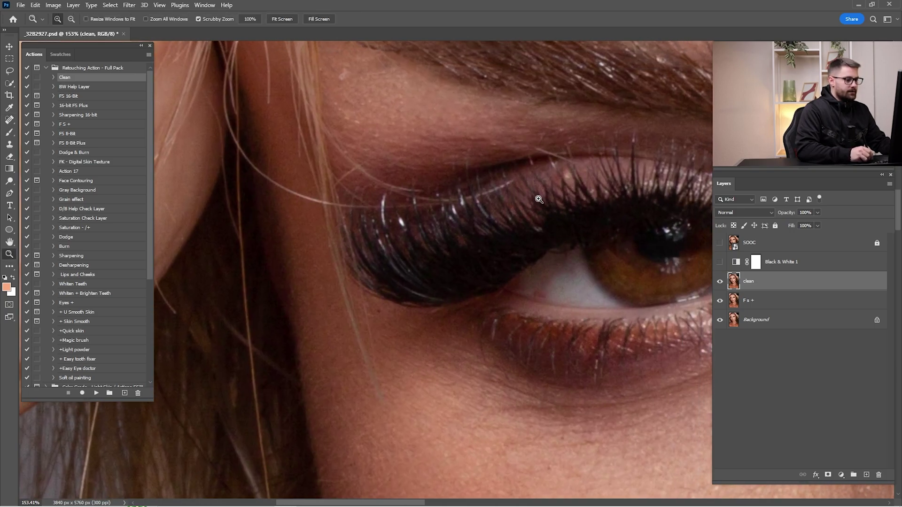
pyautogui.moveTo(601, 175); pyautogui.dragTo(648, 187)
pyautogui.moveTo(484, 152); pyautogui.dragTo(667, 256)
pyautogui.moveTo(523, 187); pyautogui.dragTo(532, 172)
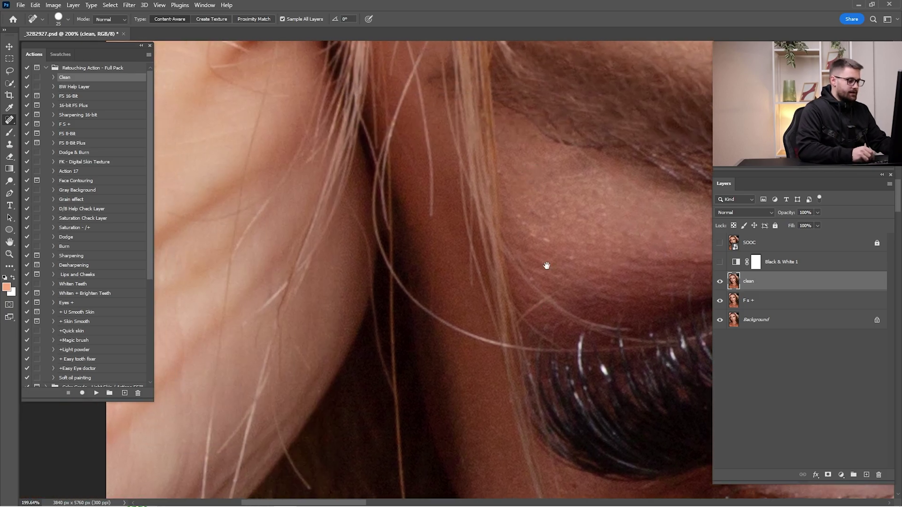
pyautogui.moveTo(539, 308); pyautogui.dragTo(575, 197)
pyautogui.moveTo(568, 240)
pyautogui.mouseDown()
pyautogui.moveTo(489, 214)
pyautogui.moveTo(484, 229)
pyautogui.moveTo(450, 211)
pyautogui.mouseUp()
pyautogui.moveTo(488, 131); pyautogui.dragTo(492, 249)
pyautogui.moveTo(492, 254)
pyautogui.mouseDown()
pyautogui.moveTo(487, 198)
pyautogui.moveTo(492, 245)
pyautogui.mouseUp()
pyautogui.scroll(4, 479, 253)
pyautogui.moveTo(472, 287)
pyautogui.mouseDown()
pyautogui.moveTo(468, 261)
pyautogui.moveTo(513, 184)
pyautogui.mouseUp()
pyautogui.moveTo(489, 279)
pyautogui.mouseDown()
pyautogui.moveTo(484, 286)
pyautogui.moveTo(440, 135)
pyautogui.mouseUp()
pyautogui.moveTo(597, 219); pyautogui.dragTo(540, 221)
pyautogui.moveTo(582, 274); pyautogui.dragTo(456, 221)
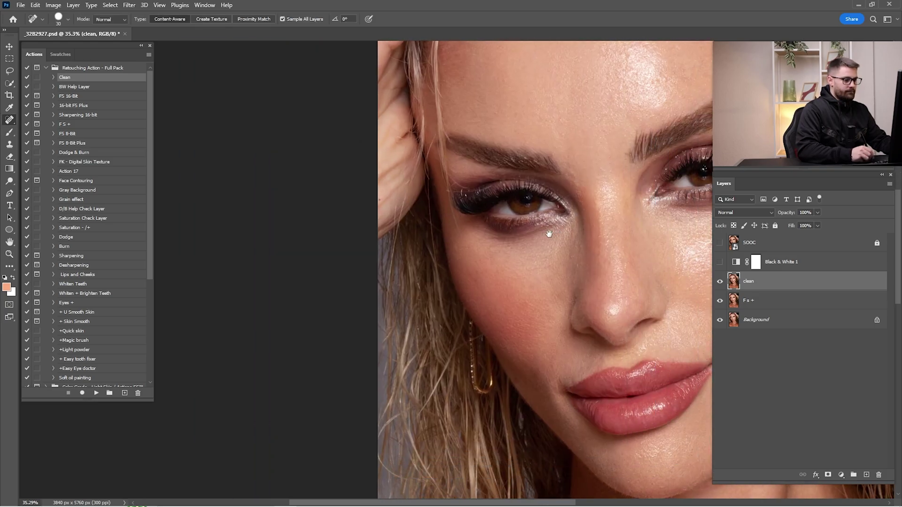
# - Heal the remaining stray hairs and small spots around the eyes and on the opposite cheek with the Spot Healing Brush
pyautogui.moveTo(503, 197); pyautogui.dragTo(563, 199)
pyautogui.moveTo(451, 203); pyautogui.dragTo(469, 123)
pyautogui.moveTo(627, 305); pyautogui.dragTo(408, 193)
pyautogui.moveTo(588, 225); pyautogui.dragTo(527, 227)
pyautogui.moveTo(527, 234); pyautogui.dragTo(409, 164)
pyautogui.moveTo(688, 227); pyautogui.dragTo(369, 414)
pyautogui.moveTo(579, 257); pyautogui.dragTo(631, 258)
pyautogui.moveTo(631, 257); pyautogui.dragTo(489, 225)
pyautogui.moveTo(512, 343)
pyautogui.mouseDown()
pyautogui.moveTo(518, 302)
pyautogui.moveTo(559, 215)
pyautogui.moveTo(553, 186)
pyautogui.moveTo(494, 120)
pyautogui.mouseUp()
pyautogui.moveTo(515, 174)
pyautogui.mouseDown()
pyautogui.moveTo(590, 314)
pyautogui.moveTo(579, 302)
pyautogui.mouseUp()
pyautogui.moveTo(479, 278); pyautogui.dragTo(576, 207)
pyautogui.moveTo(513, 290); pyautogui.dragTo(505, 280)
pyautogui.moveTo(518, 258); pyautogui.dragTo(503, 257)
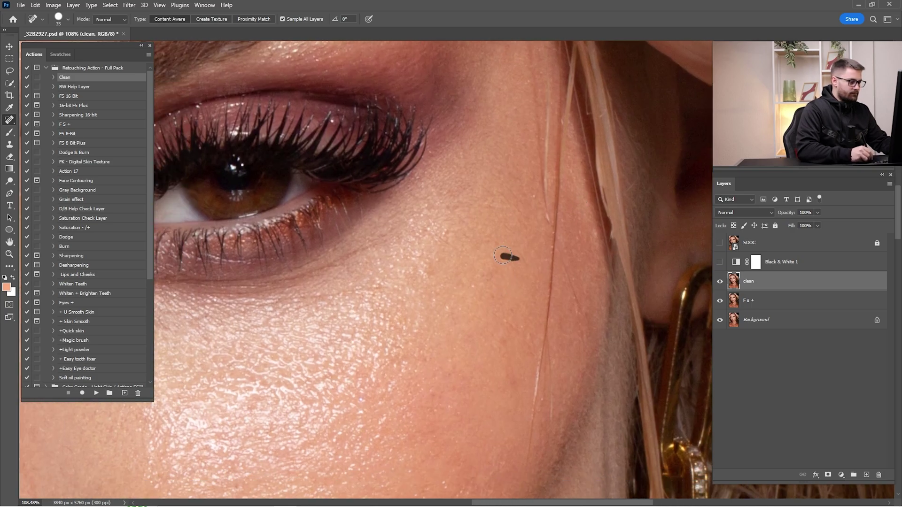
# - Heal along the thin hair on the lower cheek beside the earring with the Spot Healing Brush
pyautogui.scroll(-1, 543, 269)
pyautogui.scroll(-4, 540, 322)
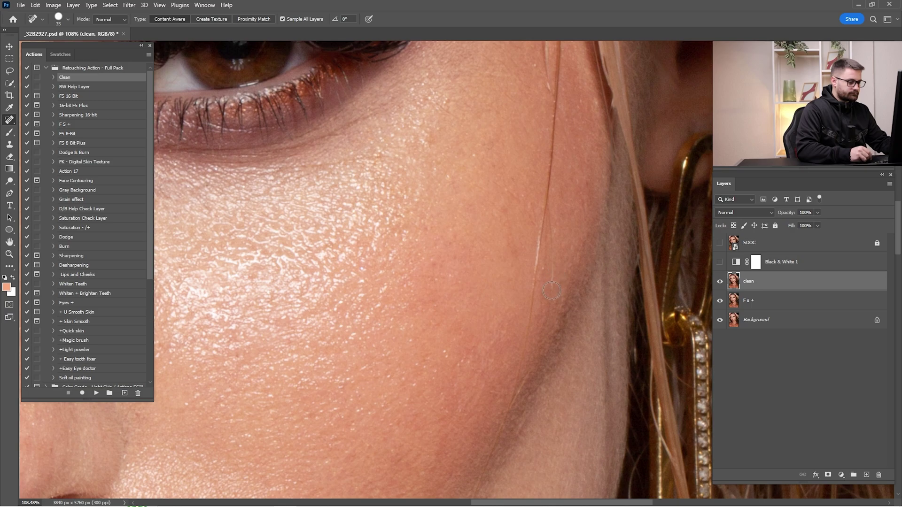
pyautogui.scroll(-6, 559, 235)
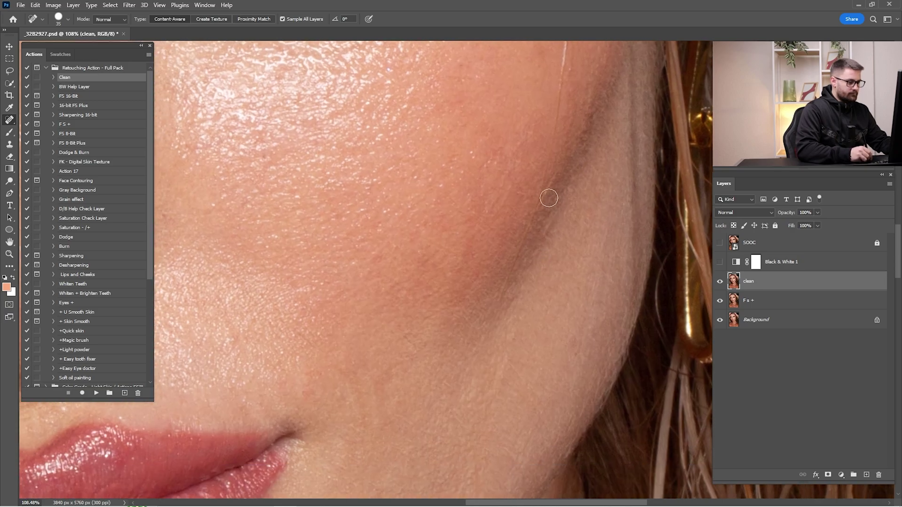
pyautogui.moveTo(502, 296); pyautogui.dragTo(504, 293)
pyautogui.moveTo(542, 205)
pyautogui.mouseDown()
pyautogui.moveTo(528, 310)
pyautogui.moveTo(534, 321)
pyautogui.mouseUp()
# - Remove the fine hair along the shadowed edge of the cheek with the Healing Brush, sampling nearby clean skin
pyautogui.press('z')
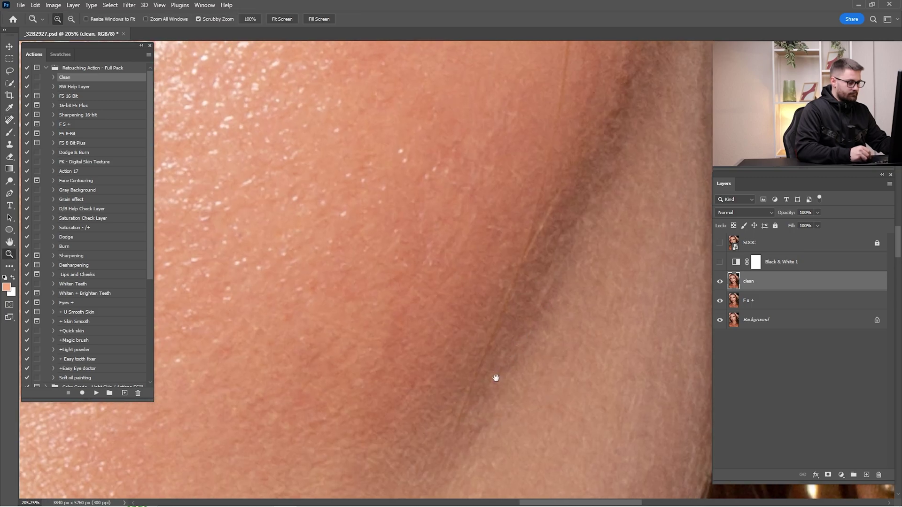
pyautogui.moveTo(497, 378); pyautogui.dragTo(551, 297)
pyautogui.click(9, 119)
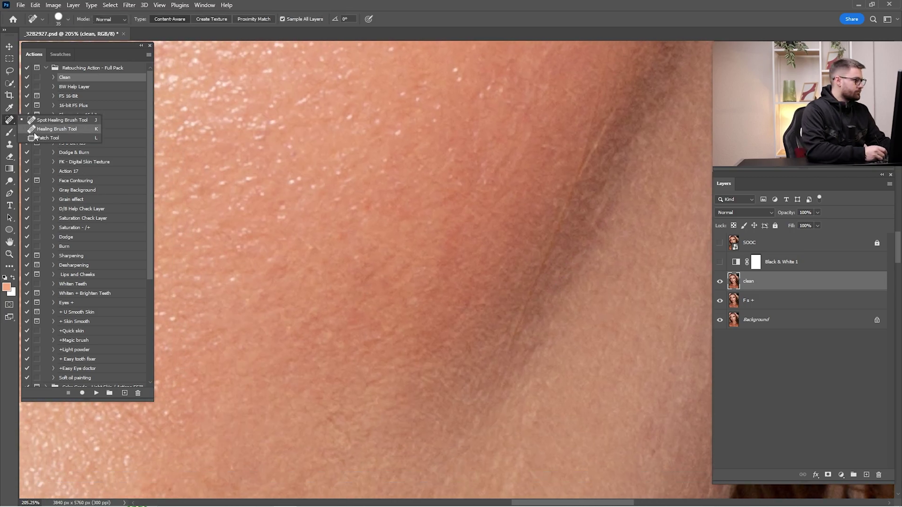
pyautogui.click(40, 131)
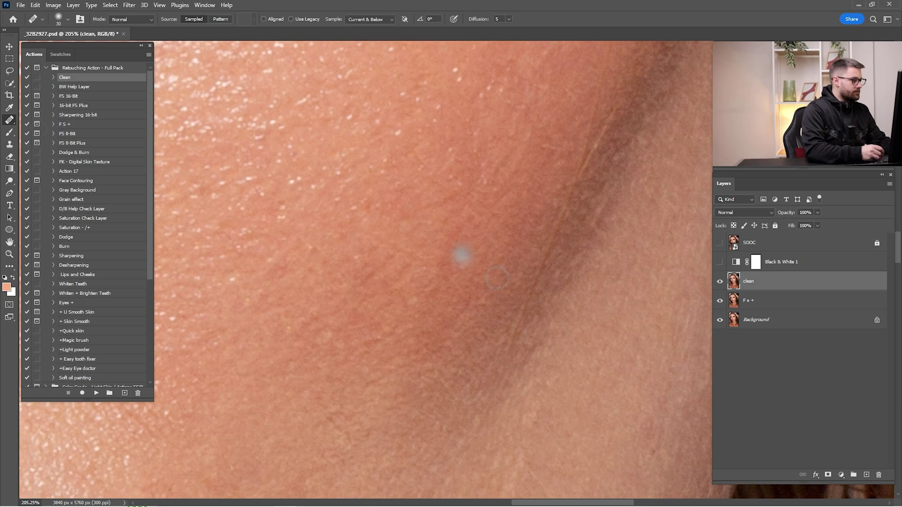
pyautogui.press('alt')
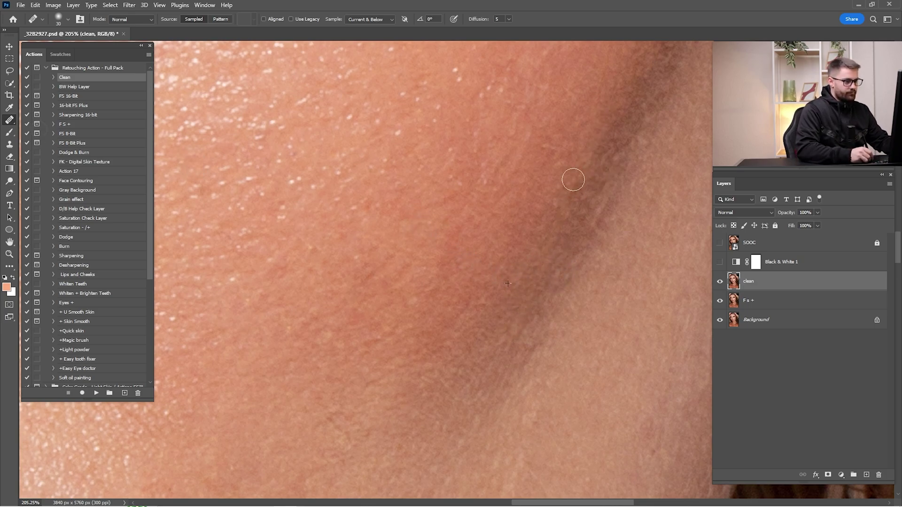
pyautogui.moveTo(597, 117); pyautogui.dragTo(588, 232)
pyautogui.keyDown('alt'); pyautogui.click(562, 185); pyautogui.keyUp('alt')
pyautogui.moveTo(577, 175)
pyautogui.mouseDown()
pyautogui.moveTo(576, 258)
pyautogui.moveTo(545, 258)
pyautogui.mouseUp()
# - Clean the long stray strands running down the cheek and temple, alternating between the healing tools
pyautogui.hotkey('shift', 'j')
pyautogui.moveTo(565, 160)
pyautogui.mouseDown()
pyautogui.moveTo(567, 353)
pyautogui.moveTo(575, 240)
pyautogui.moveTo(587, 282)
pyautogui.mouseUp()
pyautogui.hotkey('shift', 'j')
pyautogui.moveTo(579, 282); pyautogui.dragTo(552, 282)
pyautogui.moveTo(557, 252)
pyautogui.mouseDown()
pyautogui.moveTo(564, 322)
pyautogui.moveTo(574, 273)
pyautogui.moveTo(555, 277)
pyautogui.mouseUp()
pyautogui.hotkey('ctrl', 'd')
pyautogui.moveTo(520, 159); pyautogui.dragTo(545, 276)
pyautogui.hotkey('shift', 'j')
pyautogui.moveTo(592, 332)
pyautogui.mouseDown()
pyautogui.moveTo(570, 332)
pyautogui.moveTo(612, 328)
pyautogui.mouseUp()
pyautogui.hotkey('shift', 'j')
pyautogui.keyDown('alt'); pyautogui.click(612, 328); pyautogui.keyUp('alt')
pyautogui.moveTo(599, 197); pyautogui.dragTo(589, 263)
pyautogui.hotkey('shift', 'j')
pyautogui.moveTo(587, 303); pyautogui.dragTo(603, 197)
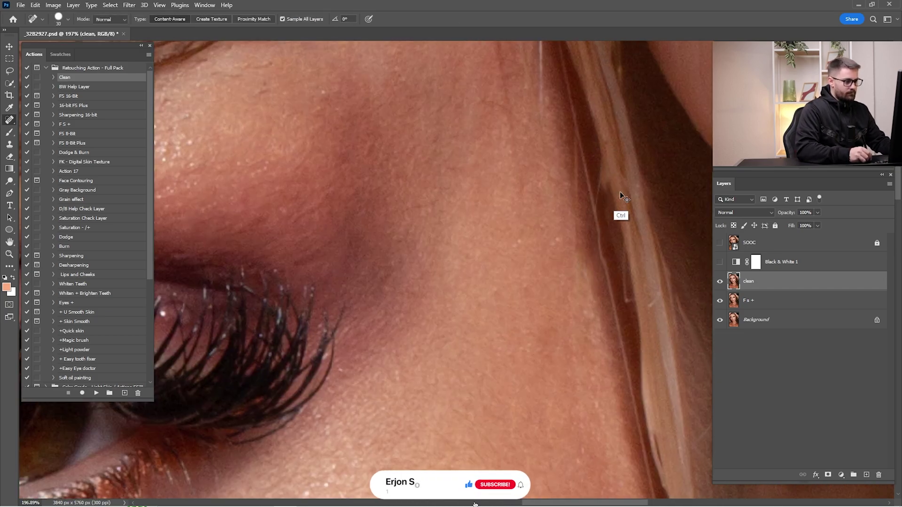
# - Remove the light stray hair crossing the finger and hairline above the forehead with the Spot Healing Brush
pyautogui.hotkey('ctrl', '0')
pyautogui.press('z')
pyautogui.moveTo(489, 81); pyautogui.dragTo(550, 81)
pyautogui.moveTo(550, 81); pyautogui.dragTo(572, 236)
pyautogui.scroll(3, 572, 236)
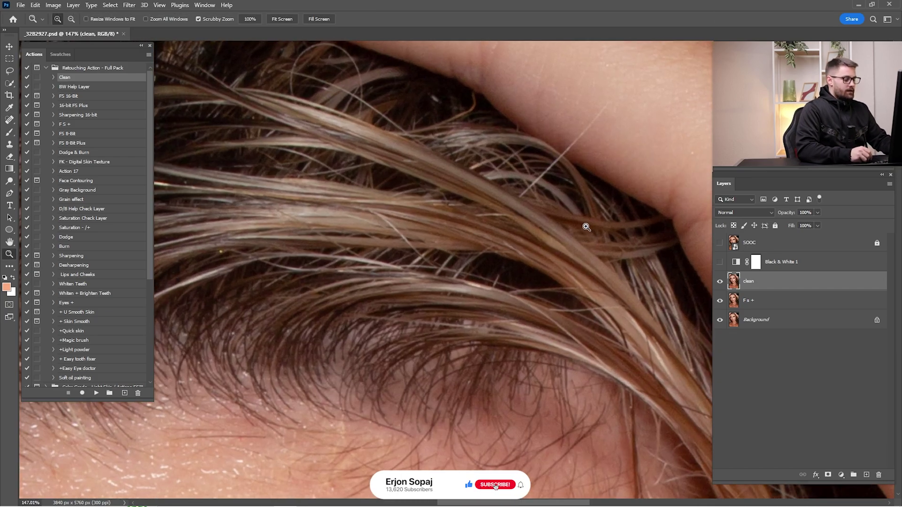
pyautogui.moveTo(603, 113); pyautogui.dragTo(513, 211)
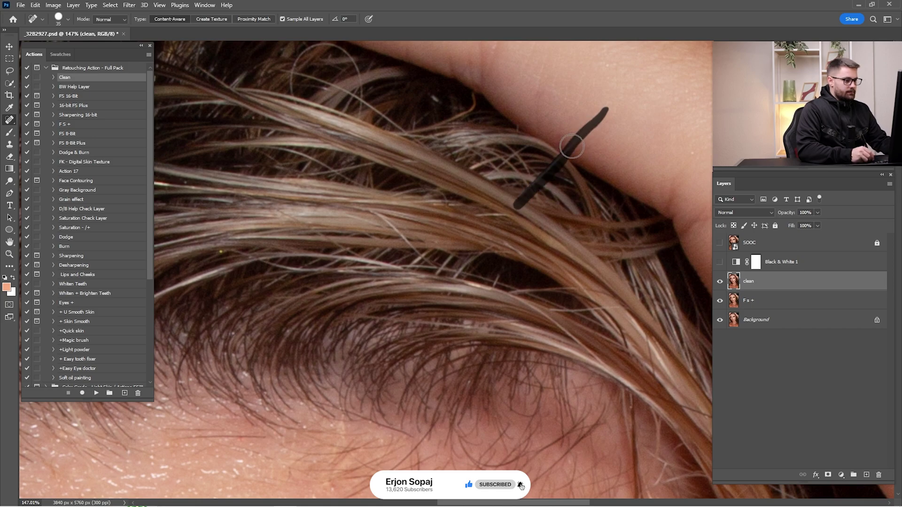
# - Heal the flyaway hairs in the dark hair between the parting and the fingers
pyautogui.scroll(3, 541, 198)
pyautogui.moveTo(558, 179)
pyautogui.mouseDown()
pyautogui.moveTo(520, 120)
pyautogui.moveTo(480, 153)
pyautogui.moveTo(487, 165)
pyautogui.moveTo(598, 193)
pyautogui.moveTo(605, 204)
pyautogui.mouseUp()
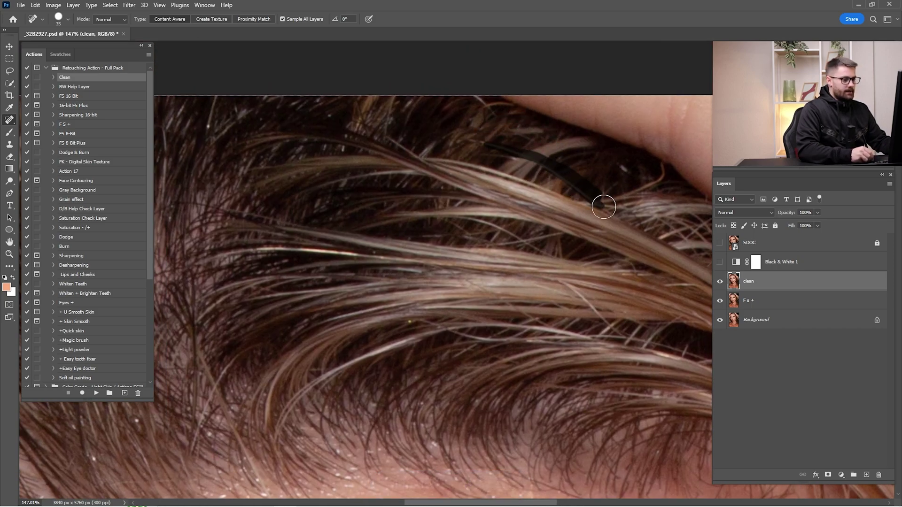
pyautogui.click(622, 163)
pyautogui.moveTo(664, 176)
pyautogui.mouseDown()
pyautogui.moveTo(622, 192)
pyautogui.moveTo(596, 92)
pyautogui.mouseUp()
pyautogui.moveTo(544, 187); pyautogui.dragTo(593, 233)
pyautogui.moveTo(578, 220); pyautogui.dragTo(557, 194)
# - Clean the stray hairs along the hairline and beside the fingers of the other hand
pyautogui.press('z')
pyautogui.moveTo(619, 230); pyautogui.dragTo(582, 204)
pyautogui.moveTo(300, 213); pyautogui.dragTo(503, 264)
pyautogui.moveTo(592, 146); pyautogui.dragTo(567, 237)
pyautogui.moveTo(630, 251); pyautogui.dragTo(646, 166)
pyautogui.moveTo(593, 71)
pyautogui.mouseDown()
pyautogui.moveTo(550, 239)
pyautogui.moveTo(524, 157)
pyautogui.moveTo(536, 201)
pyautogui.mouseUp()
pyautogui.moveTo(693, 81)
pyautogui.mouseDown()
pyautogui.moveTo(590, 191)
pyautogui.moveTo(577, 228)
pyautogui.mouseUp()
pyautogui.moveTo(604, 181); pyautogui.dragTo(631, 36)
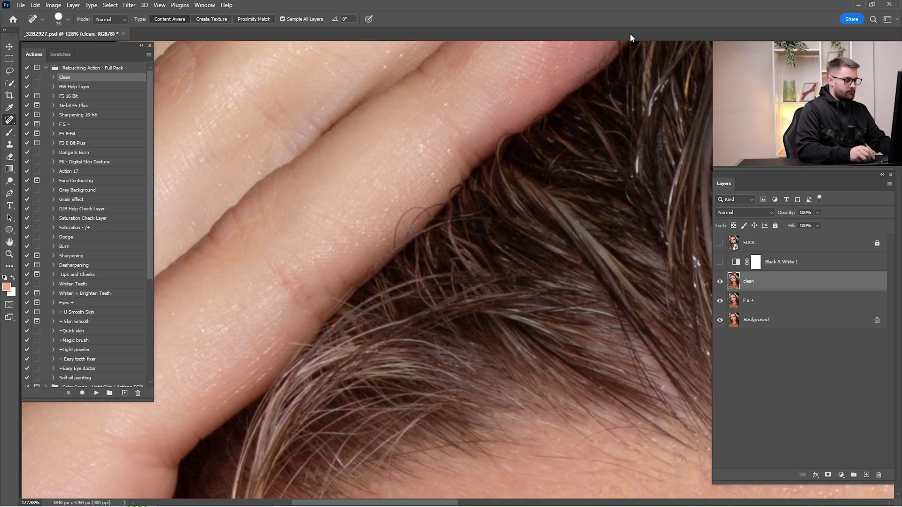
# - Compare the whole portrait with the SOOC original and merge the clean and F s + layers
pyautogui.hotkey('ctrl', '0')
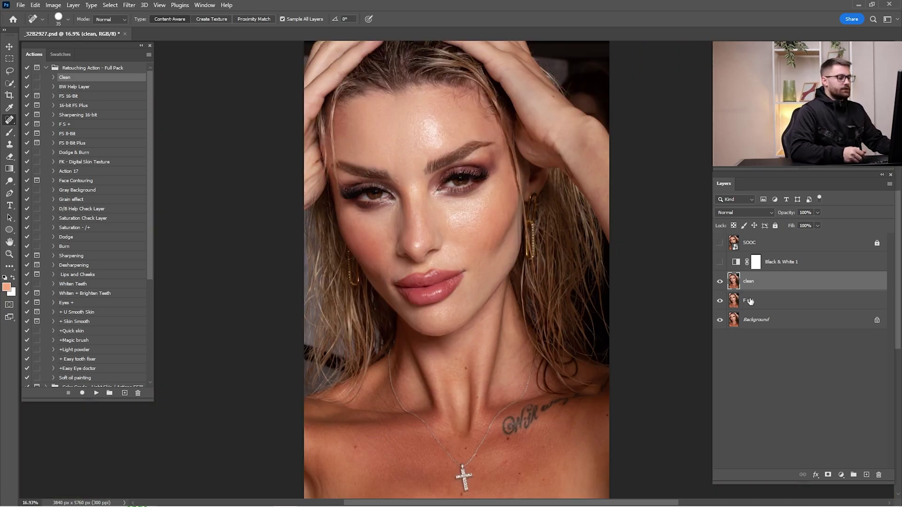
pyautogui.click(721, 242)
pyautogui.keyDown('shift'); pyautogui.click(762, 305); pyautogui.keyUp('shift')
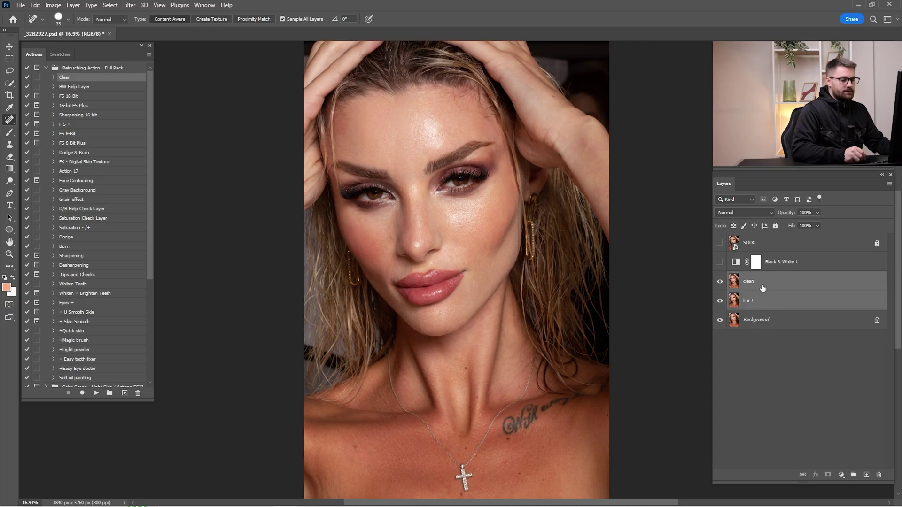
pyautogui.rightClick(762, 291)
pyautogui.click(801, 388)
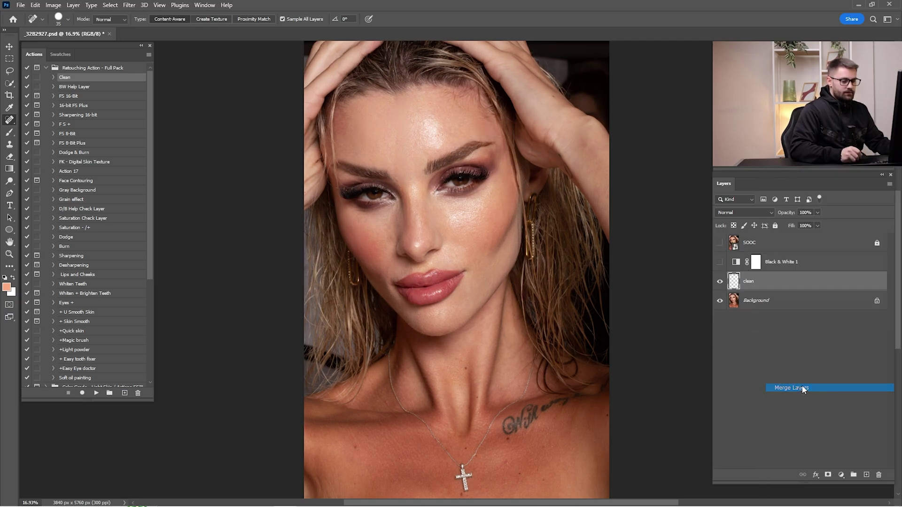
pyautogui.click(717, 281)
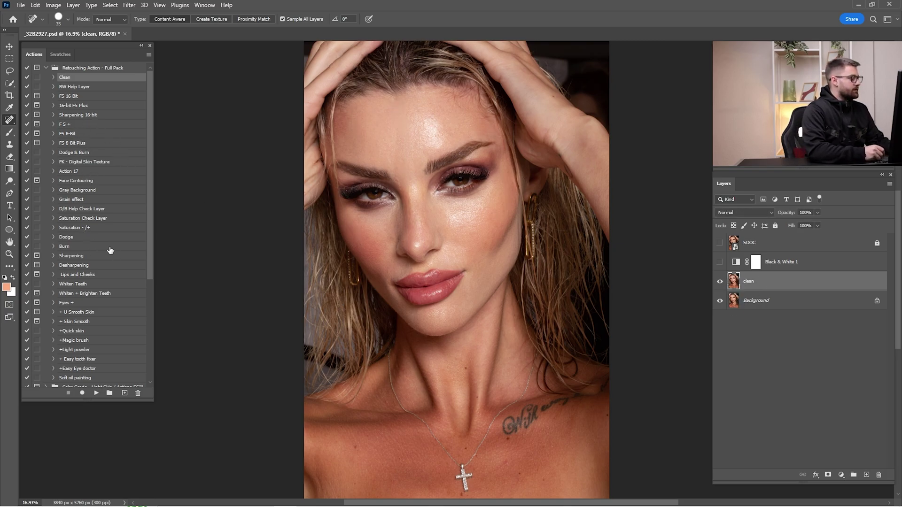
# - Run the Dodge and Burn actions to add both masked groups above the clean layer
pyautogui.click(80, 238)
pyautogui.keyDown('ctrl'); pyautogui.click(77, 247); pyautogui.keyUp('ctrl')
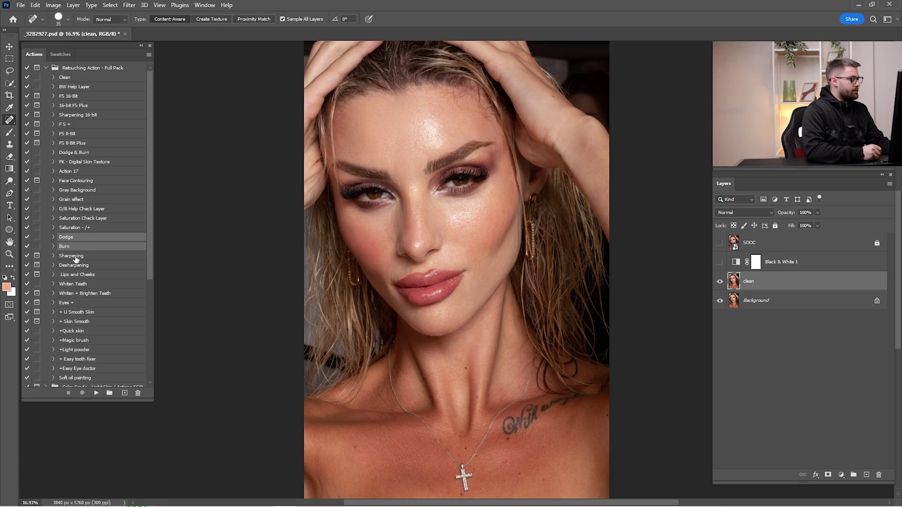
pyautogui.click(80, 238)
pyautogui.click(96, 393)
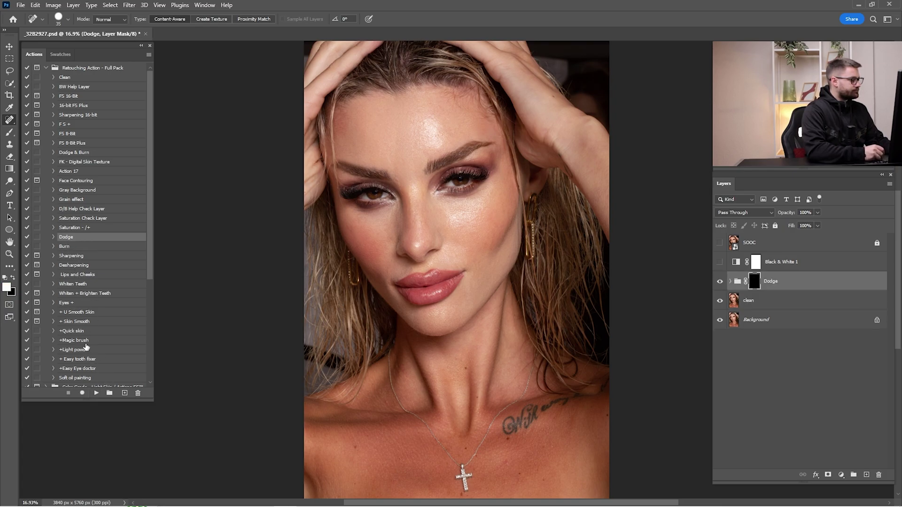
pyautogui.click(70, 247)
pyautogui.click(95, 394)
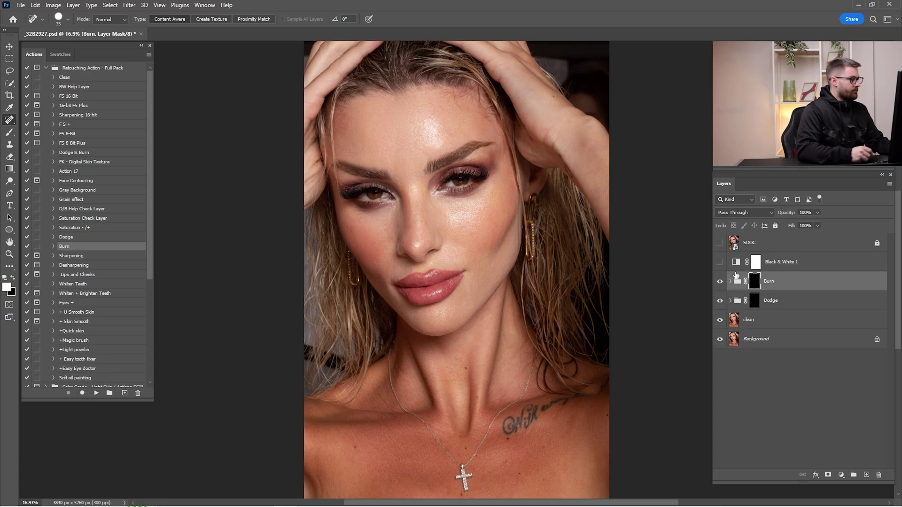
# - Compare the portrait in monochrome and colour with Black & White 1, trying it above SOOC before returning it below
pyautogui.click(801, 260)
pyautogui.click(719, 264)
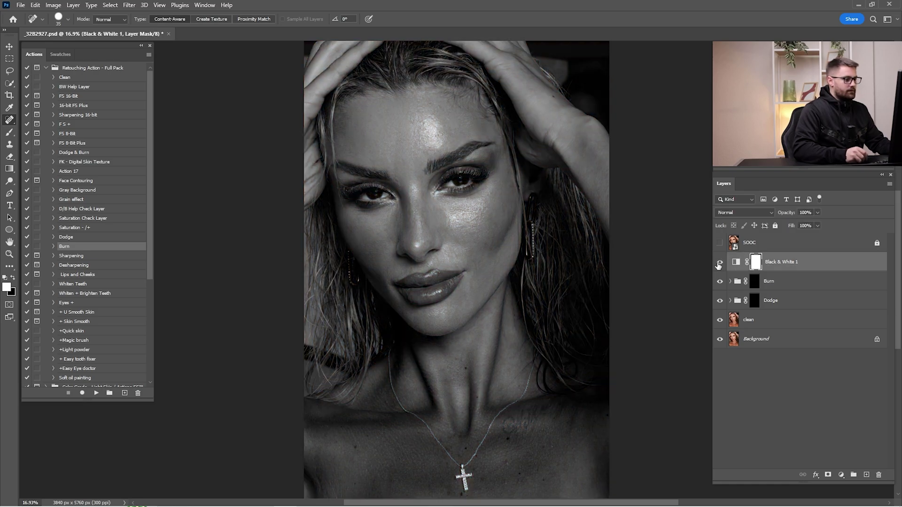
pyautogui.click(719, 264)
pyautogui.click(719, 262)
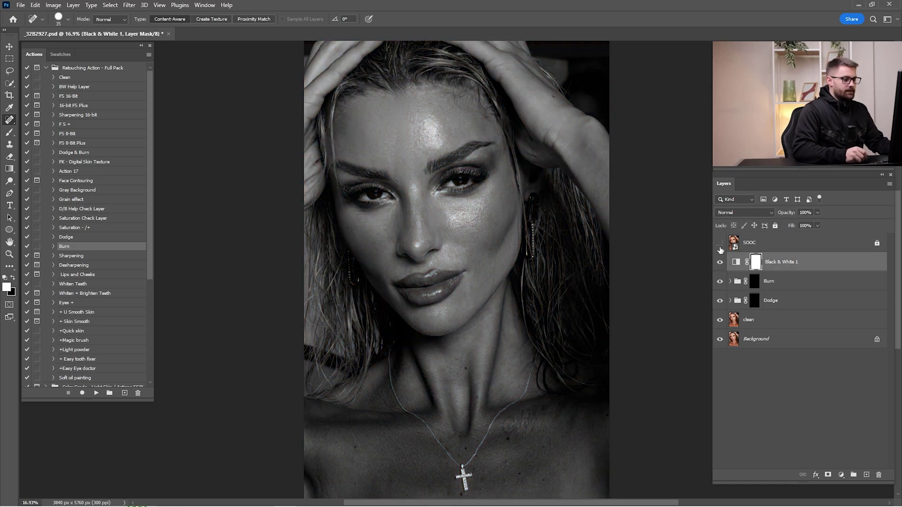
pyautogui.moveTo(770, 264); pyautogui.dragTo(743, 252)
pyautogui.click(719, 263)
pyautogui.click(719, 264)
pyautogui.click(719, 264)
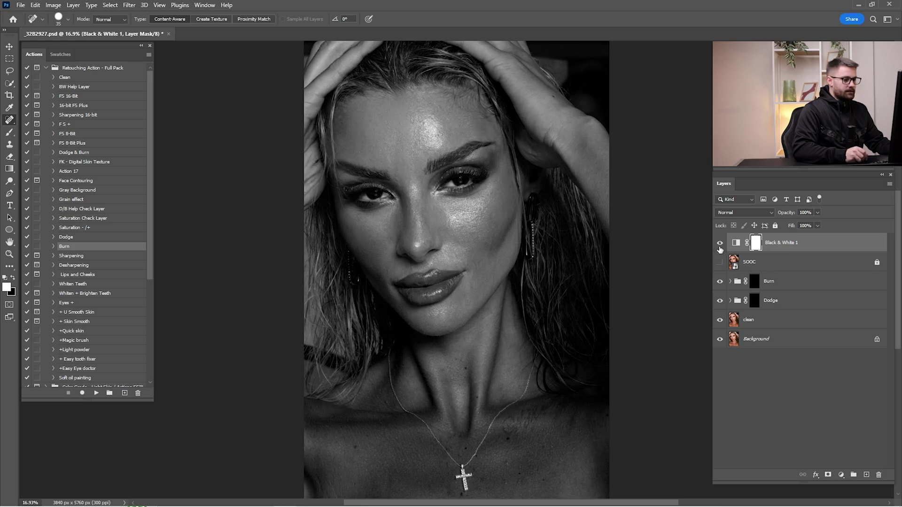
pyautogui.click(719, 243)
pyautogui.moveTo(773, 252); pyautogui.dragTo(760, 282)
# - Paint white on the Dodge mask at 10% brush opacity to even the darker patches of the forehead and upper face, judging in monochrome
pyautogui.click(755, 302)
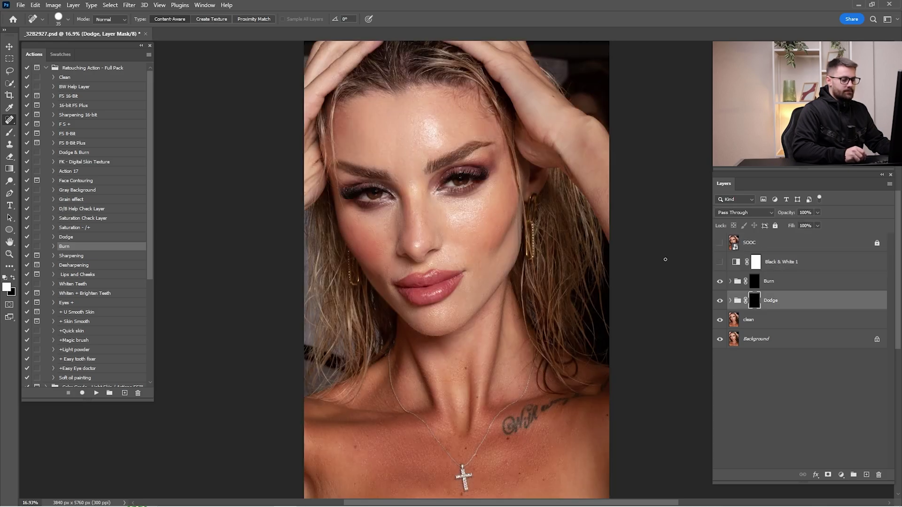
pyautogui.click(719, 261)
pyautogui.moveTo(463, 185)
pyautogui.mouseDown()
pyautogui.moveTo(489, 188)
pyautogui.moveTo(530, 228)
pyautogui.mouseUp()
pyautogui.press('b')
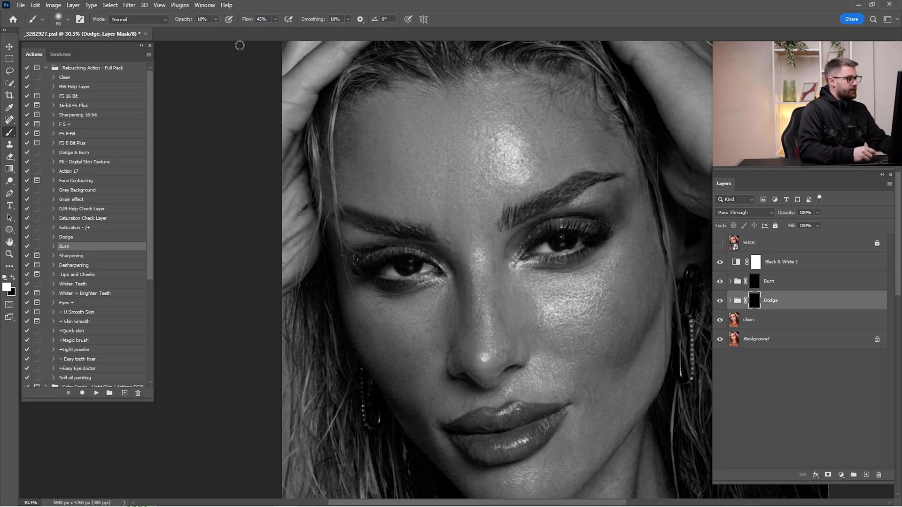
pyautogui.scroll(2, 572, 217)
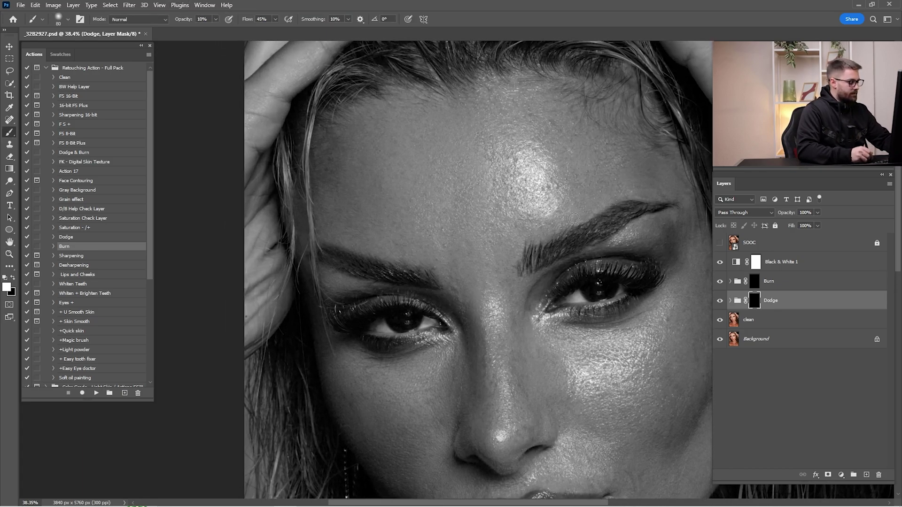
pyautogui.press(']')
pyautogui.press(']')
pyautogui.press(']')
pyautogui.press(']')
pyautogui.press(']')
pyautogui.press(']')
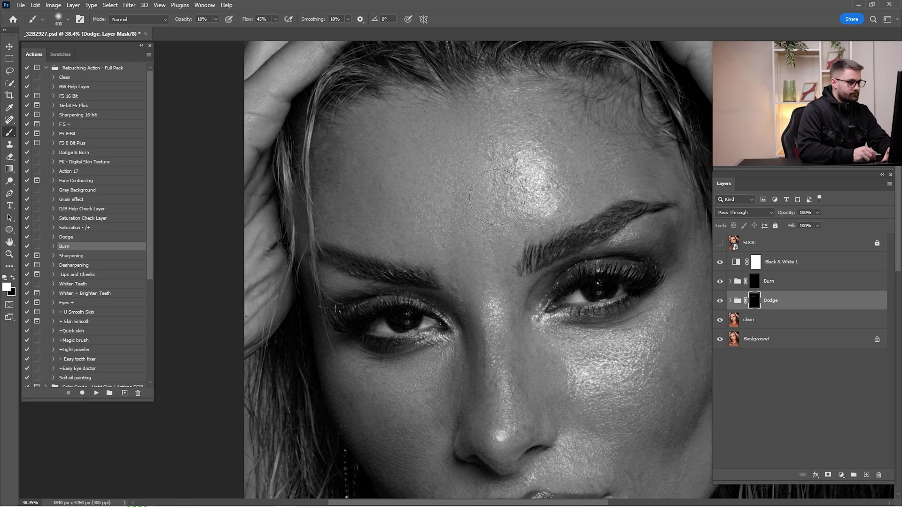
pyautogui.press('[')
pyautogui.press('[')
pyautogui.moveTo(688, 270); pyautogui.dragTo(600, 187)
pyautogui.moveTo(486, 284); pyautogui.dragTo(473, 254)
pyautogui.press(']')
pyautogui.press('[')
pyautogui.moveTo(539, 364); pyautogui.dragTo(592, 183)
pyautogui.press(']')
pyautogui.moveTo(321, 108)
pyautogui.mouseDown()
pyautogui.moveTo(435, 263)
pyautogui.moveTo(437, 405)
pyautogui.mouseUp()
pyautogui.moveTo(634, 173); pyautogui.dragTo(533, 173)
# - Extend the soft dodging over the mouth area, chin, cheeks and nose, adapting the brush size to each area
pyautogui.press('[')
pyautogui.press('[')
pyautogui.press('[')
pyautogui.press('[')
pyautogui.scroll(-4, 595, 246)
pyautogui.hscroll(-3, 629, 264)
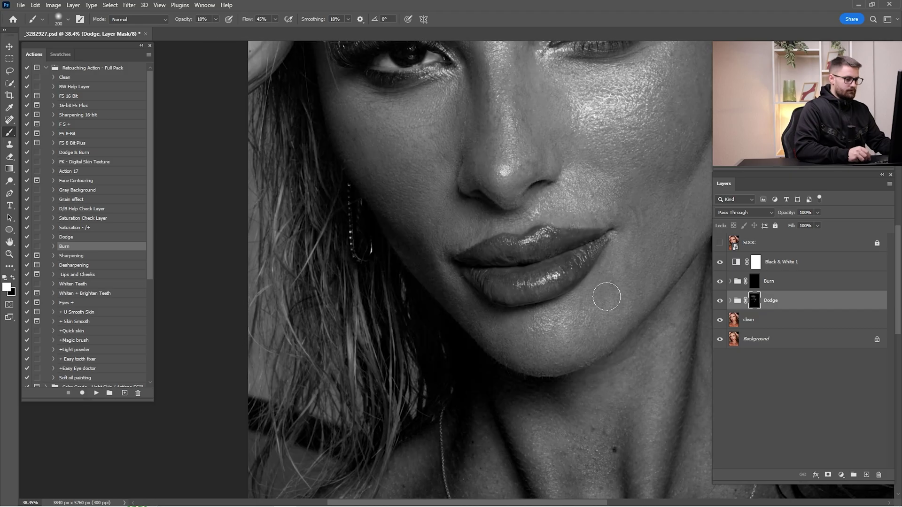
pyautogui.press(']')
pyautogui.press(']')
pyautogui.press(']')
pyautogui.press(']')
pyautogui.press(']')
pyautogui.scroll(5, 503, 312)
pyautogui.hscroll(3, 560, 156)
pyautogui.moveTo(593, 179); pyautogui.dragTo(540, 179)
pyautogui.moveTo(581, 352); pyautogui.dragTo(544, 66)
pyautogui.press(']')
pyautogui.press(']')
pyautogui.press(']')
pyautogui.press(']')
pyautogui.moveTo(644, 338); pyautogui.dragTo(376, 334)
pyautogui.press('[')
pyautogui.moveTo(529, 212); pyautogui.dragTo(459, 268)
pyautogui.moveTo(510, 130); pyautogui.dragTo(548, 356)
# - Compare the whole portrait with and without the Dodge group, in monochrome and in colour
pyautogui.scroll(-1, 556, 356)
pyautogui.click(720, 301)
pyautogui.click(720, 301)
pyautogui.click(721, 300)
pyautogui.click(720, 301)
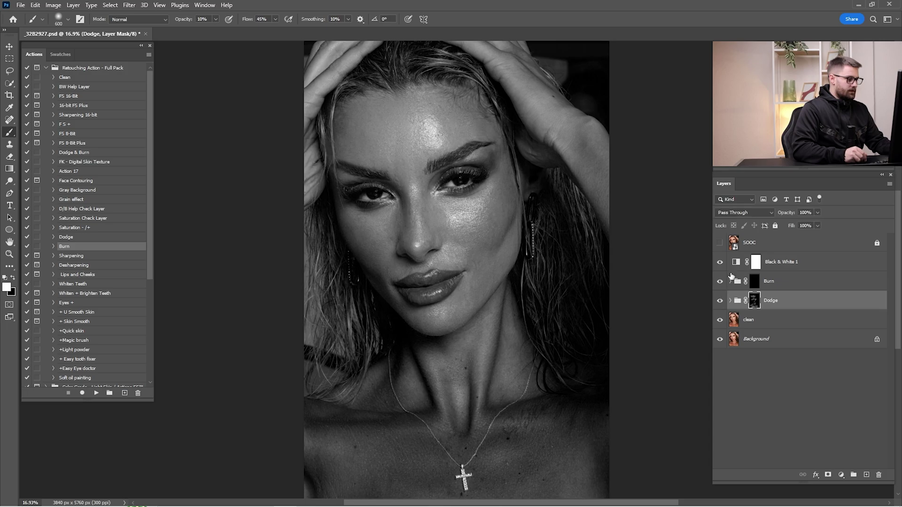
pyautogui.click(720, 262)
pyautogui.click(720, 301)
pyautogui.click(720, 301)
pyautogui.click(721, 301)
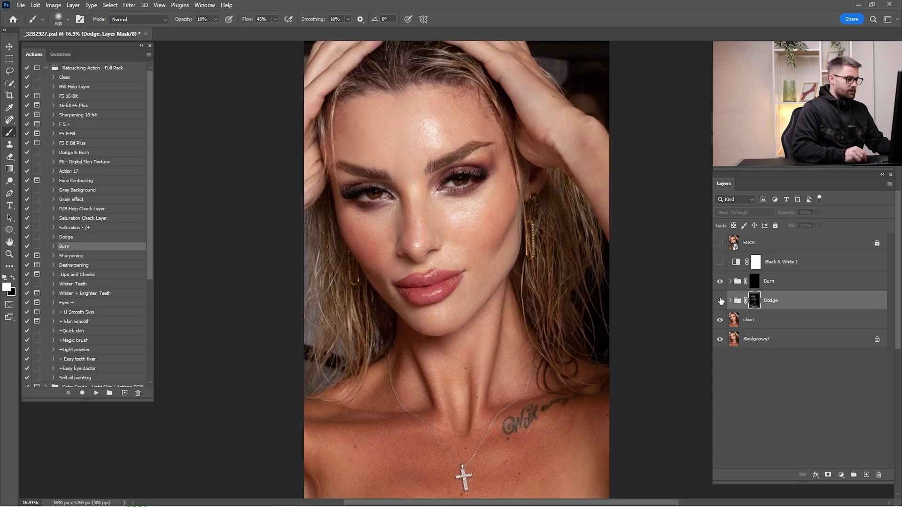
pyautogui.click(721, 301)
# - Examine the face up close and check the Desaturate adjustment inside the Dodge group
pyautogui.hotkey('ctrl', 'space')
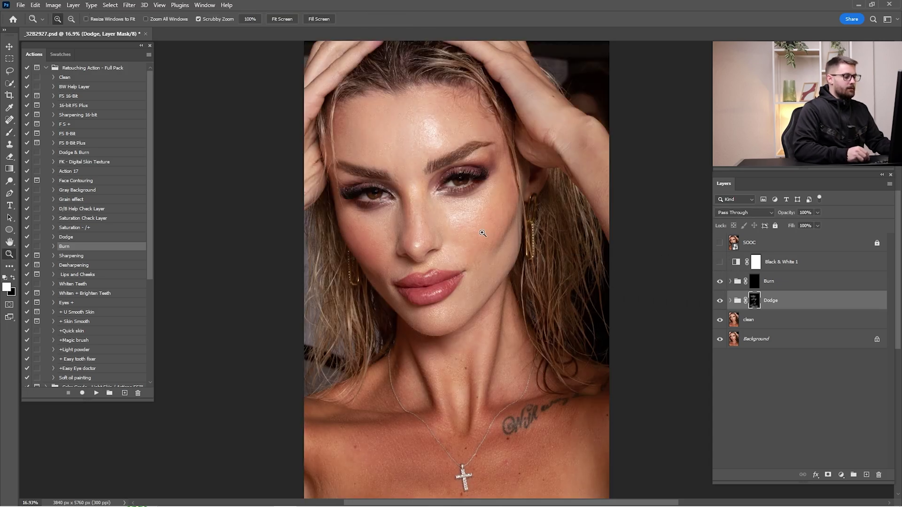
pyautogui.hotkey('ctrl', 'space')
pyautogui.moveTo(475, 233); pyautogui.dragTo(606, 287)
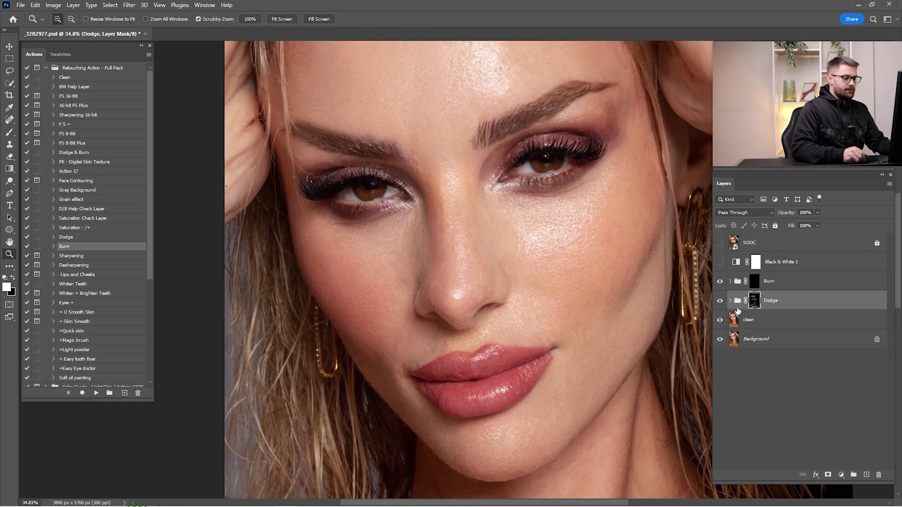
pyautogui.click(731, 300)
pyautogui.click(792, 320)
pyautogui.click(720, 320)
pyautogui.click(737, 306)
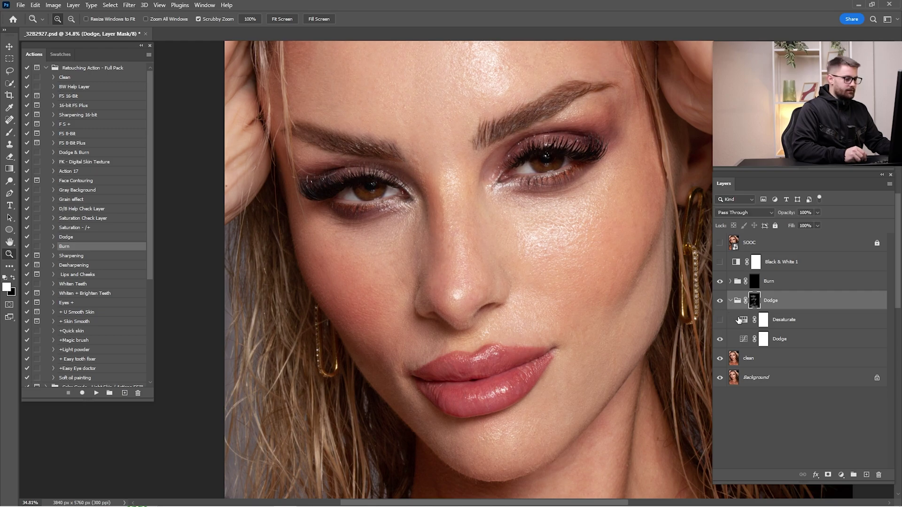
pyautogui.click(730, 301)
# - Compare the face with and without the Dodge group and set the group's opacity to 50%
pyautogui.click(720, 300)
pyautogui.click(720, 301)
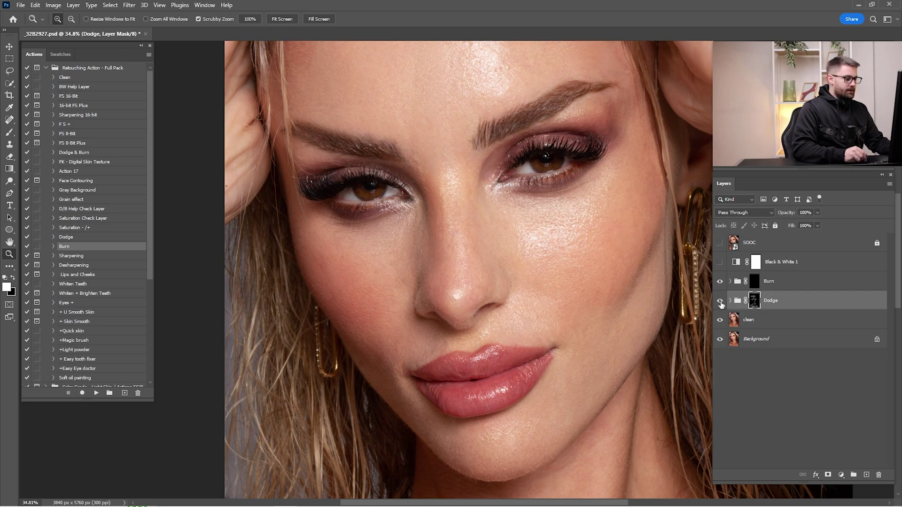
pyautogui.write('50')
pyautogui.press('Return')
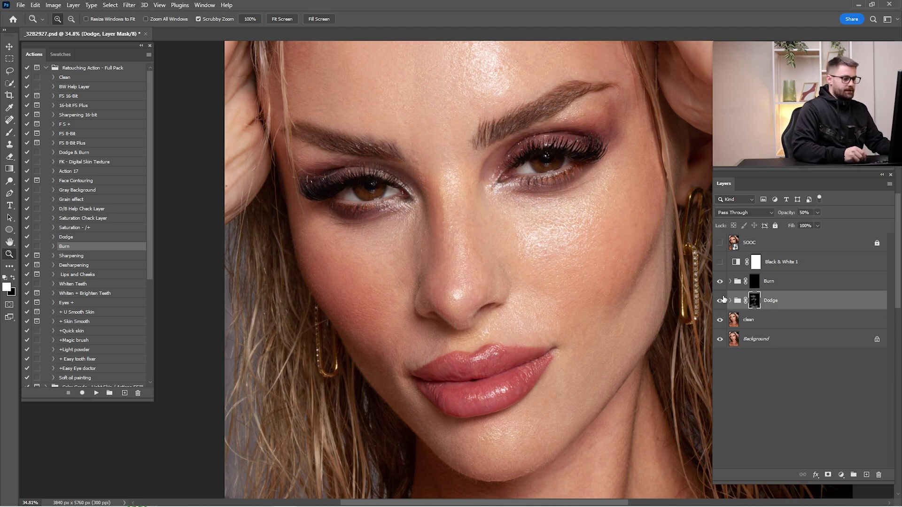
# - Paint white on the Burn mask to darken uneven bright patches across the forehead, cheeks and lower face, judging in monochrome
pyautogui.click(755, 283)
pyautogui.click(720, 262)
pyautogui.moveTo(582, 189); pyautogui.dragTo(630, 319)
pyautogui.press('b')
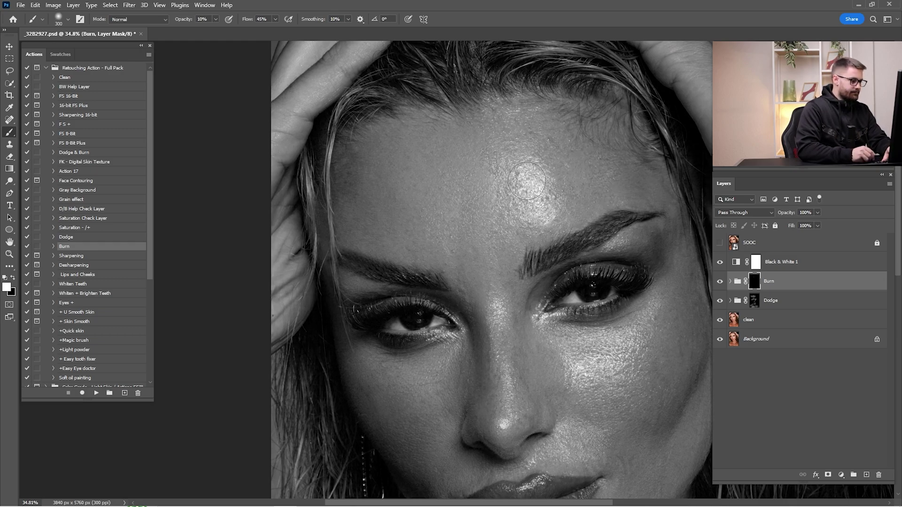
pyautogui.click(534, 203)
pyautogui.moveTo(598, 243); pyautogui.dragTo(569, 151)
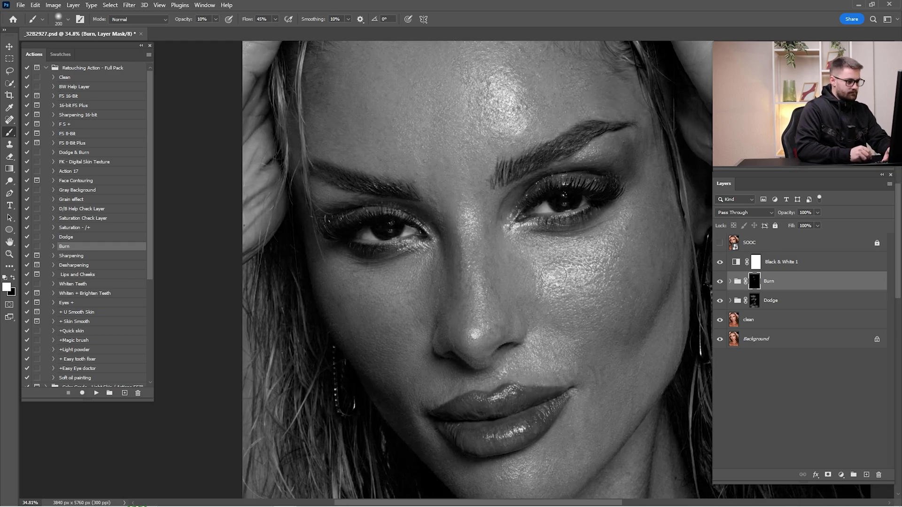
pyautogui.moveTo(513, 354); pyautogui.dragTo(560, 251)
pyautogui.press(']')
pyautogui.press(']')
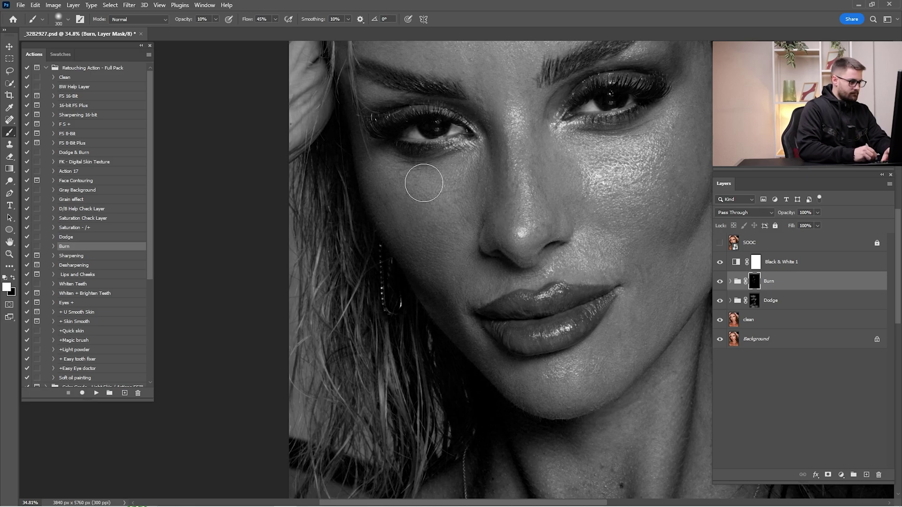
pyautogui.moveTo(528, 202); pyautogui.dragTo(481, 304)
pyautogui.press('[')
pyautogui.press(']')
pyautogui.scroll(-8, 576, 344)
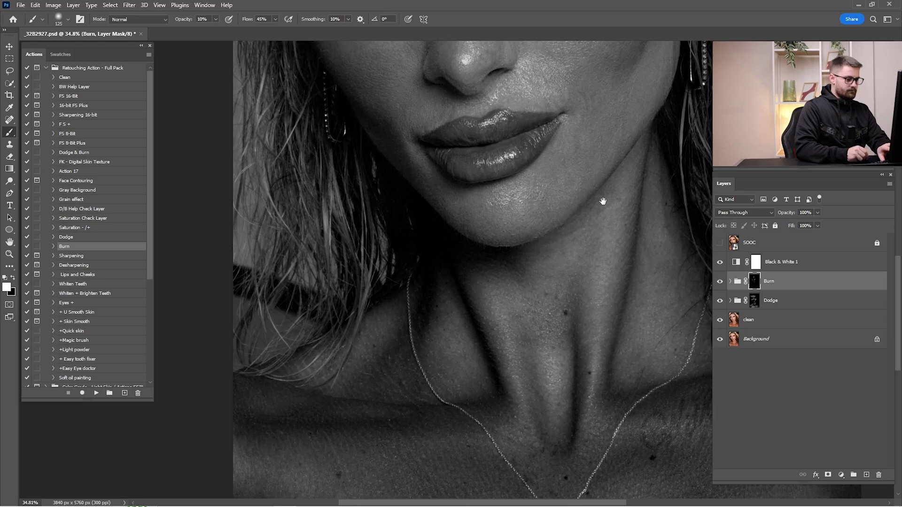
pyautogui.scroll(4, 504, 282)
pyautogui.press('[')
pyautogui.hotkey('ctrl', '-')
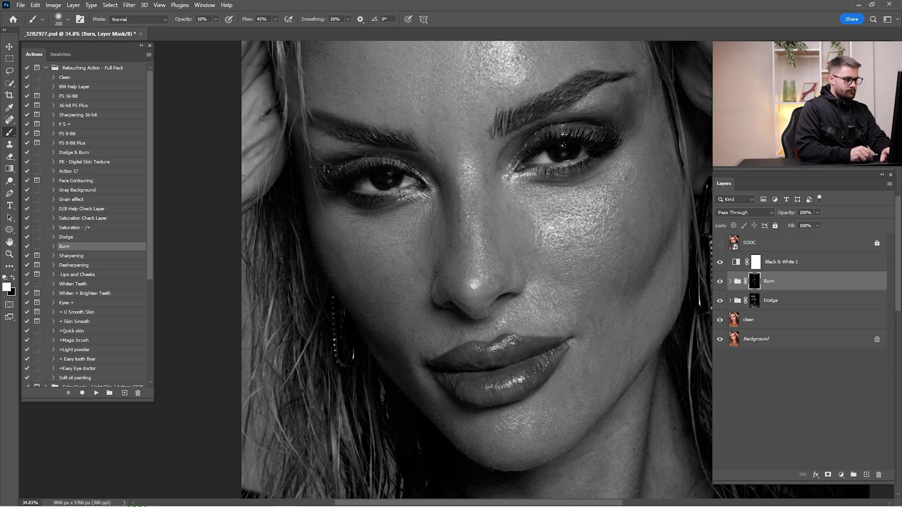
# - Compare the portrait in colour with and without the Burn group and set the group's opacity to 75%
pyautogui.hotkey('ctrl', '0')
pyautogui.click(720, 262)
pyautogui.click(719, 282)
pyautogui.click(720, 282)
pyautogui.press('z')
pyautogui.moveTo(431, 216)
pyautogui.mouseDown()
pyautogui.moveTo(499, 249)
pyautogui.moveTo(611, 229)
pyautogui.mouseUp()
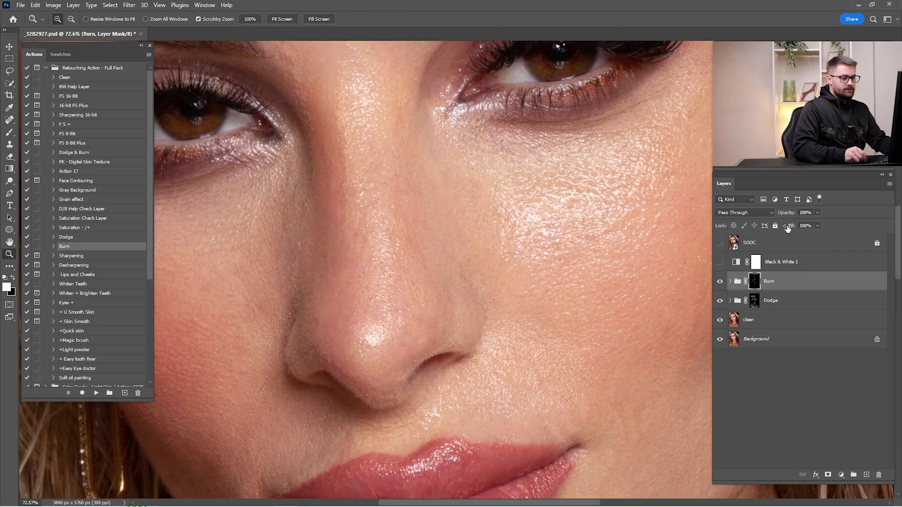
pyautogui.write('75')
pyautogui.press('Return')
# - Compare the whole dodged and burned portrait with the SOOC original
pyautogui.hotkey('ctrl', '0')
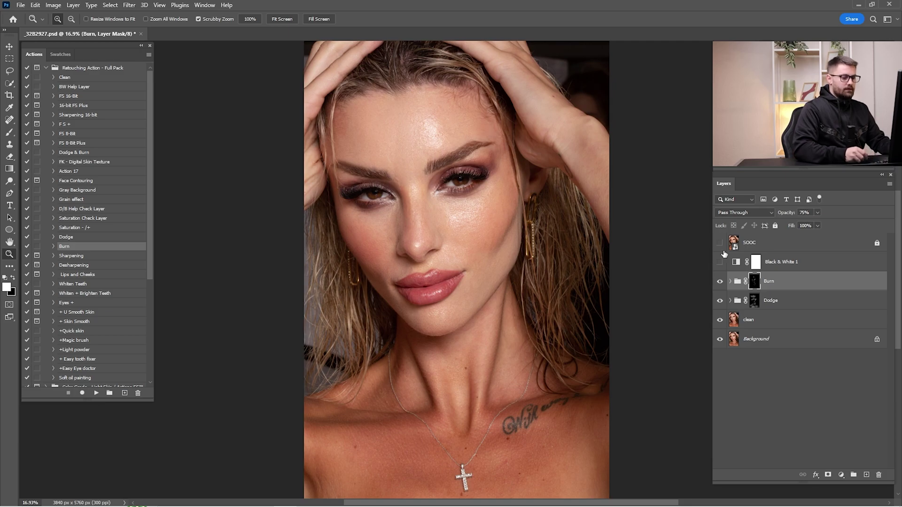
pyautogui.click(720, 244)
pyautogui.click(720, 243)
# - Delete the Black & White 1 layer, then merge the Burn, Dodge and clean layers and compare the result with the Background
pyautogui.click(773, 263)
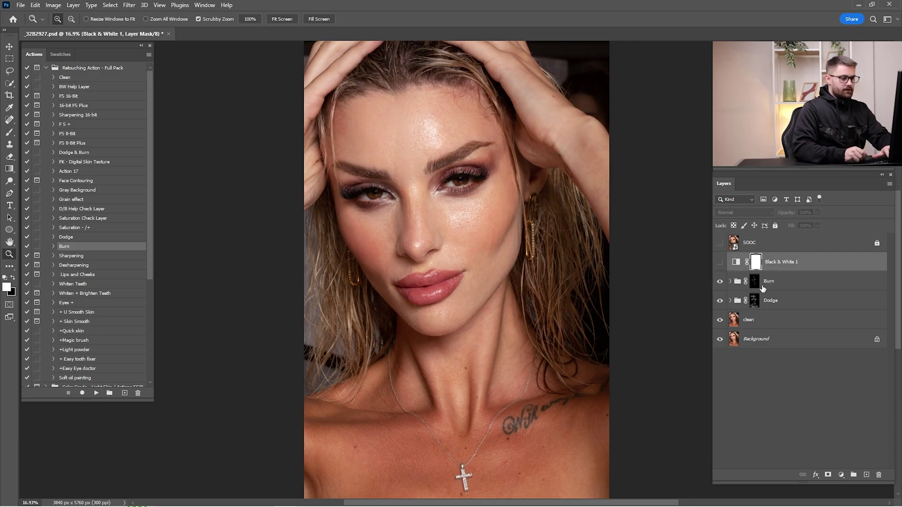
pyautogui.press('Delete')
pyautogui.keyDown('shift'); pyautogui.click(761, 305); pyautogui.keyUp('shift')
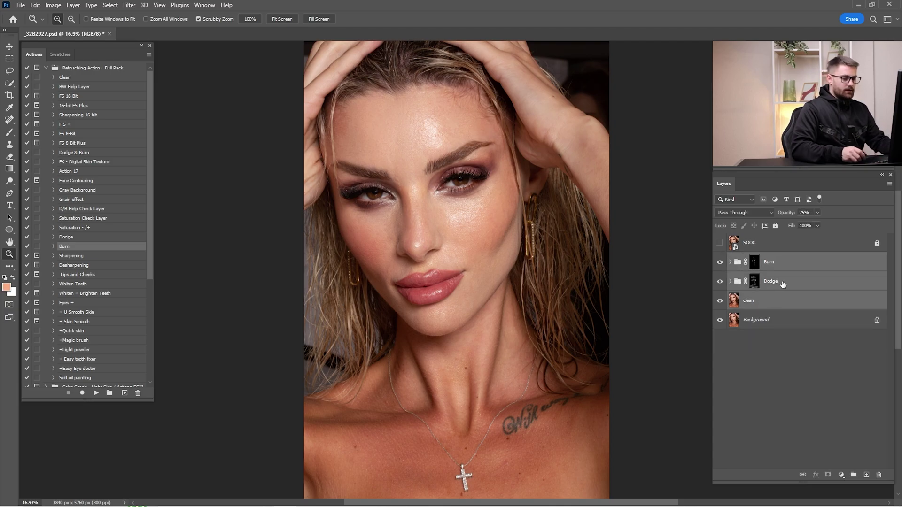
pyautogui.rightClick(780, 301)
pyautogui.click(806, 430)
pyautogui.click(719, 262)
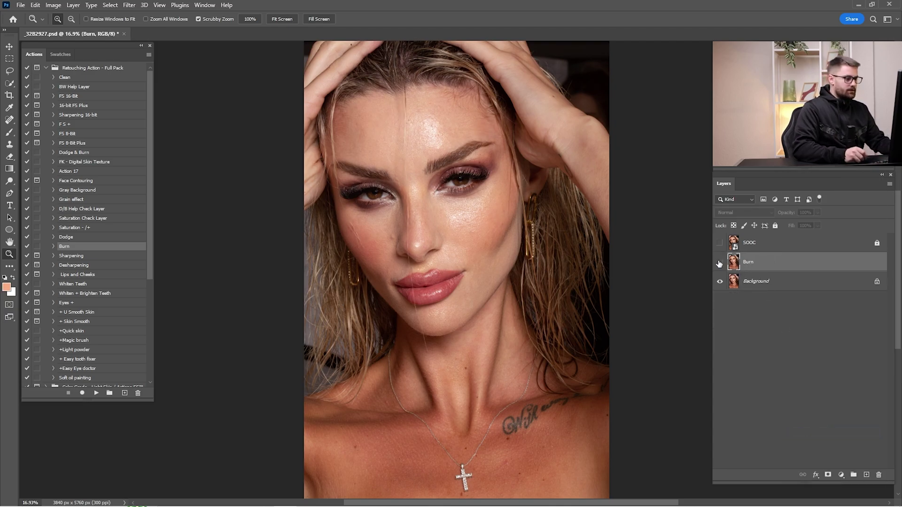
pyautogui.click(719, 263)
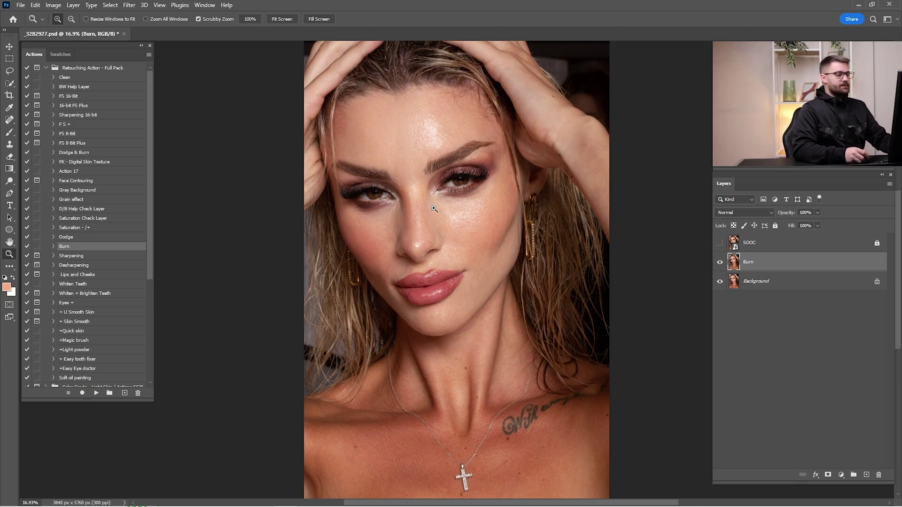
# - Run the F S + action above the merged Burn layer with a Gaussian Blur radius of 8 pixels
pyautogui.click(85, 125)
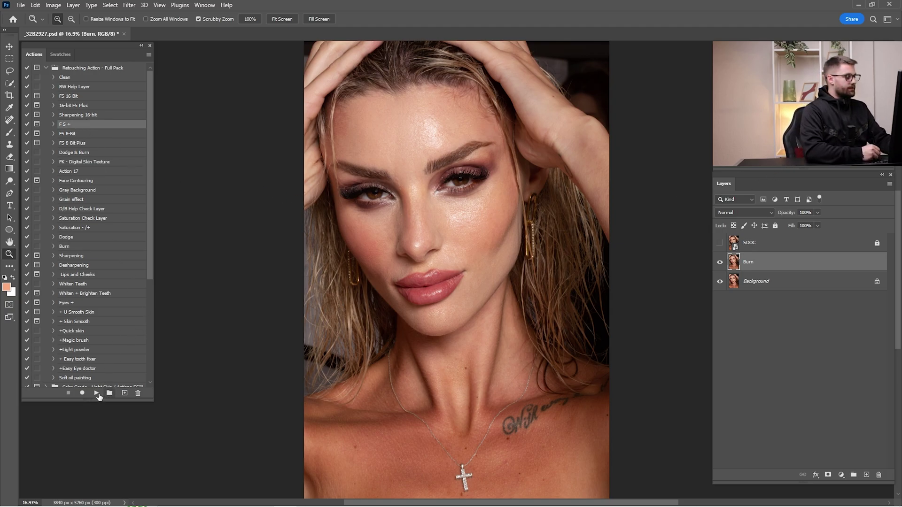
pyautogui.click(96, 394)
pyautogui.click(575, 233)
pyautogui.click(574, 233)
pyautogui.click(574, 234)
pyautogui.click(574, 234)
pyautogui.click(574, 234)
pyautogui.moveTo(593, 187); pyautogui.dragTo(612, 225)
pyautogui.click(574, 233)
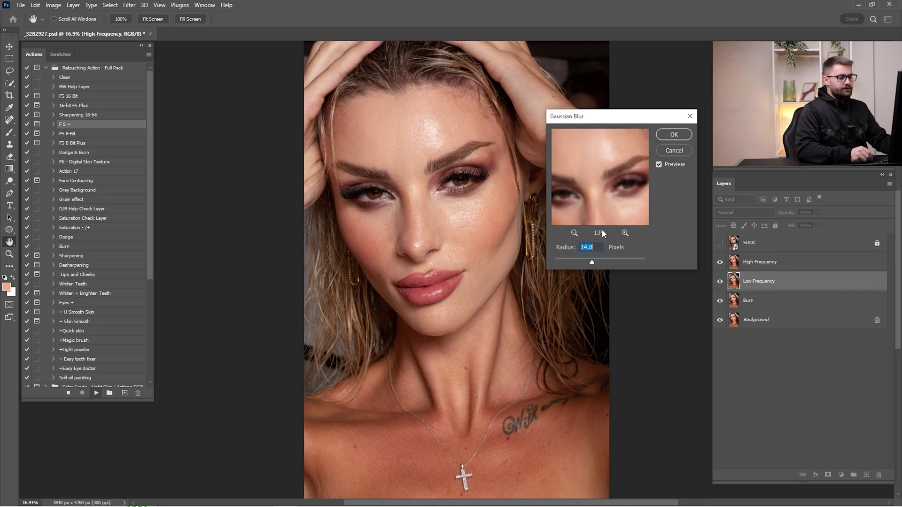
pyautogui.click(574, 234)
pyautogui.click(574, 233)
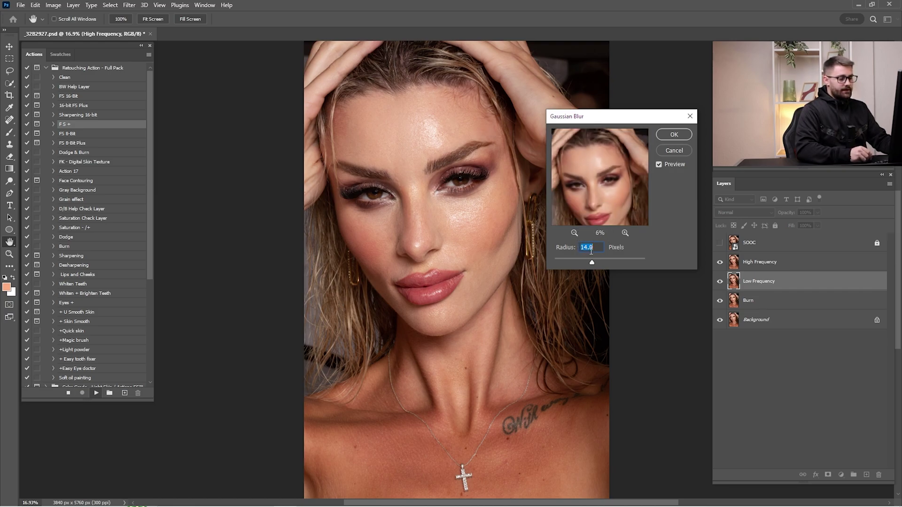
pyautogui.write('8')
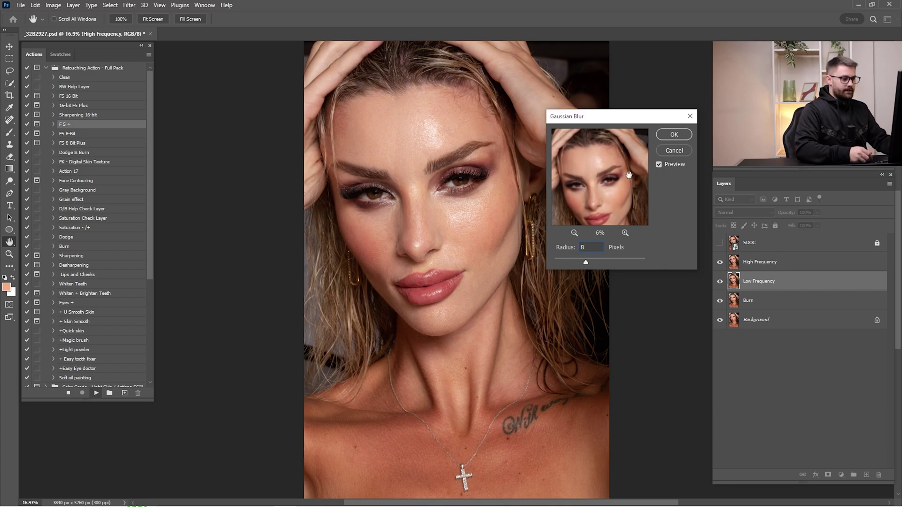
pyautogui.click(625, 233)
pyautogui.click(625, 233)
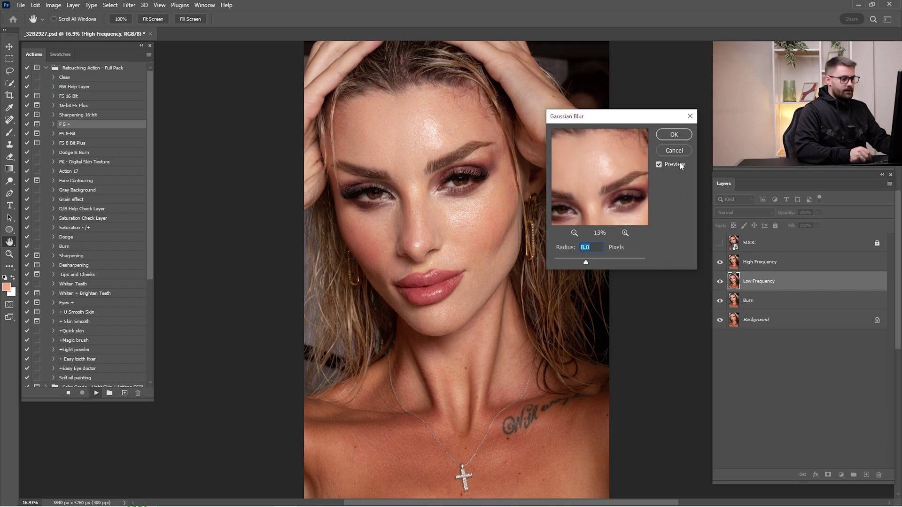
pyautogui.click(674, 135)
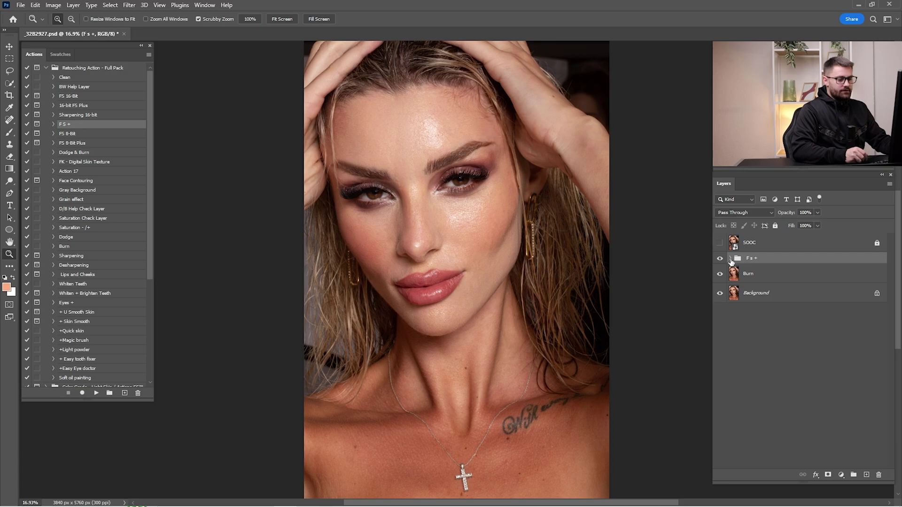
# - Select the Low Frequency copy layer inside the F s + group and hide the High Frequency layer
pyautogui.click(730, 259)
pyautogui.click(769, 316)
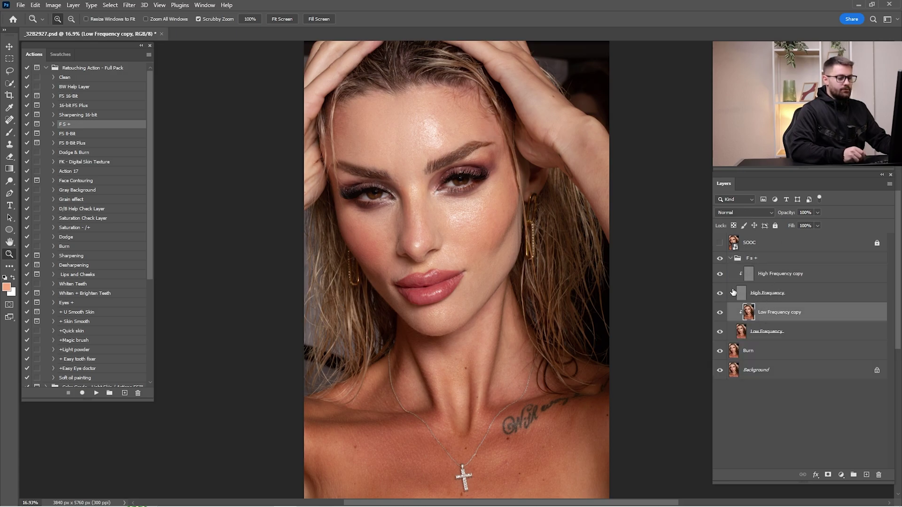
pyautogui.click(720, 293)
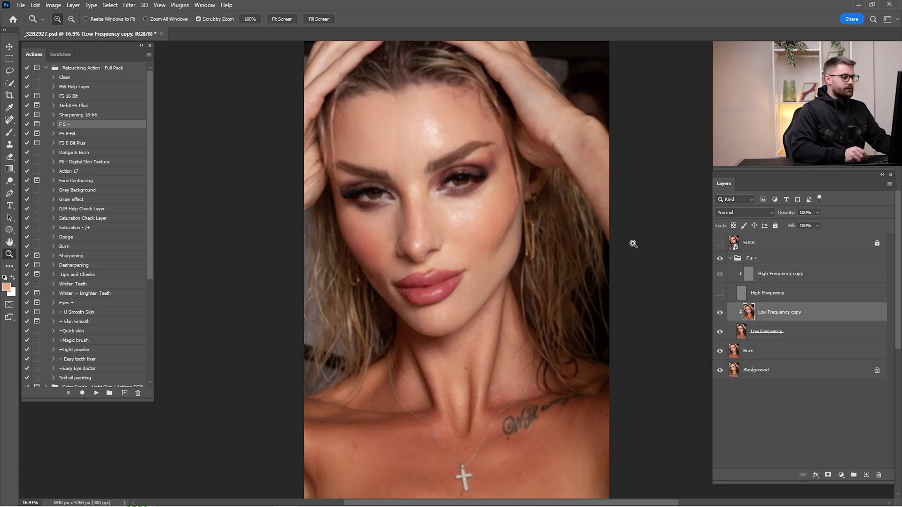
# - Blend the forehead skin tones and highlights with the Mixer Brush at 10% Wet, 45% Load, 45% Mix and 33% Flow
pyautogui.click(12, 135)
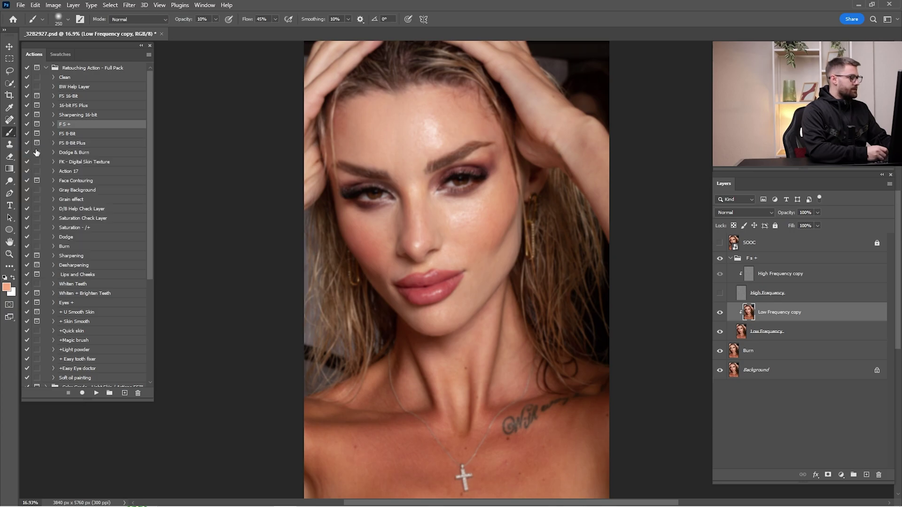
pyautogui.rightClick(12, 135)
pyautogui.click(51, 152)
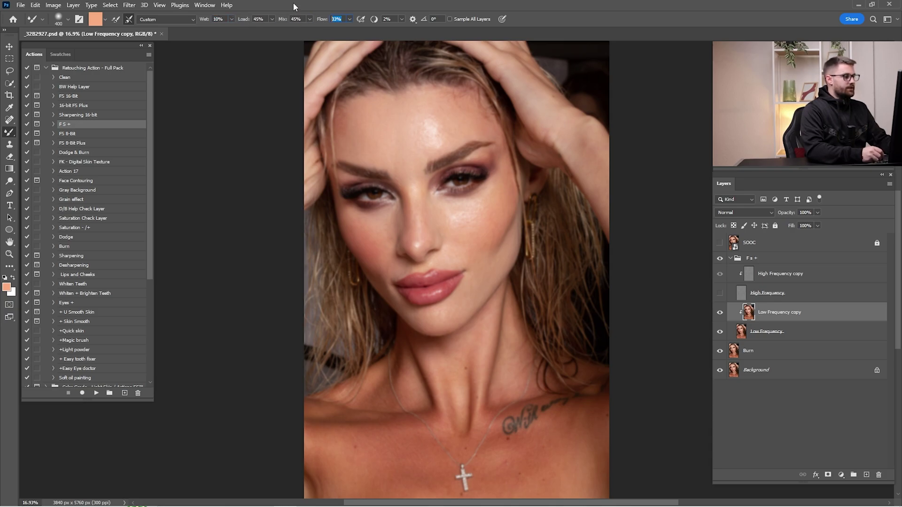
pyautogui.press('z')
pyautogui.moveTo(418, 166)
pyautogui.mouseDown()
pyautogui.moveTo(464, 205)
pyautogui.moveTo(390, 214)
pyautogui.moveTo(391, 206)
pyautogui.moveTo(340, 183)
pyautogui.mouseUp()
pyautogui.press('b')
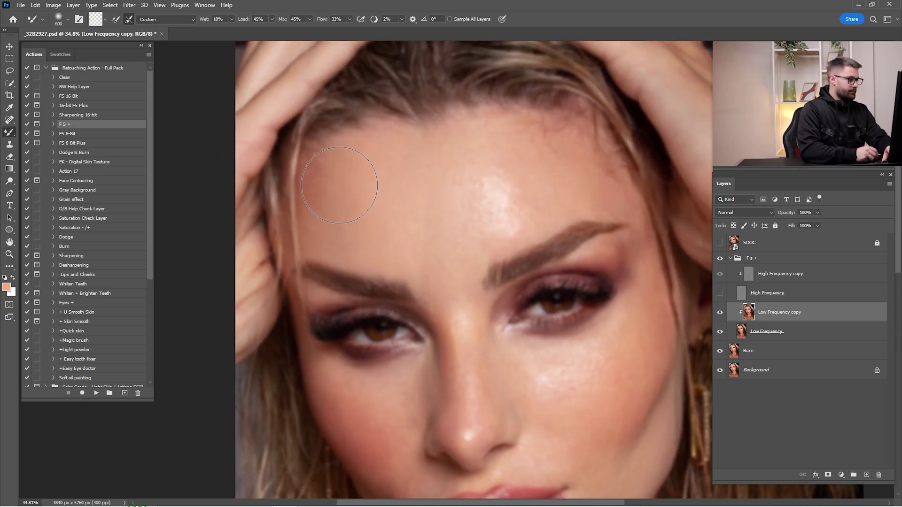
pyautogui.press('[')
pyautogui.moveTo(507, 171)
pyautogui.mouseDown()
pyautogui.moveTo(530, 199)
pyautogui.moveTo(513, 222)
pyautogui.moveTo(556, 197)
pyautogui.moveTo(498, 182)
pyautogui.moveTo(475, 193)
pyautogui.moveTo(471, 228)
pyautogui.moveTo(487, 201)
pyautogui.moveTo(424, 199)
pyautogui.moveTo(437, 244)
pyautogui.moveTo(362, 205)
pyautogui.moveTo(355, 172)
pyautogui.moveTo(476, 155)
pyautogui.moveTo(535, 165)
pyautogui.moveTo(540, 188)
pyautogui.moveTo(508, 222)
pyautogui.mouseUp()
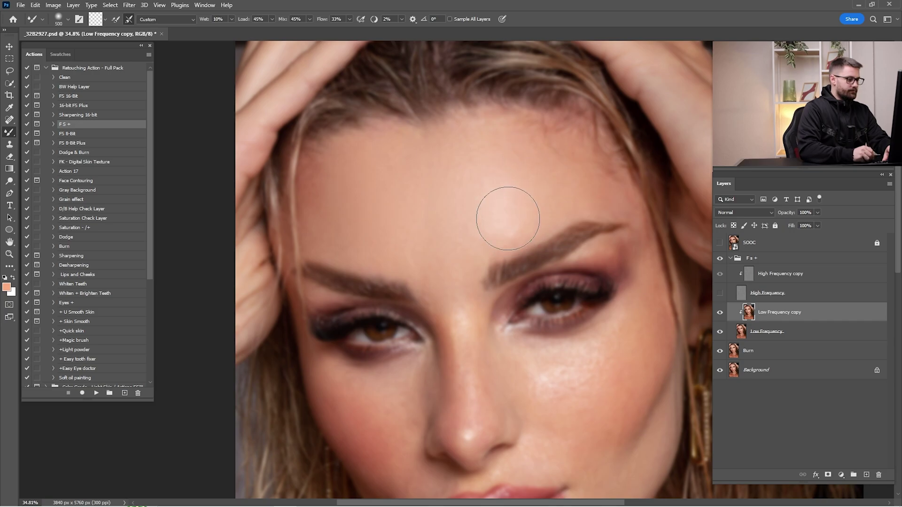
pyautogui.moveTo(538, 161); pyautogui.dragTo(560, 66)
pyautogui.moveTo(529, 292)
pyautogui.mouseDown()
pyautogui.moveTo(560, 312)
pyautogui.moveTo(509, 266)
pyautogui.mouseUp()
pyautogui.press('[')
pyautogui.moveTo(551, 88); pyautogui.dragTo(550, 191)
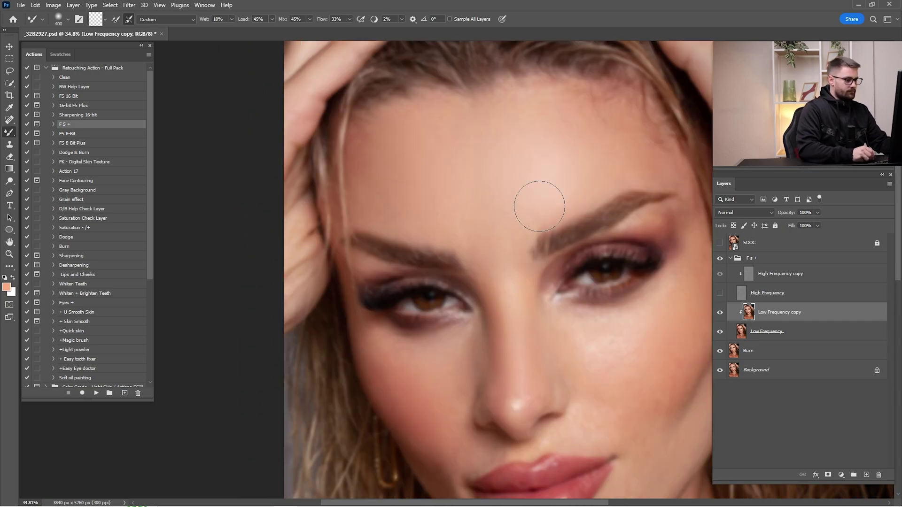
# - Smooth the tonal transitions on the cheeks, around the nose and on the chin with a progressively smaller Mixer Brush
pyautogui.scroll(-3, 550, 192)
pyautogui.hscroll(2, 550, 192)
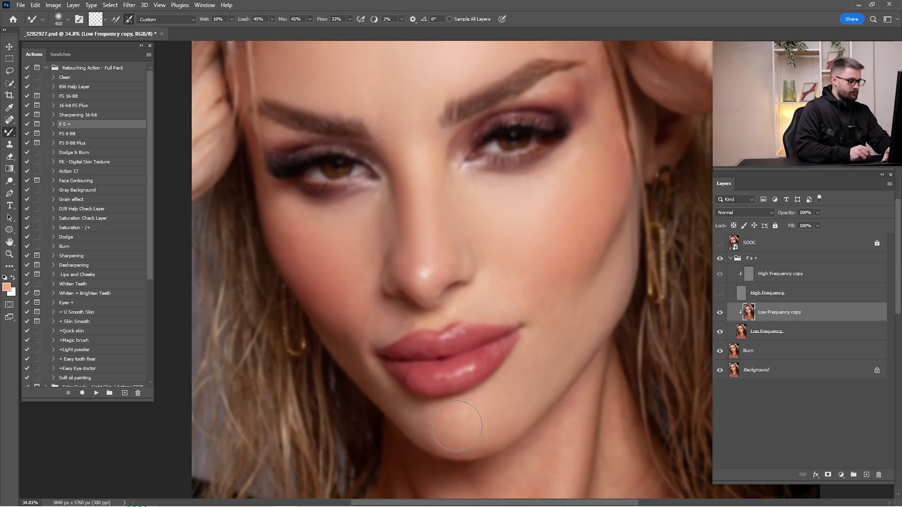
pyautogui.moveTo(596, 222); pyautogui.dragTo(596, 374)
pyautogui.press('[')
pyautogui.press('[')
pyautogui.moveTo(467, 324); pyautogui.dragTo(586, 153)
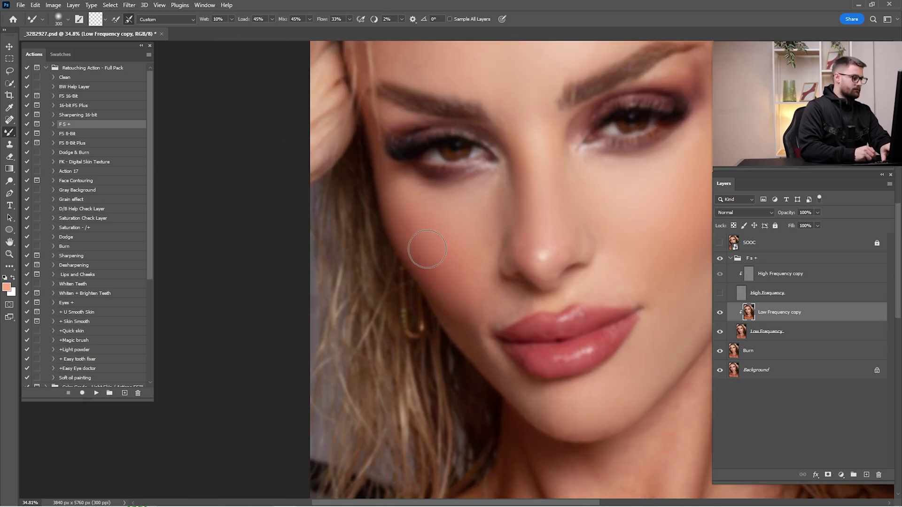
pyautogui.moveTo(569, 287); pyautogui.dragTo(499, 290)
pyautogui.press('[')
pyautogui.press('[')
pyautogui.press('[')
pyautogui.scroll(-5, 543, 394)
pyautogui.scroll(-1, 459, 379)
pyautogui.scroll(5, 538, 276)
pyautogui.scroll(-3, 538, 275)
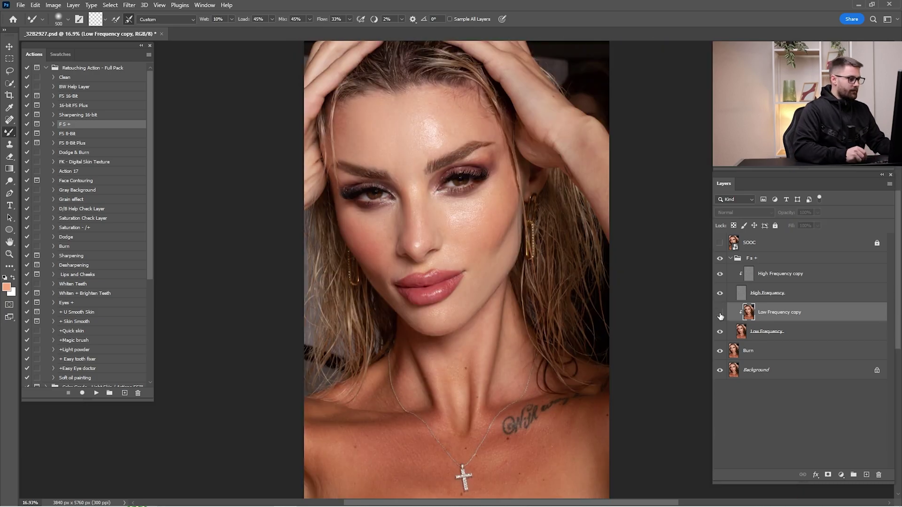
# - Show the High Frequency layer again and compare the portrait with and without the Low Frequency copy layer
pyautogui.click(719, 293)
pyautogui.click(720, 314)
pyautogui.click(720, 312)
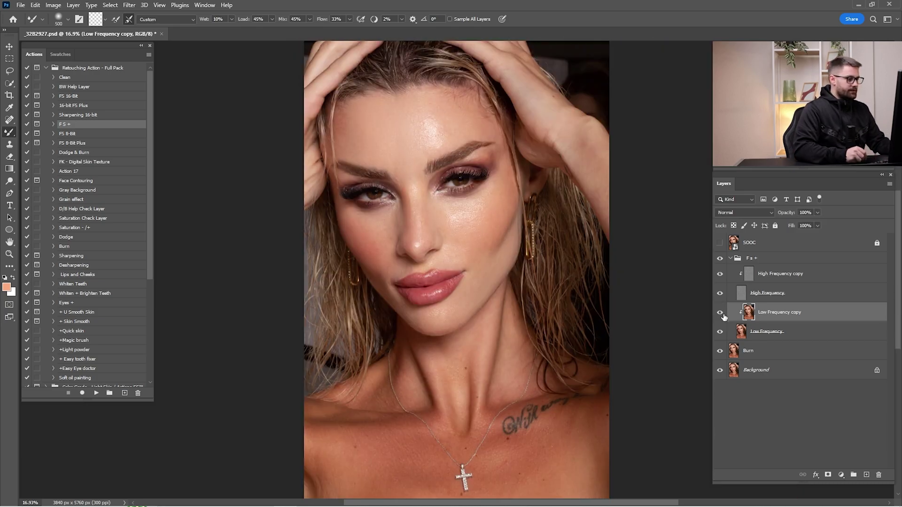
pyautogui.click(719, 314)
pyautogui.click(721, 315)
pyautogui.click(722, 317)
pyautogui.click(722, 317)
pyautogui.click(722, 318)
pyautogui.press('z')
pyautogui.moveTo(447, 193); pyautogui.dragTo(625, 232)
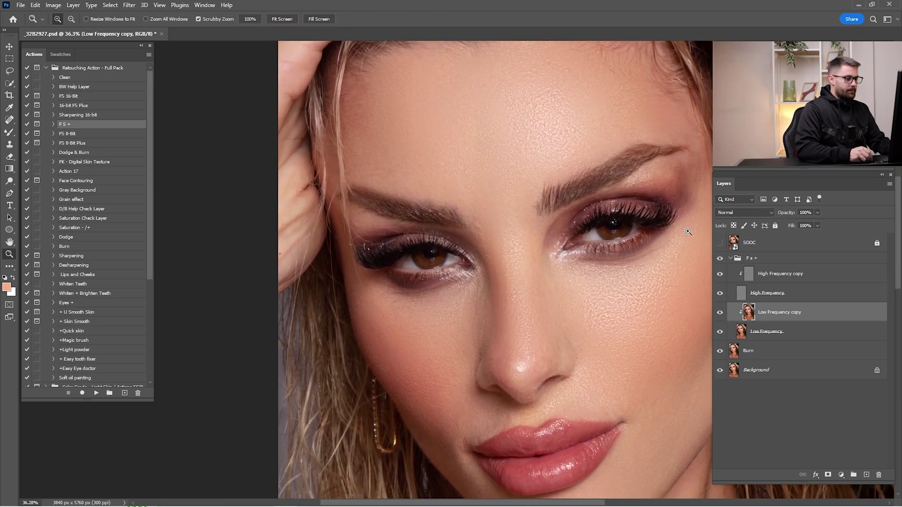
pyautogui.hotkey('ctrl', '0')
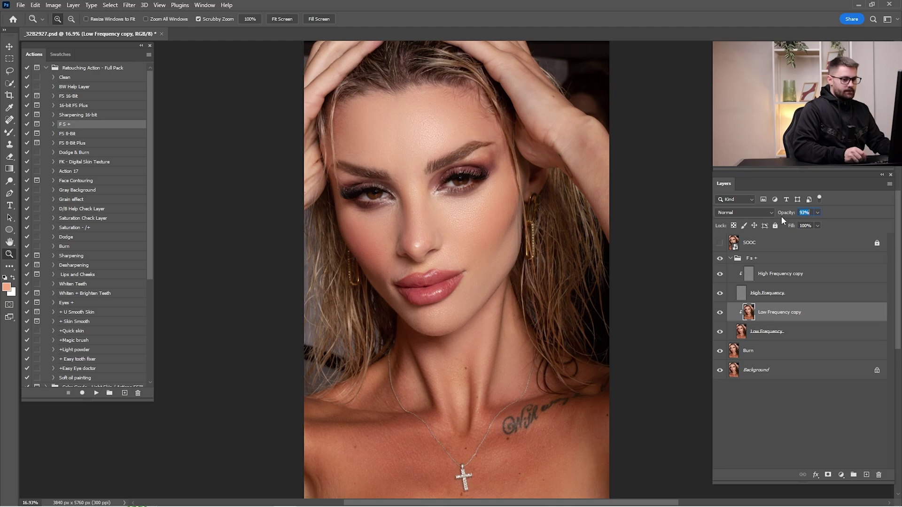
# - Reduce the Low Frequency copy layer's opacity to 71% and compare the portrait with that layer hidden and shown
pyautogui.moveTo(779, 217); pyautogui.dragTo(775, 219)
pyautogui.click(720, 311)
pyautogui.click(720, 312)
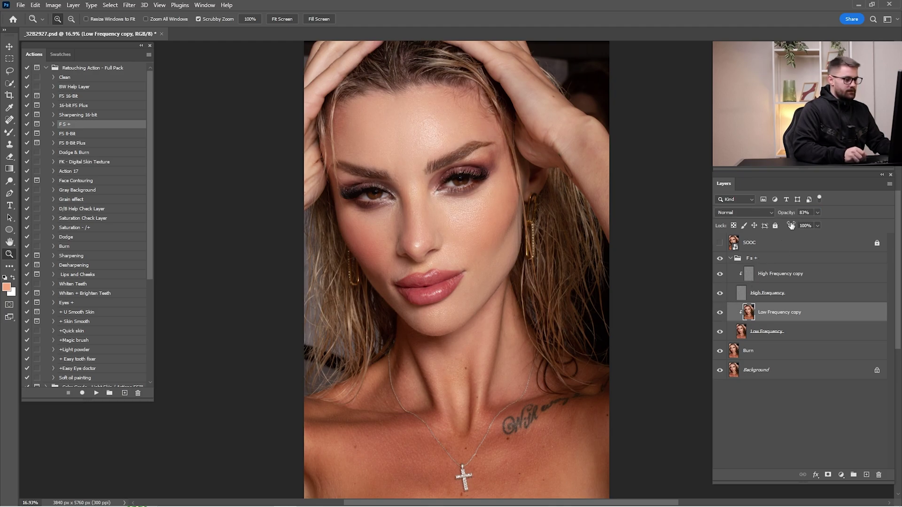
pyautogui.click(720, 311)
pyautogui.click(720, 310)
pyautogui.click(721, 311)
pyautogui.click(721, 310)
pyautogui.click(720, 312)
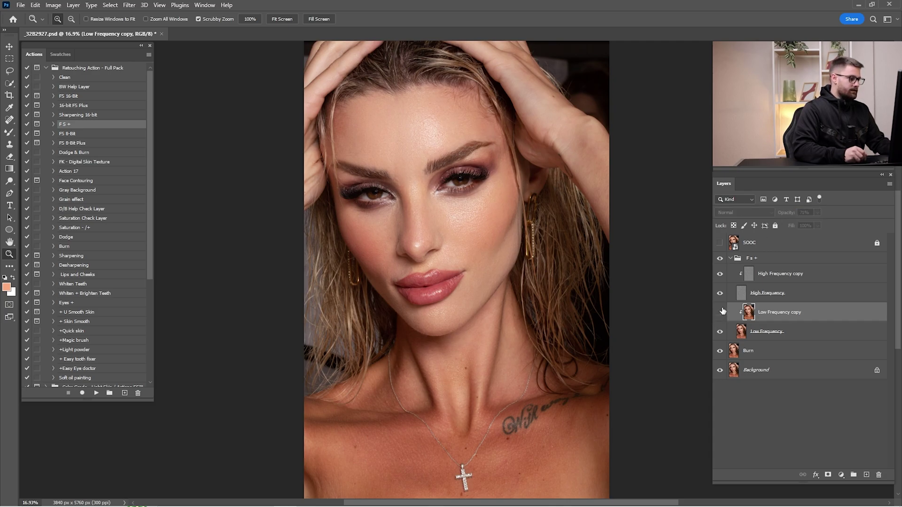
pyautogui.click(721, 312)
pyautogui.click(721, 312)
pyautogui.click(720, 312)
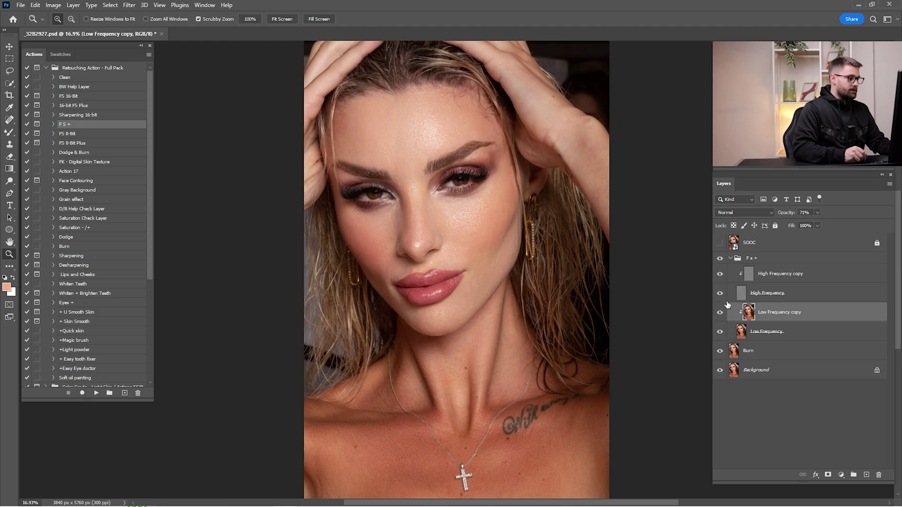
# - Merge the Low Frequency copy layer with the Low Frequency layer
pyautogui.keyDown('shift'); pyautogui.click(781, 333); pyautogui.keyUp('shift')
pyautogui.rightClick(791, 338)
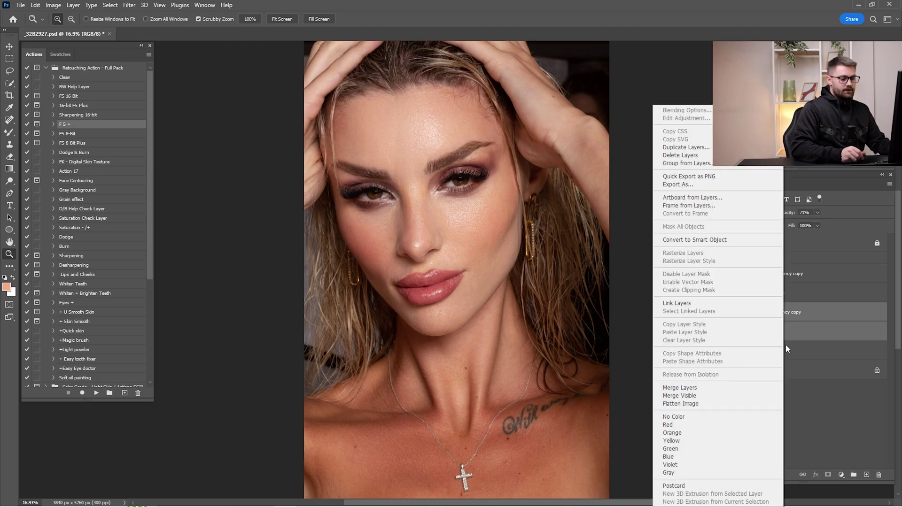
pyautogui.click(690, 390)
# - Duplicate the merged Low Frequency copy layer and clip the duplicate to it
pyautogui.moveTo(794, 313); pyautogui.dragTo(865, 475)
pyautogui.rightClick(786, 312)
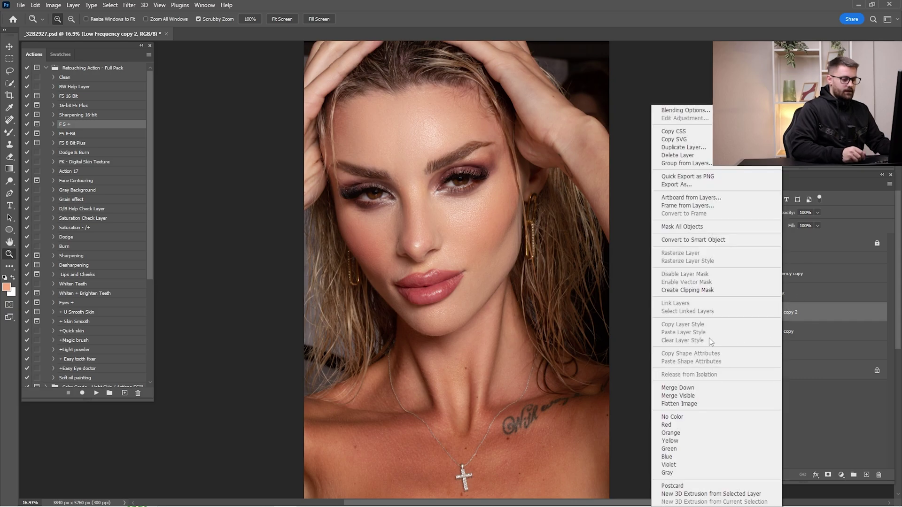
pyautogui.click(713, 293)
# - Brighten the white and iris of the subject's left eye with the Dodge tool at Midtones, 10% exposure and a 90-pixel brush
pyautogui.moveTo(467, 176); pyautogui.dragTo(640, 198)
pyautogui.click(8, 144)
pyautogui.click(10, 182)
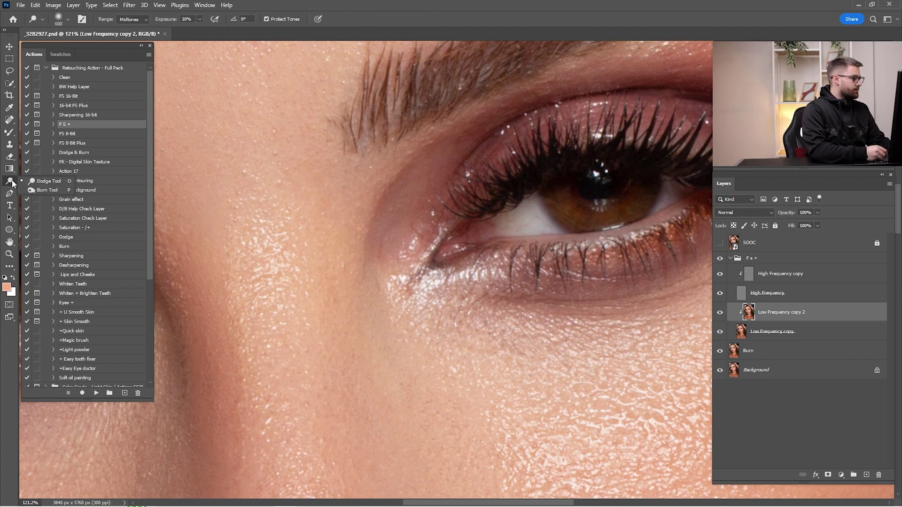
pyautogui.press('[')
pyautogui.press('[')
pyautogui.press('[')
pyautogui.press('[')
pyautogui.press('[')
pyautogui.press('[')
pyautogui.press('[')
pyautogui.press('[')
pyautogui.press('[')
pyautogui.moveTo(527, 213); pyautogui.dragTo(582, 209)
# - Dodge the white and iris of the subject's right eye, then compare the portrait with Low Frequency copy 2 hidden and shown
pyautogui.press('space')
pyautogui.moveTo(515, 193)
pyautogui.mouseDown()
pyautogui.moveTo(803, 169)
pyautogui.moveTo(784, 153)
pyautogui.mouseUp()
pyautogui.moveTo(456, 226)
pyautogui.mouseDown()
pyautogui.moveTo(565, 233)
pyautogui.moveTo(513, 232)
pyautogui.moveTo(534, 223)
pyautogui.moveTo(534, 231)
pyautogui.moveTo(480, 239)
pyautogui.moveTo(604, 229)
pyautogui.mouseUp()
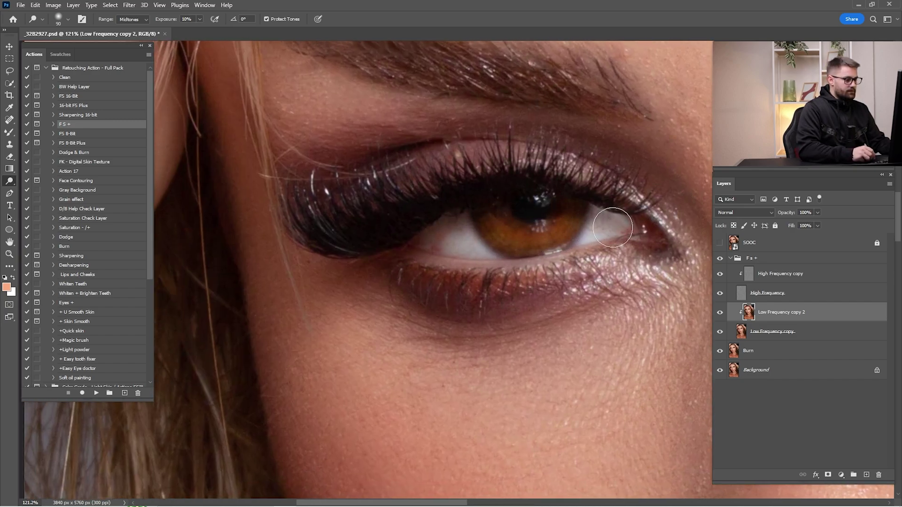
pyautogui.hotkey('ctrl', '0')
pyautogui.click(719, 312)
pyautogui.click(720, 312)
pyautogui.click(719, 312)
pyautogui.click(719, 313)
# - Darken the lashes of the subject's left eye with a 100-pixel Burn tool at Midtones and 10% exposure, and compare before and after
pyautogui.press('z')
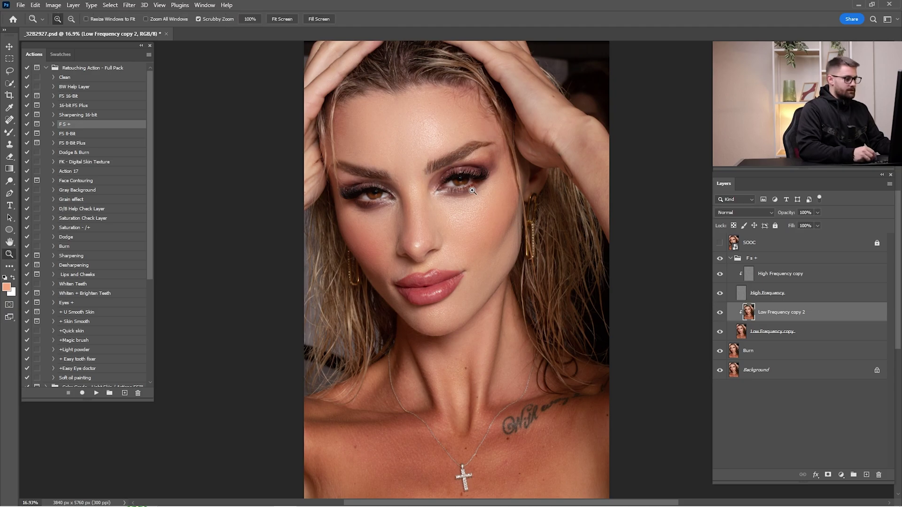
pyautogui.click(465, 180)
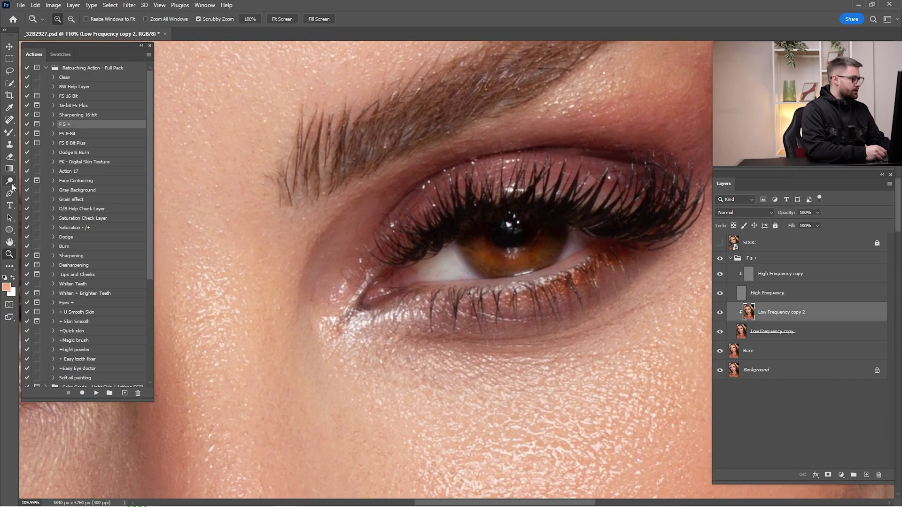
pyautogui.click(11, 183)
pyautogui.click(127, 20)
pyautogui.click(133, 32)
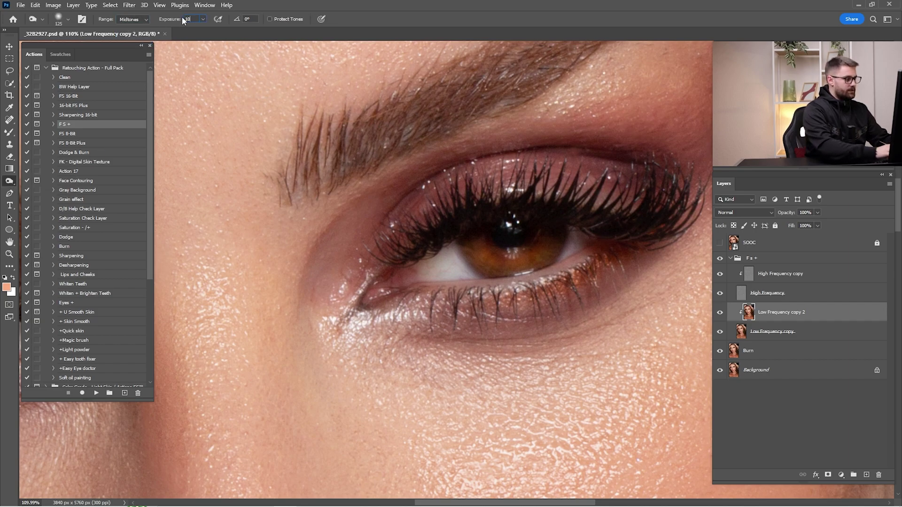
pyautogui.press('[')
pyautogui.press('[')
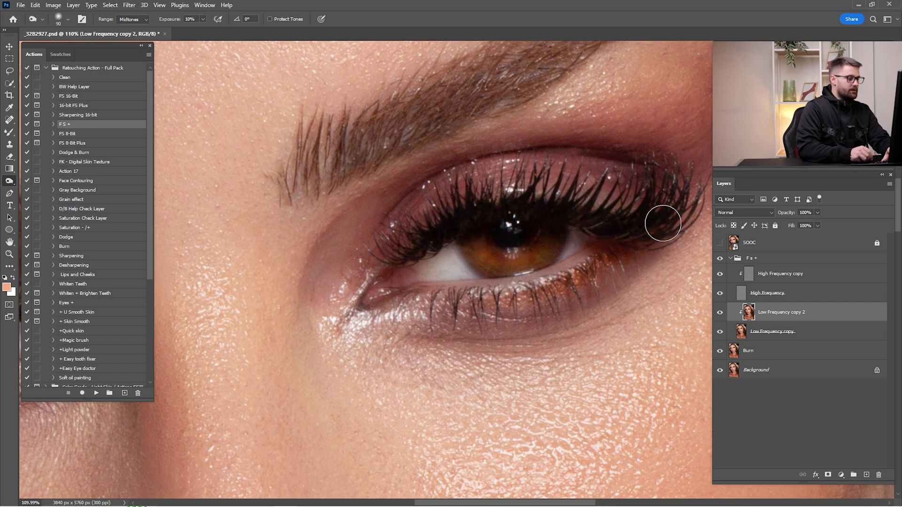
pyautogui.press(']')
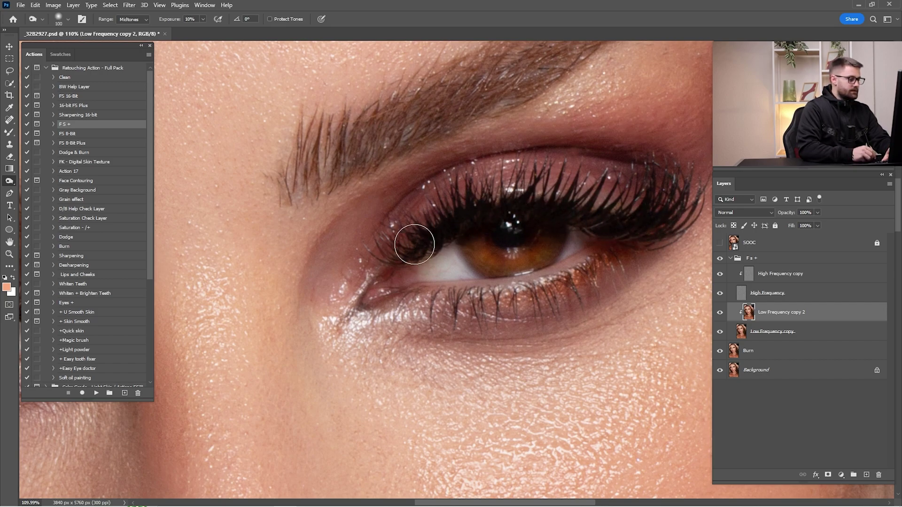
pyautogui.click(720, 312)
pyautogui.click(724, 313)
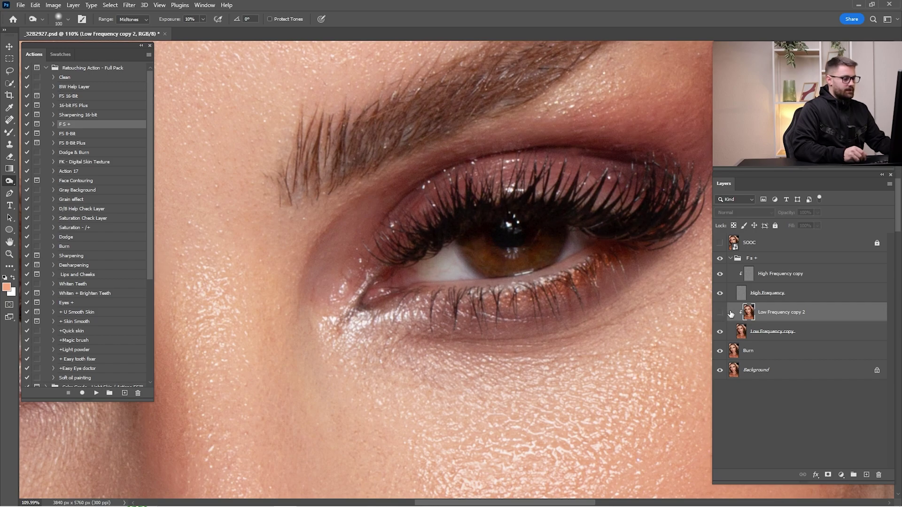
pyautogui.click(720, 312)
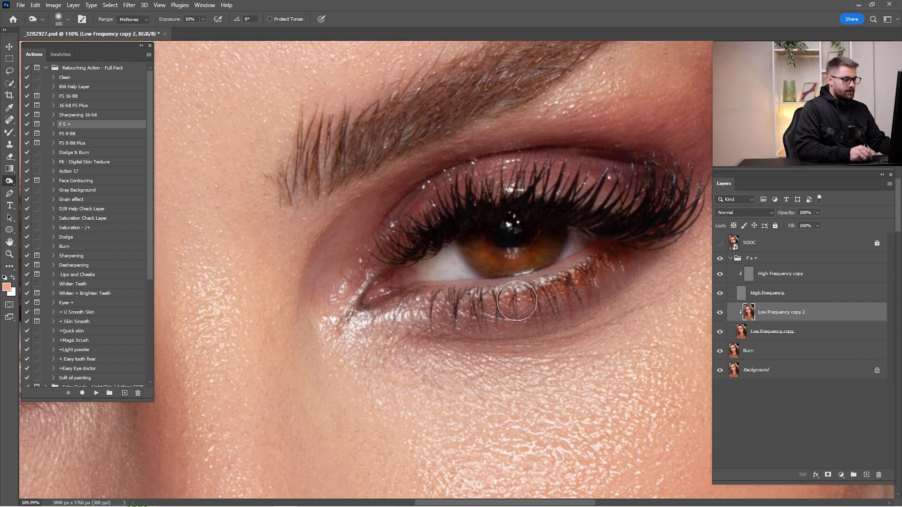
# - Continue burning around the eyes, then compare the whole portrait with the F s + group hidden and shown
pyautogui.moveTo(549, 220); pyautogui.dragTo(701, 174)
pyautogui.moveTo(555, 201)
pyautogui.mouseDown()
pyautogui.moveTo(518, 189)
pyautogui.moveTo(461, 207)
pyautogui.mouseUp()
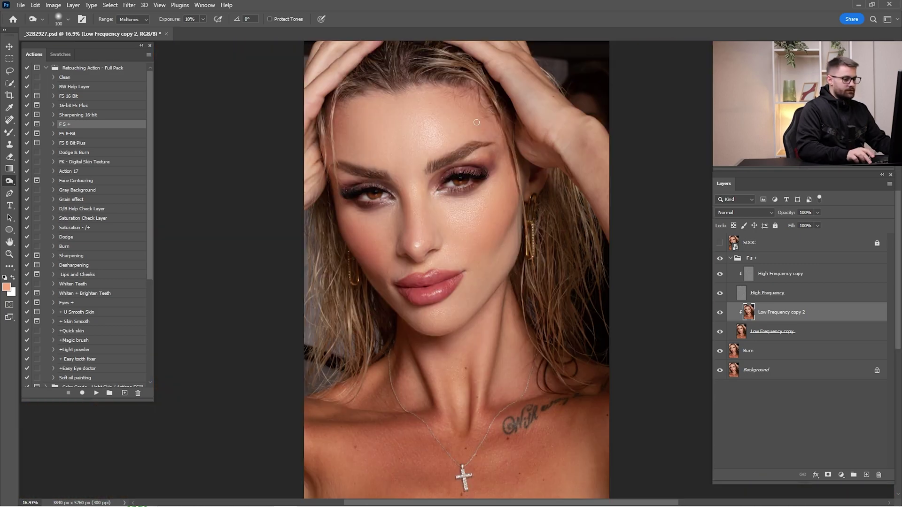
pyautogui.hotkey('ctrl', '0')
pyautogui.click(720, 259)
pyautogui.click(720, 259)
pyautogui.click(721, 259)
pyautogui.click(721, 259)
pyautogui.click(720, 259)
pyautogui.click(721, 259)
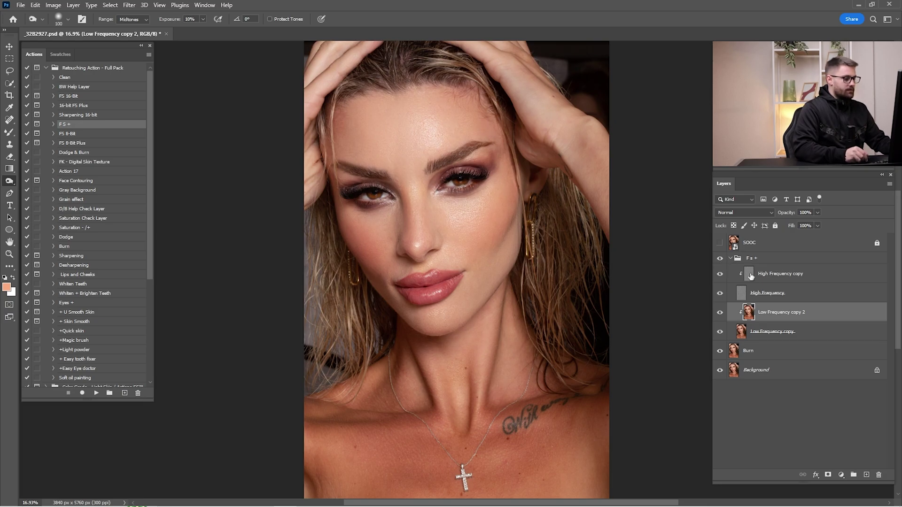
# - Set the Low Frequency copy 2 layer's opacity to 75%
pyautogui.doubleClick(811, 212)
pyautogui.write('75')
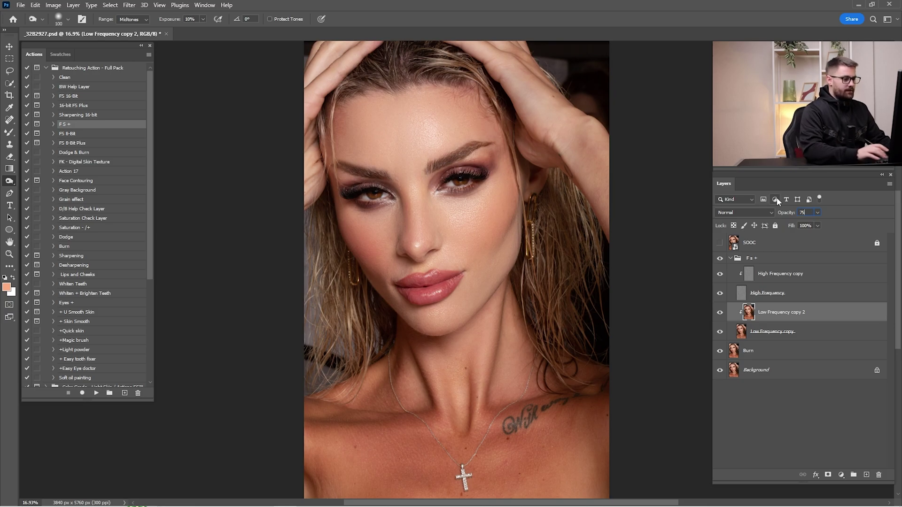
pyautogui.press('Return')
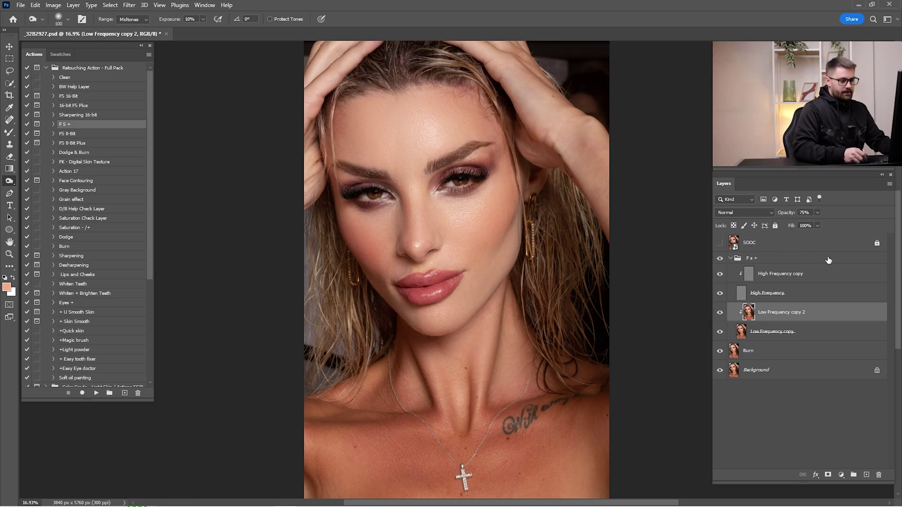
# - On the High Frequency copy layer, clone away the veins in the outer white of the subject's right eye with a 15-pixel Clone Stamp
pyautogui.press('z')
pyautogui.click(493, 203)
pyautogui.moveTo(493, 203); pyautogui.dragTo(788, 274)
pyautogui.click(788, 273)
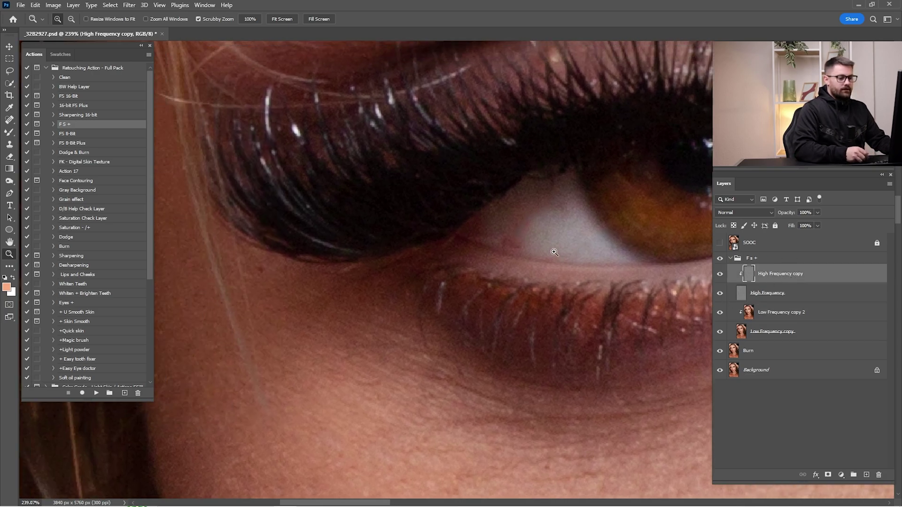
pyautogui.scroll(1, 550, 230)
pyautogui.press('s')
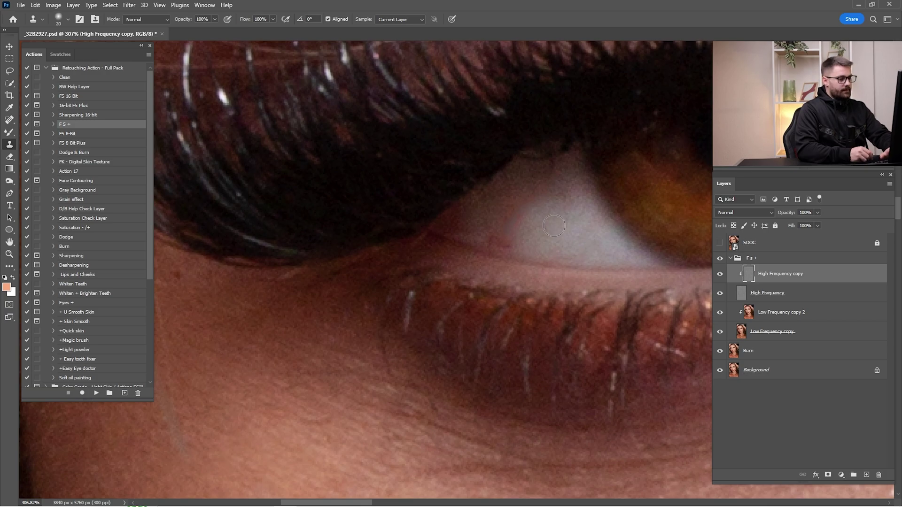
pyautogui.moveTo(524, 206)
pyautogui.mouseDown()
pyautogui.moveTo(544, 219)
pyautogui.moveTo(521, 235)
pyautogui.mouseUp()
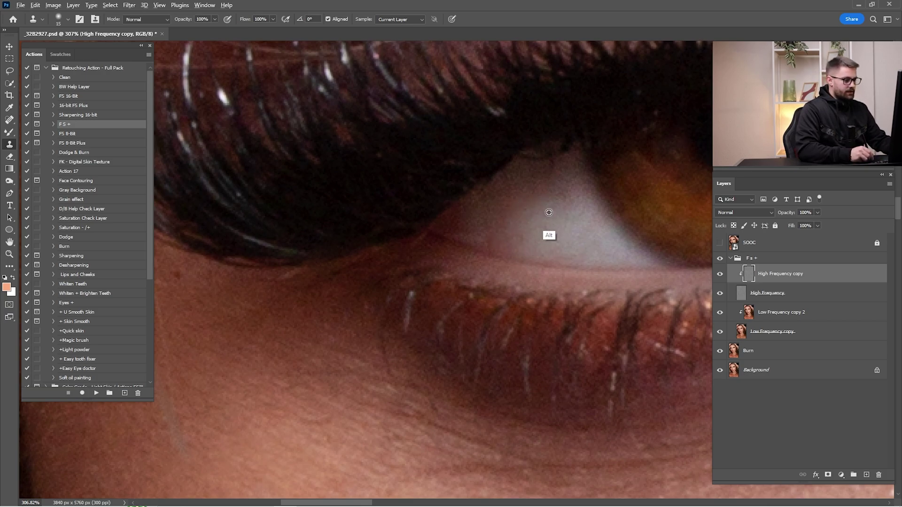
# - Clone away the red veins in the inner white of the subject's right eye on the High Frequency copy layer
pyautogui.hscroll(5, 608, 202)
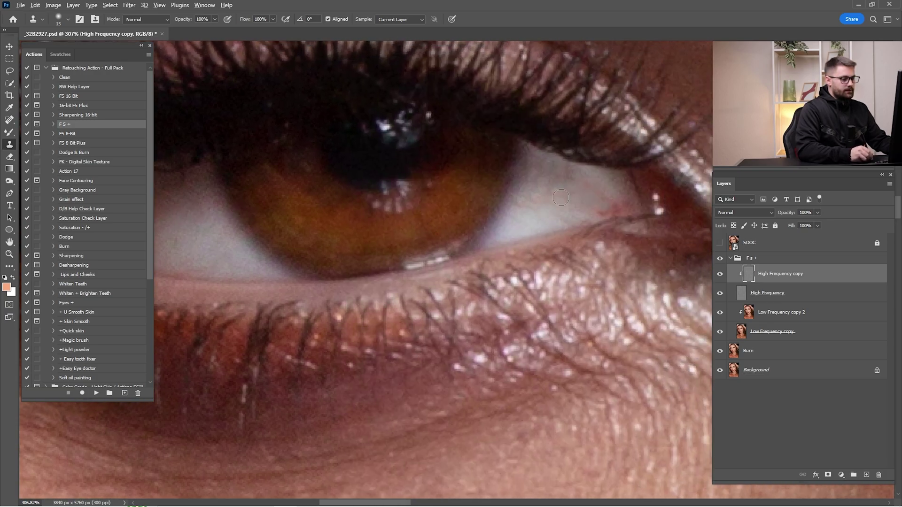
pyautogui.moveTo(589, 195); pyautogui.dragTo(581, 202)
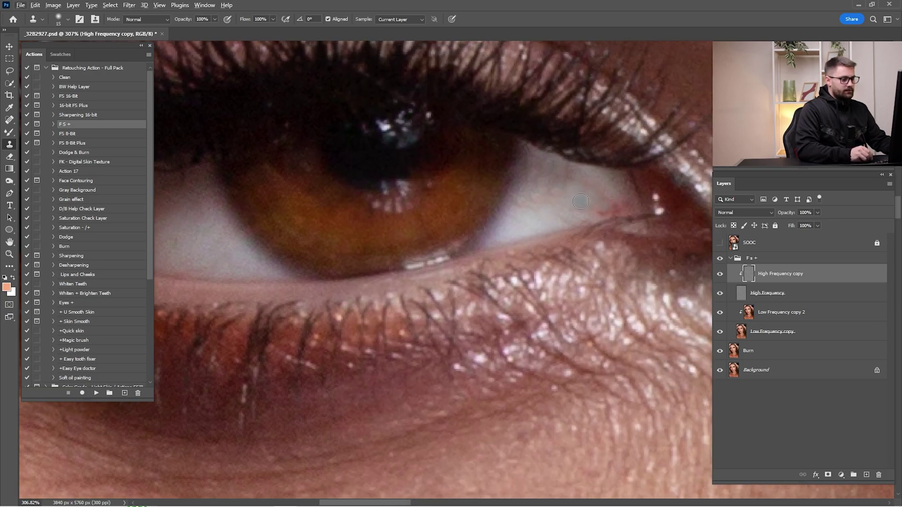
pyautogui.keyDown('alt'); pyautogui.click(559, 182); pyautogui.keyUp('alt')
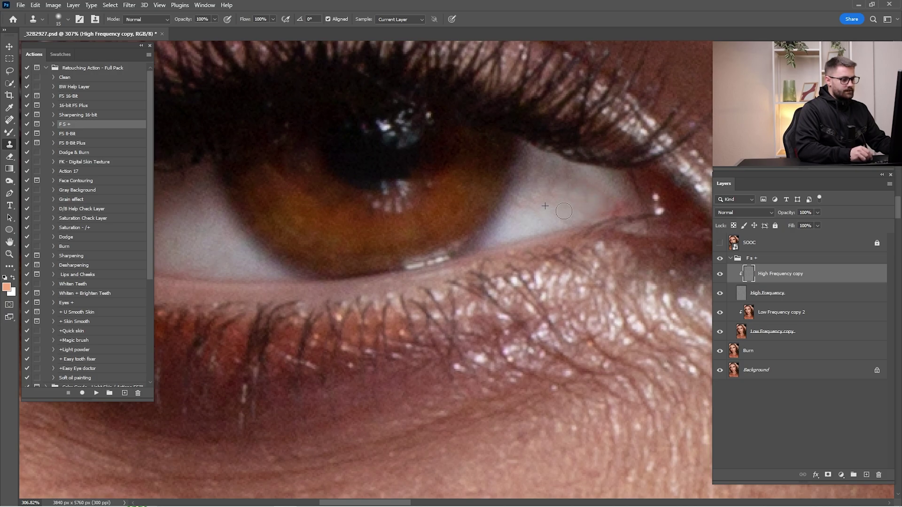
# - Clone away the veins in the inner white of the subject's left eye with the 15-pixel Clone Stamp
pyautogui.scroll(-8, 594, 198)
pyautogui.hscroll(5, 595, 197)
pyautogui.moveTo(486, 196); pyautogui.dragTo(540, 202)
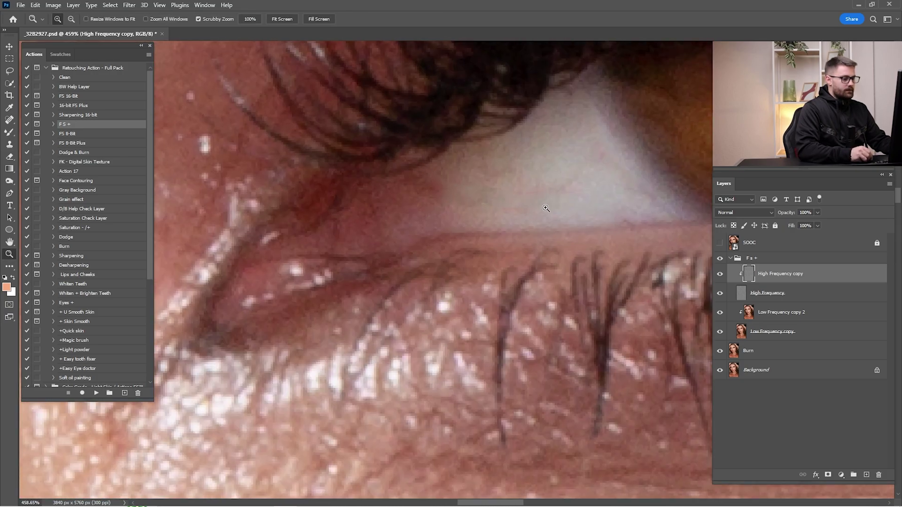
pyautogui.scroll(-3, 553, 169)
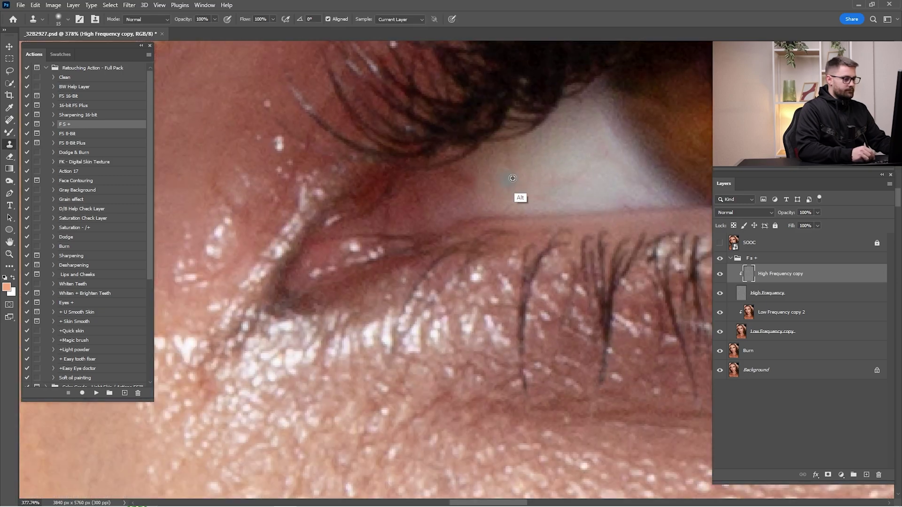
pyautogui.press('z')
pyautogui.hotkey('ctrl', '0')
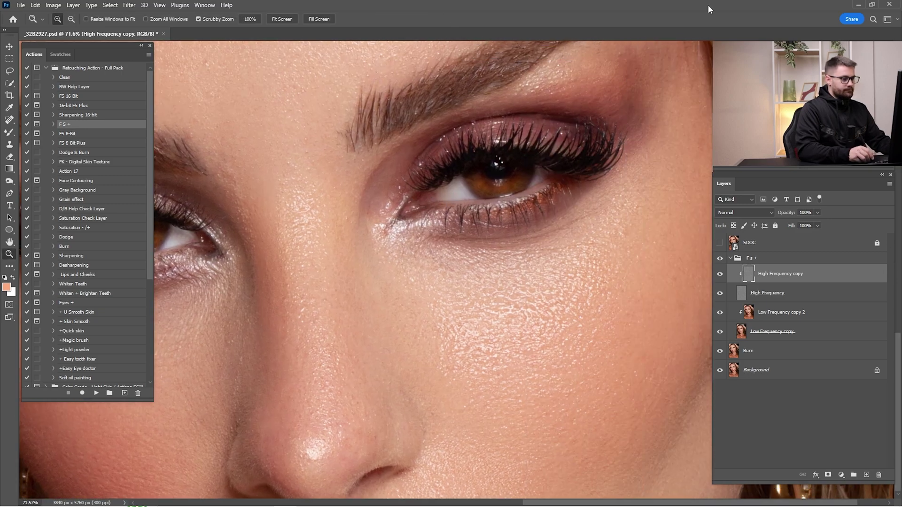
# - Compare the portrait with the F s + group hidden and shown
pyautogui.click(719, 258)
pyautogui.click(719, 259)
pyautogui.click(720, 259)
pyautogui.click(720, 260)
pyautogui.click(721, 259)
pyautogui.click(720, 258)
pyautogui.hscroll(-3, 605, 265)
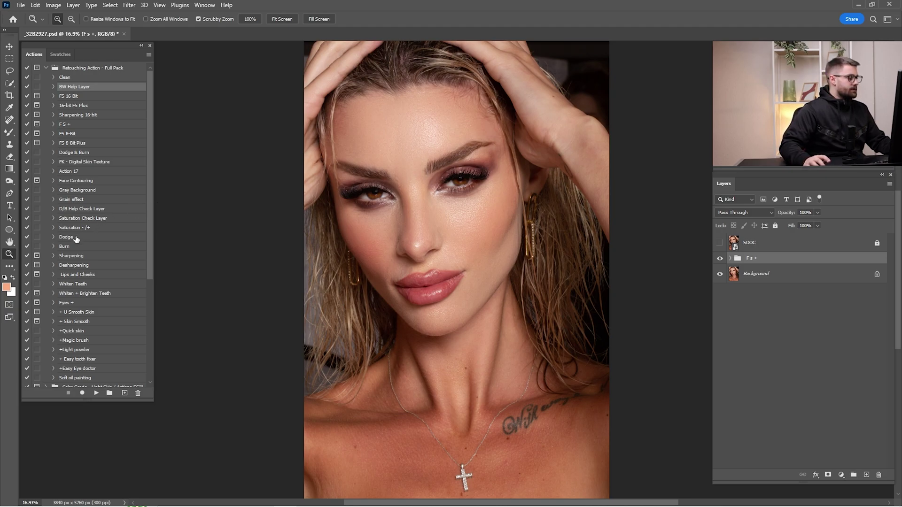
# - Run the Dodge, Burn and BW Help Layer actions to add their groups above the F s + group
pyautogui.click(76, 238)
pyautogui.click(96, 392)
pyautogui.click(71, 247)
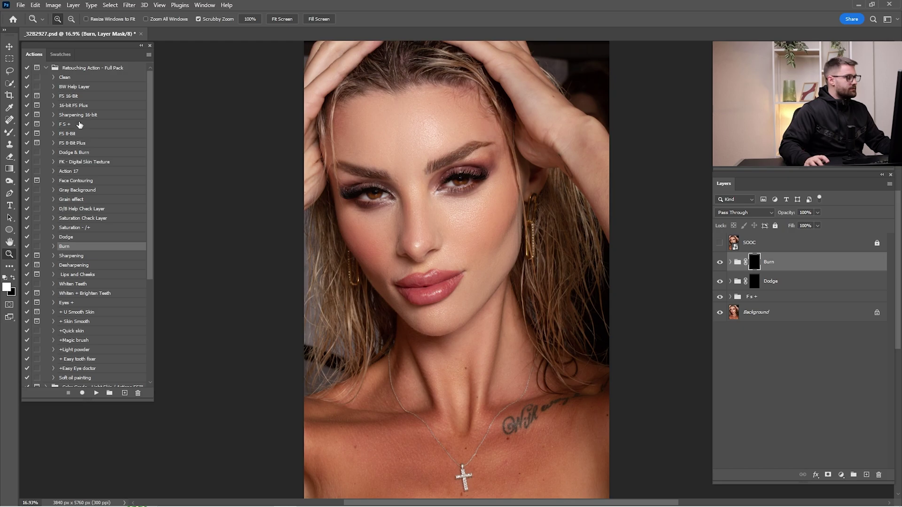
pyautogui.click(71, 87)
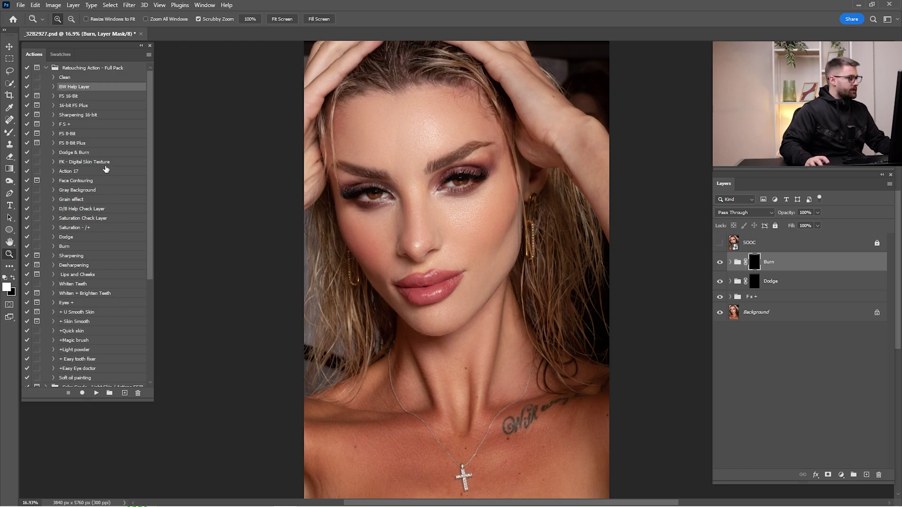
# - On the Dodge group's mask, brighten the forehead and below the subject's left eye with a white 700-pixel brush at 10% opacity and 100% flow
pyautogui.click(754, 294)
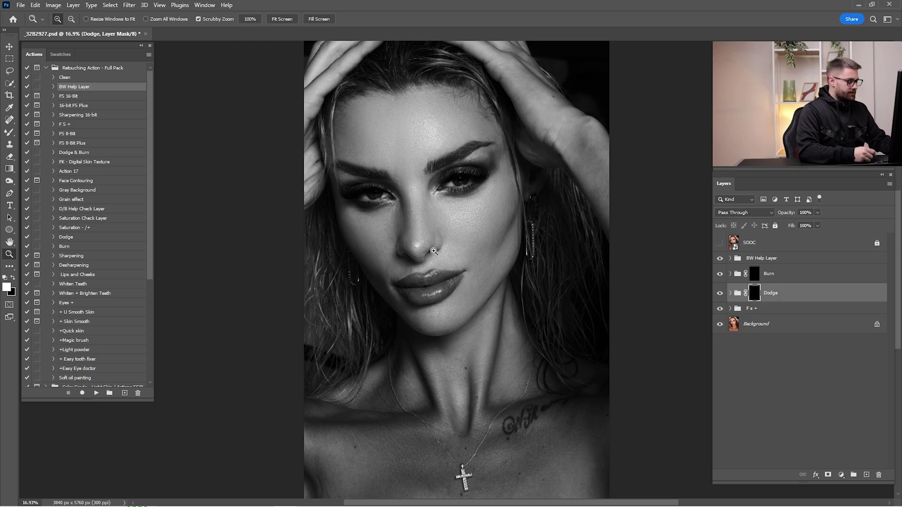
pyautogui.press('b')
pyautogui.press('[')
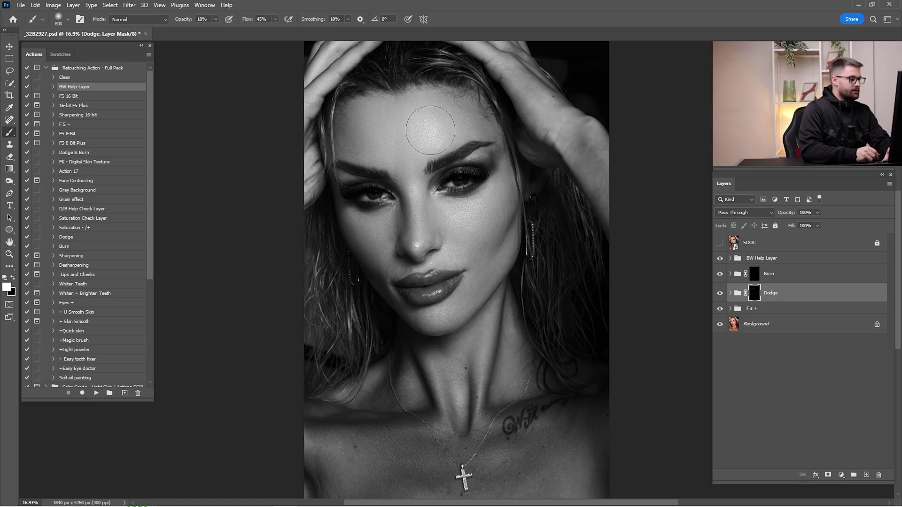
pyautogui.press('[')
pyautogui.moveTo(249, 20); pyautogui.dragTo(308, 21)
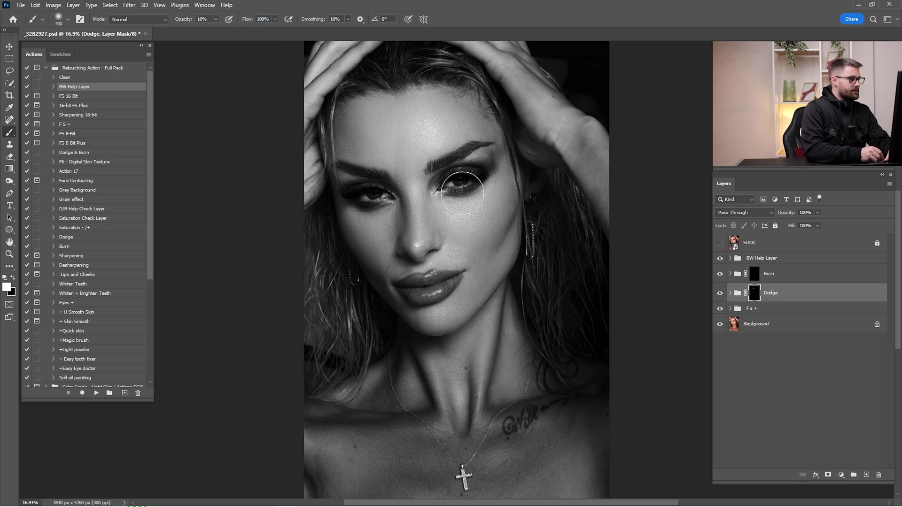
pyautogui.moveTo(457, 207); pyautogui.dragTo(458, 213)
pyautogui.press(']')
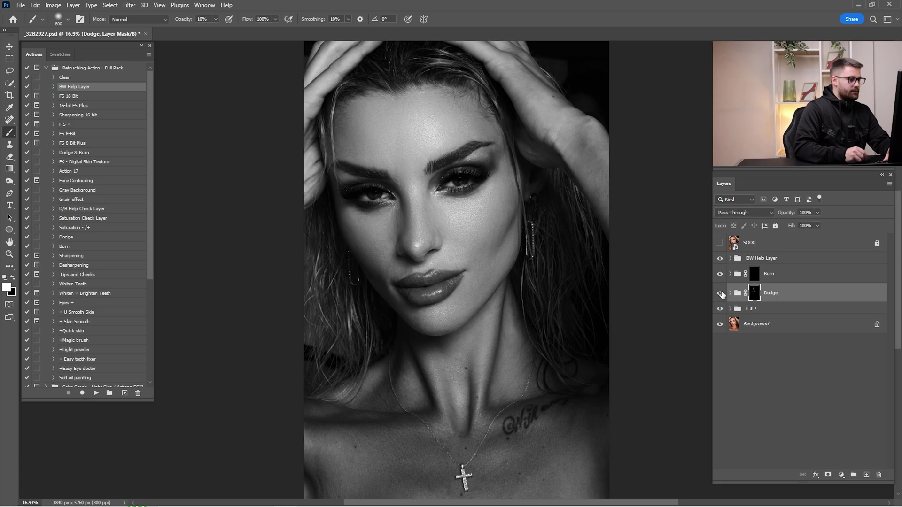
# - Continue dodging the smaller facial highlights and the cheek below the subject's right eye with a reduced brush of up to 600 pixels
pyautogui.press('[')
pyautogui.press('[')
pyautogui.press('[')
pyautogui.press('[')
pyautogui.press('[')
pyautogui.press('[')
pyautogui.press('[')
pyautogui.press('[')
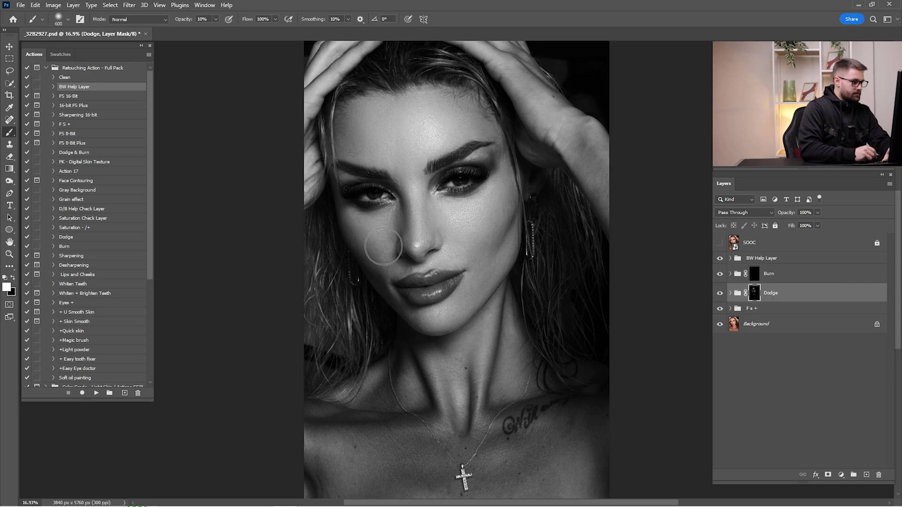
pyautogui.press(']')
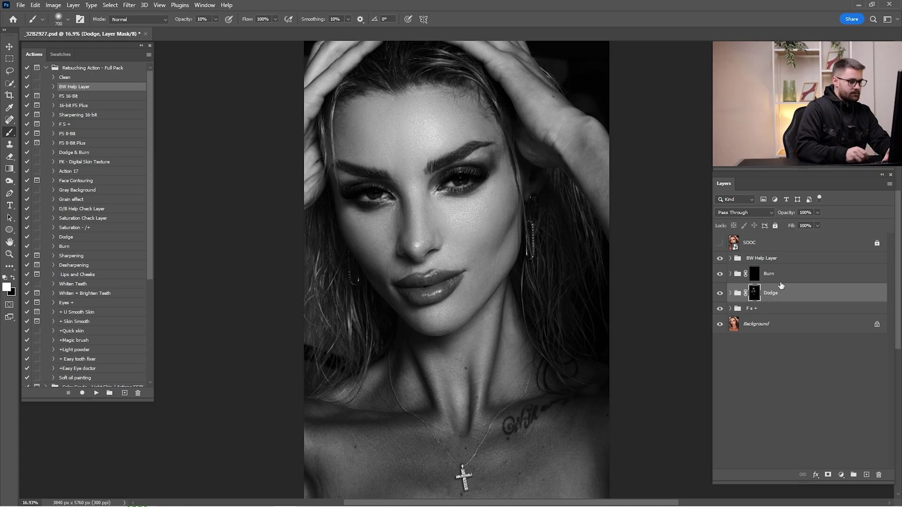
# - On the Burn group's mask, darken the hairline, temples and outer cheeks with a white brush of 700 down to 500 pixels
pyautogui.click(755, 274)
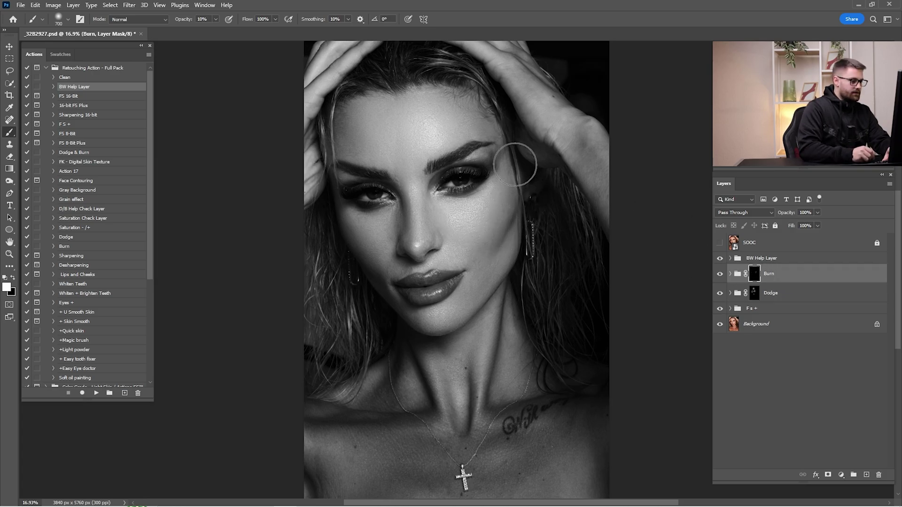
pyautogui.moveTo(478, 93)
pyautogui.mouseDown()
pyautogui.moveTo(411, 76)
pyautogui.moveTo(362, 82)
pyautogui.moveTo(336, 102)
pyautogui.moveTo(325, 160)
pyautogui.moveTo(349, 231)
pyautogui.mouseUp()
pyautogui.press('[')
pyautogui.moveTo(367, 267)
pyautogui.mouseDown()
pyautogui.moveTo(333, 203)
pyautogui.moveTo(340, 102)
pyautogui.moveTo(457, 81)
pyautogui.moveTo(441, 133)
pyautogui.moveTo(440, 102)
pyautogui.moveTo(425, 86)
pyautogui.moveTo(378, 91)
pyautogui.moveTo(337, 129)
pyautogui.moveTo(342, 136)
pyautogui.moveTo(413, 74)
pyautogui.moveTo(458, 156)
pyautogui.mouseUp()
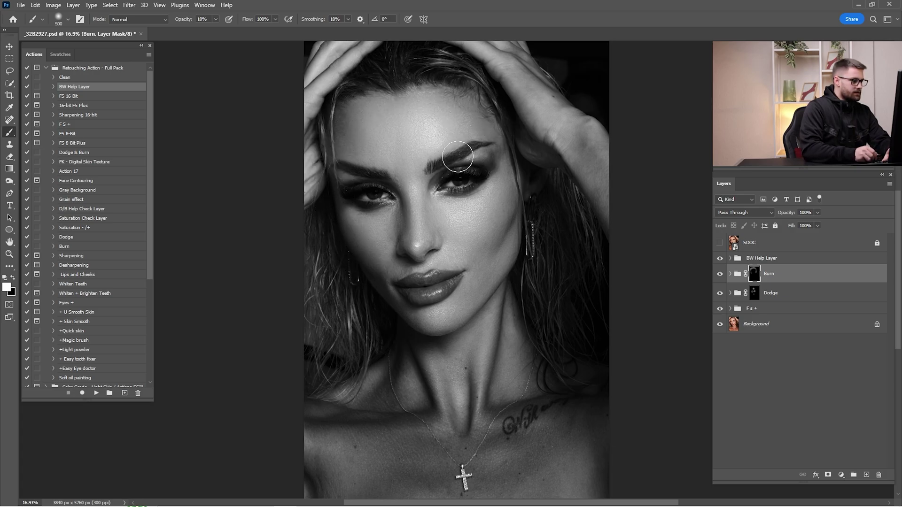
# - Hide the black-and-white help group, compare the colour portrait before and after, and show the help group again
pyautogui.click(720, 259)
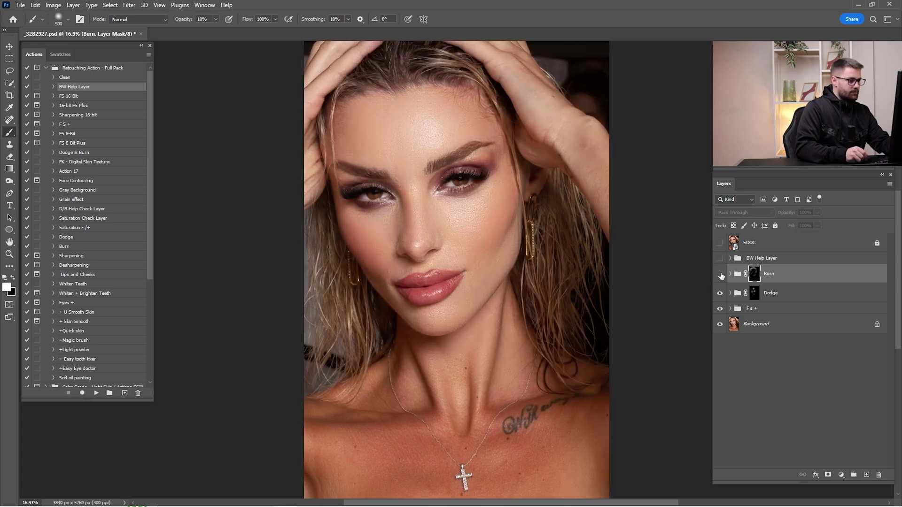
pyautogui.click(720, 244)
pyautogui.click(720, 245)
pyautogui.click(720, 246)
pyautogui.click(720, 243)
pyautogui.click(720, 259)
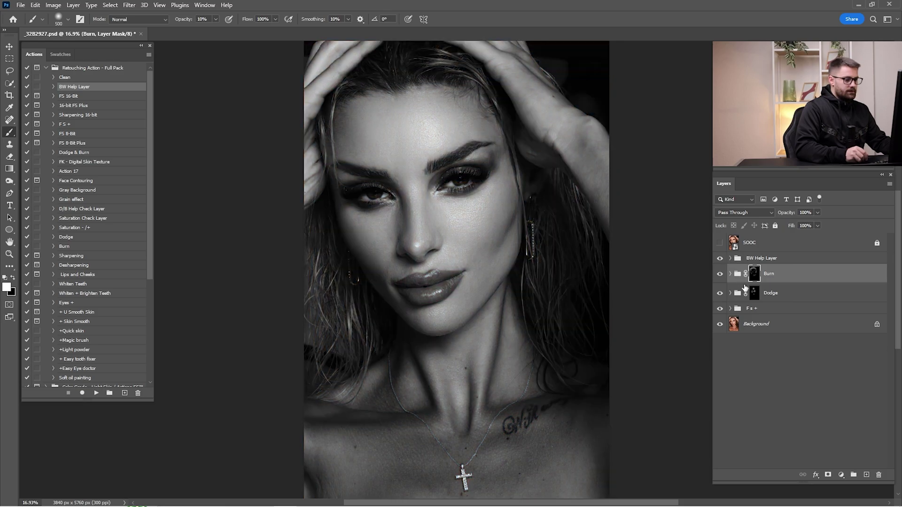
# - On the Dodge group's mask, strengthen the highlight on the cheek below the subject's left eye with a 500-pixel brush
pyautogui.click(747, 292)
pyautogui.press('z')
pyautogui.click(501, 238)
pyautogui.press('b')
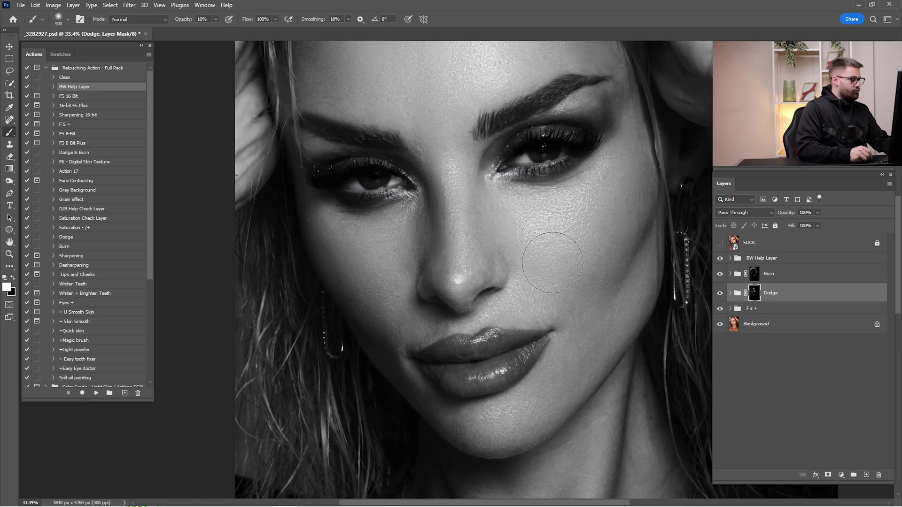
pyautogui.press(']')
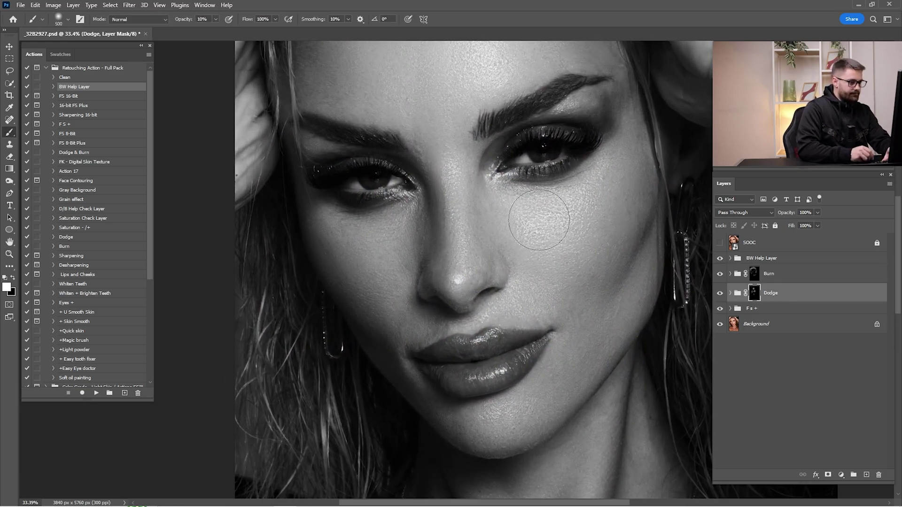
pyautogui.press('[')
pyautogui.press(']')
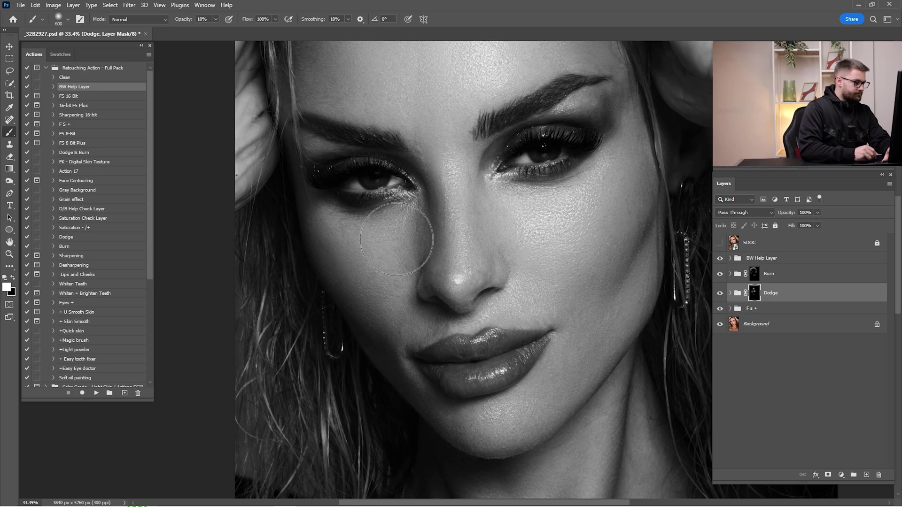
# - Dodge the cheek below the subject's right eye and the centre of the forehead, using brush sizes between 400 and 600 pixels
pyautogui.moveTo(372, 170); pyautogui.dragTo(398, 254)
pyautogui.press('[')
pyautogui.press('[')
pyautogui.press('[')
pyautogui.press(']')
pyautogui.press(']')
pyautogui.press('[')
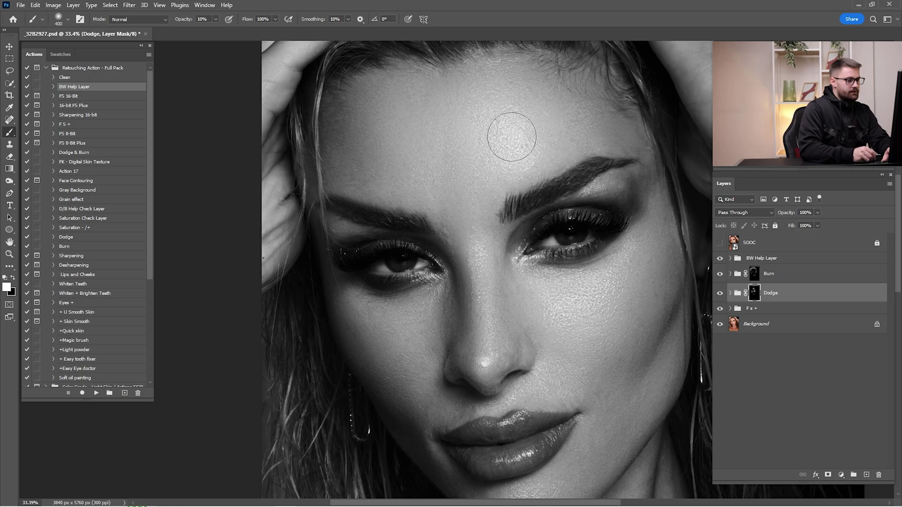
pyautogui.press(']')
# - Build up the remaining facial highlights on the Dodge mask, including the forehead and both cheeks, with a 400- to 600-pixel brush
pyautogui.press('space')
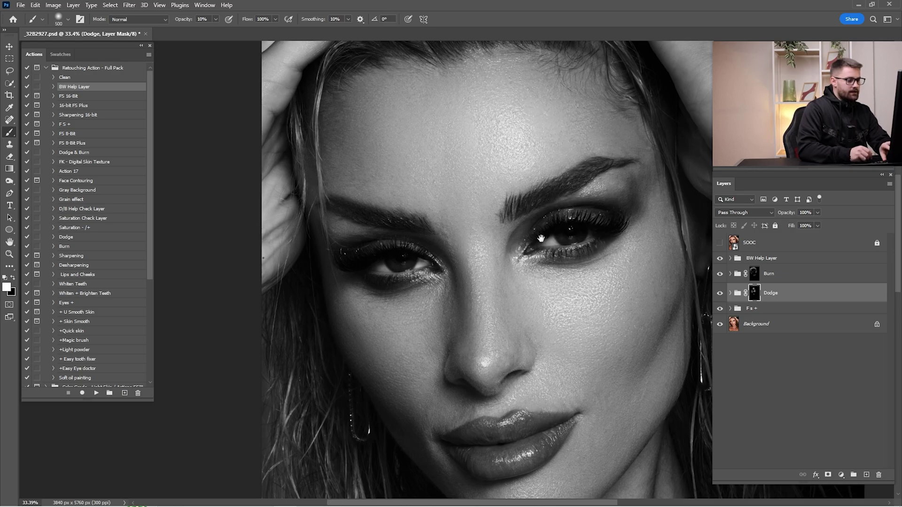
pyautogui.moveTo(528, 273); pyautogui.dragTo(566, 165)
pyautogui.press('[')
pyautogui.press('[')
pyautogui.press('[')
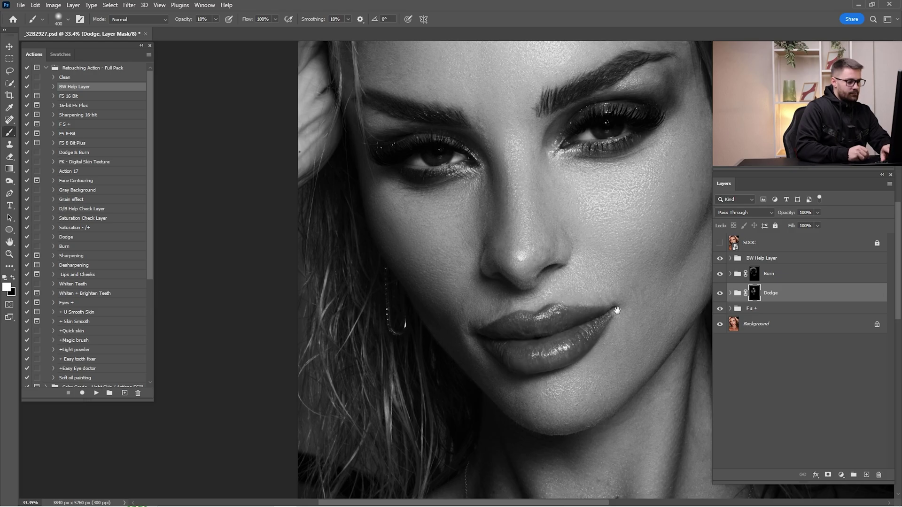
pyautogui.moveTo(624, 228); pyautogui.dragTo(578, 318)
pyautogui.press(']')
pyautogui.moveTo(492, 115); pyautogui.dragTo(530, 200)
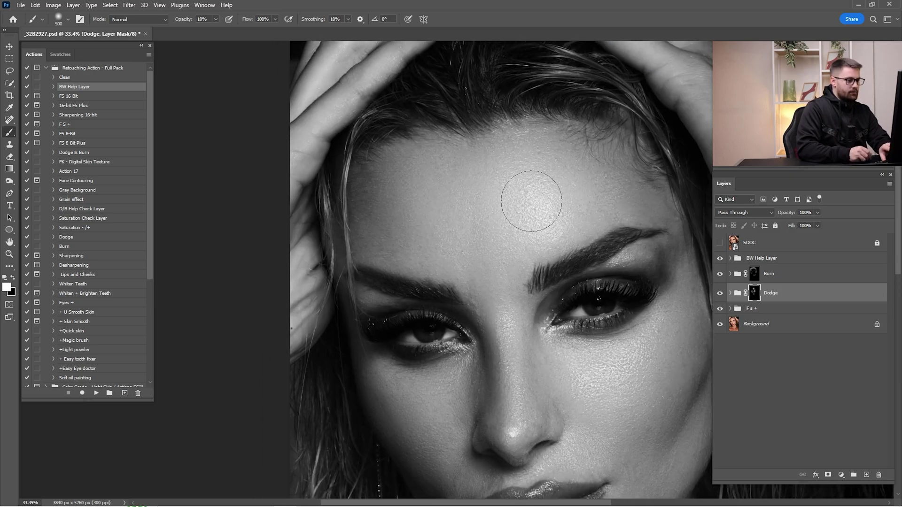
pyautogui.moveTo(461, 399); pyautogui.dragTo(489, 261)
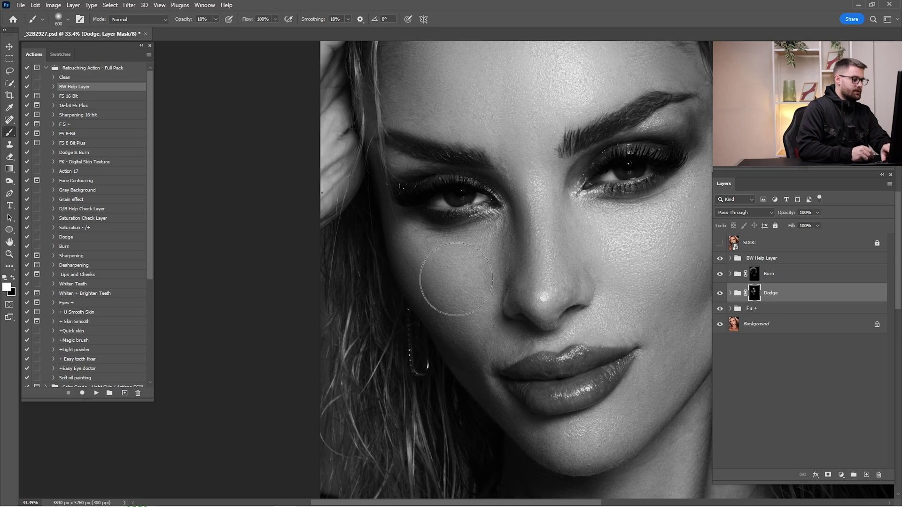
pyautogui.moveTo(638, 248); pyautogui.dragTo(544, 295)
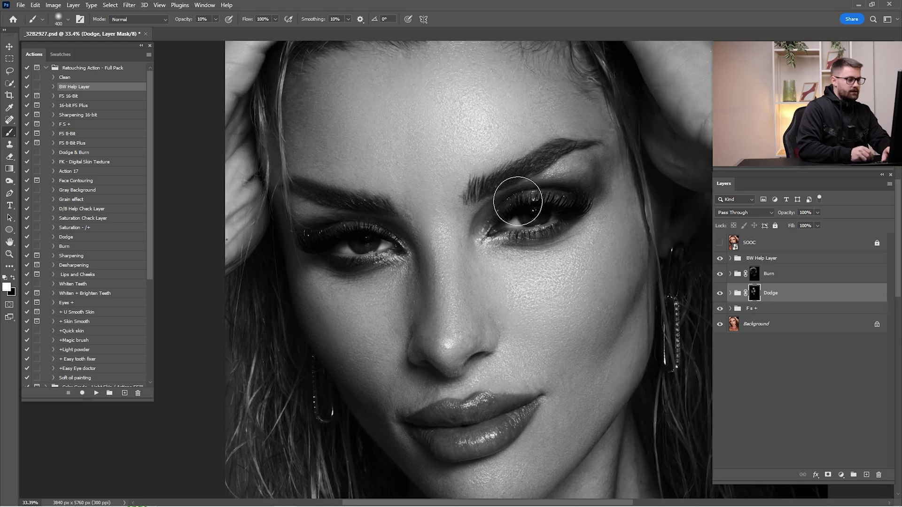
# - Hide the BW Help Layer group and compare the whole portrait with the Dodge group hidden and shown
pyautogui.hotkey('ctrl', '0')
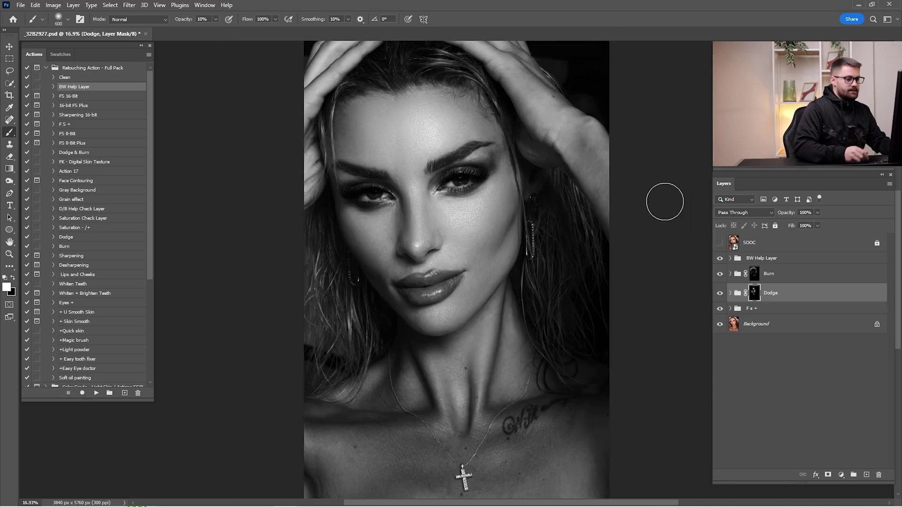
pyautogui.click(719, 259)
pyautogui.click(720, 294)
pyautogui.click(720, 294)
pyautogui.click(720, 293)
pyautogui.click(720, 294)
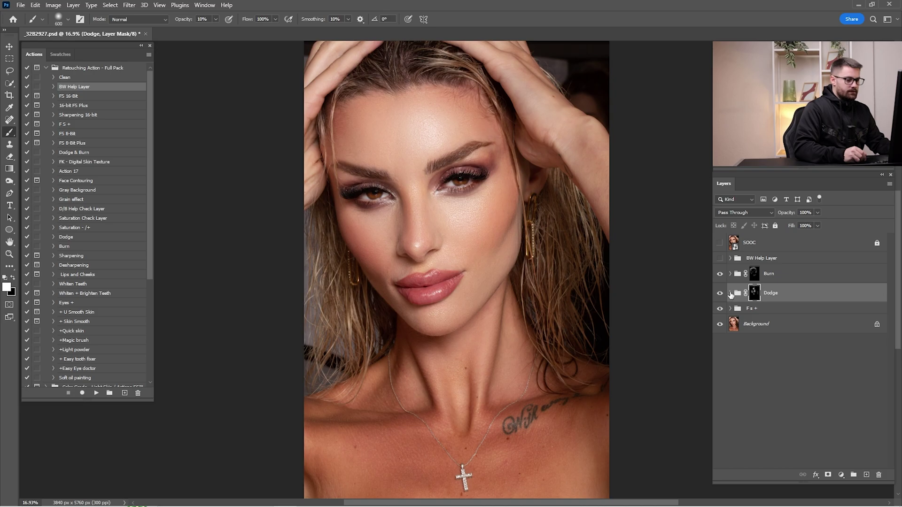
# - Set the opacity of the Desaturate layer inside the Dodge group to 50%, and collapse the group
pyautogui.click(731, 294)
pyautogui.click(794, 312)
pyautogui.write('50')
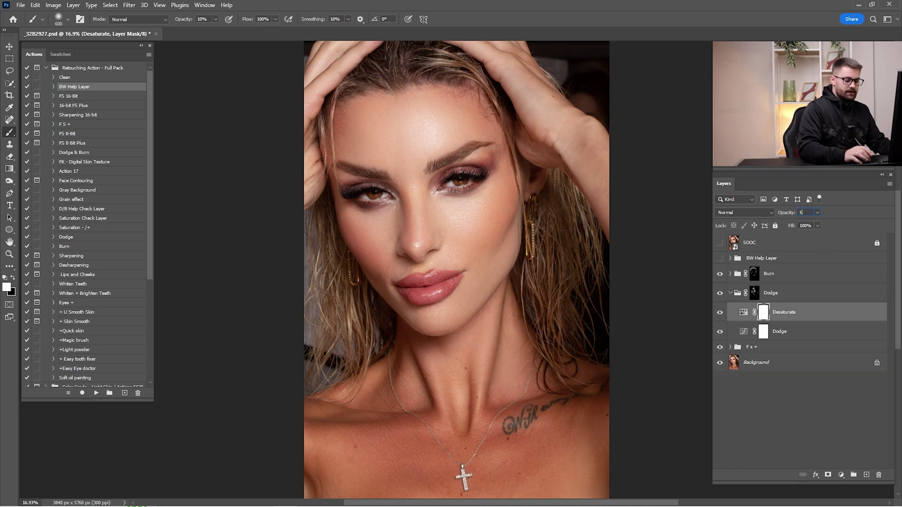
pyautogui.click(731, 293)
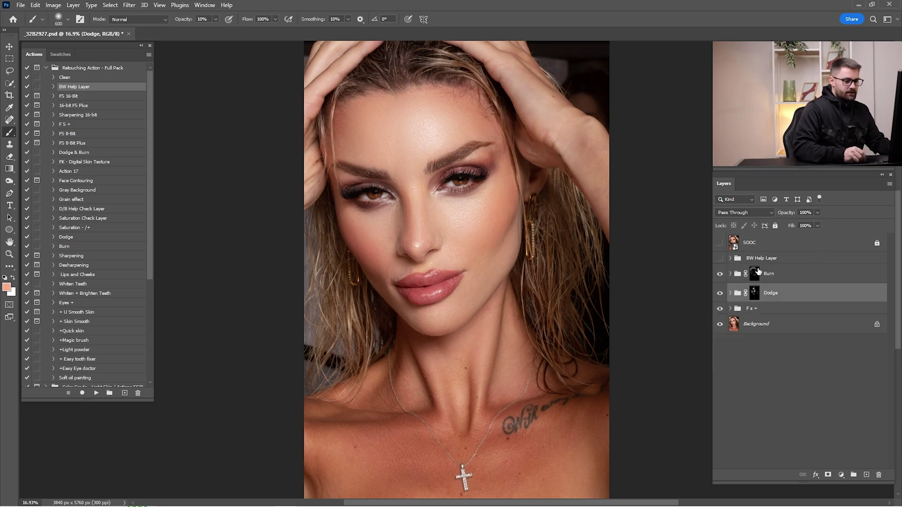
# - Select the Burn group's mask and compare the portrait with the Burn group hidden and shown
pyautogui.click(754, 274)
pyautogui.click(719, 273)
pyautogui.click(720, 274)
pyautogui.click(720, 274)
pyautogui.click(720, 273)
# - Deepen the Burn contouring along the temples and outer cheeks on both sides of the face with a 400-pixel brush at 10% opacity
pyautogui.press('z')
pyautogui.moveTo(476, 199)
pyautogui.mouseDown()
pyautogui.moveTo(528, 232)
pyautogui.moveTo(582, 243)
pyautogui.mouseUp()
pyautogui.press('space')
pyautogui.press('[')
pyautogui.press('[')
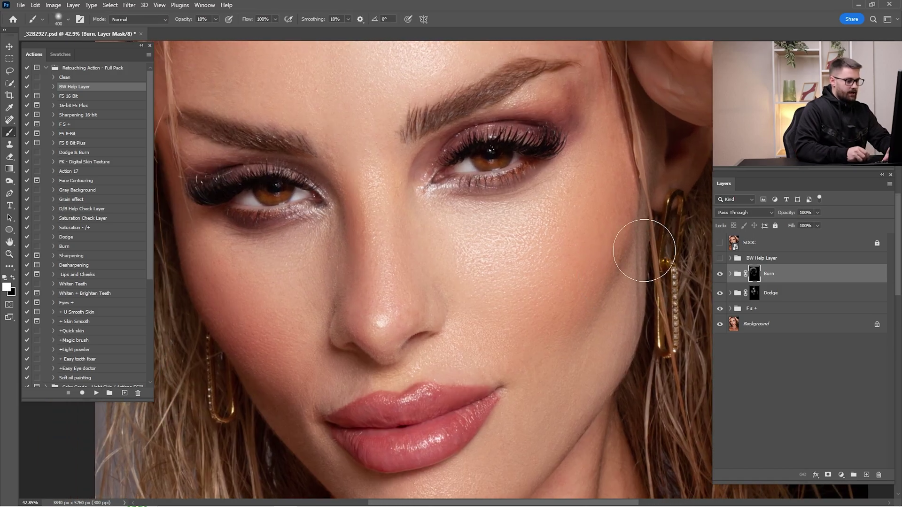
pyautogui.moveTo(636, 177); pyautogui.dragTo(632, 288)
pyautogui.moveTo(613, 158); pyautogui.dragTo(679, 284)
pyautogui.moveTo(548, 155); pyautogui.dragTo(658, 118)
pyautogui.moveTo(344, 275); pyautogui.dragTo(317, 86)
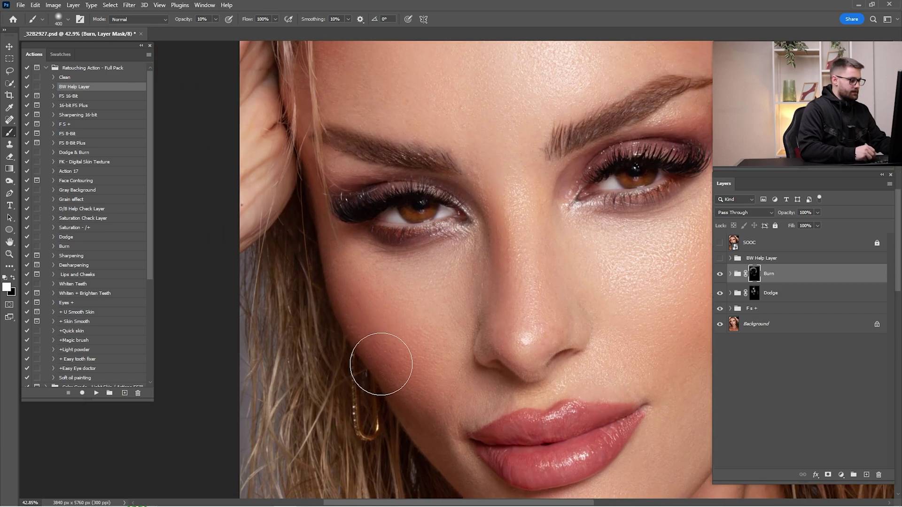
pyautogui.moveTo(455, 413); pyautogui.dragTo(380, 267)
# - Compare the whole portrait with and without the Burn group after the added contouring
pyautogui.hotkey('ctrl', '0')
pyautogui.click(720, 273)
pyautogui.click(721, 273)
pyautogui.click(720, 273)
pyautogui.click(720, 273)
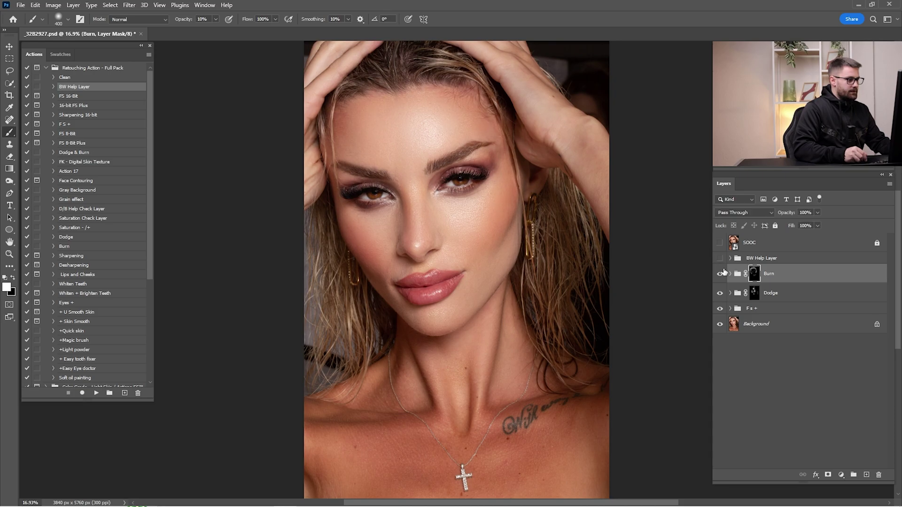
# - Set the Burn group's opacity to 50% and view its mask on its own
pyautogui.write('50')
pyautogui.press('Return')
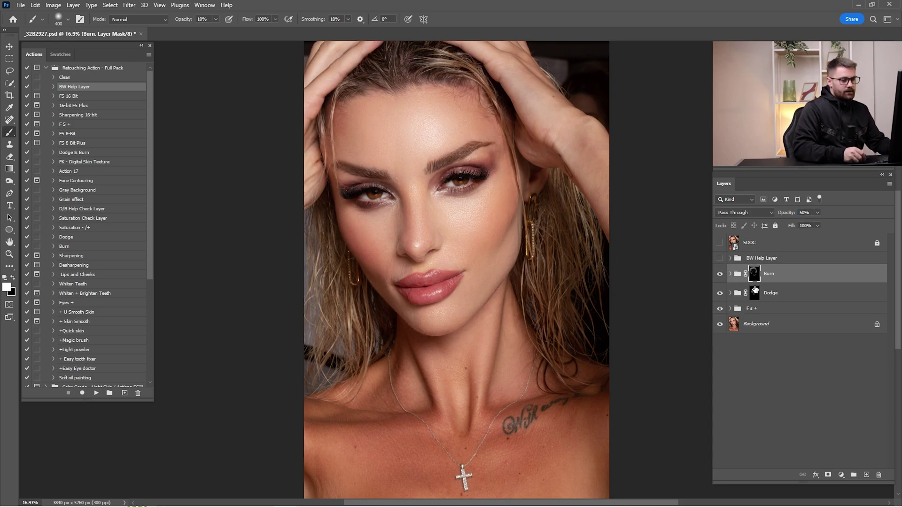
pyautogui.keyDown('alt'); pyautogui.click(754, 274); pyautogui.keyUp('alt')
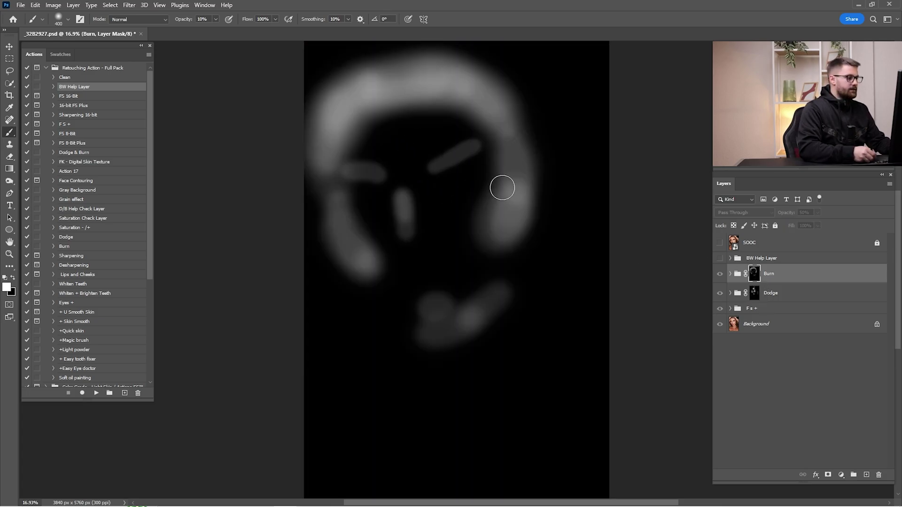
pyautogui.keyDown('alt'); pyautogui.click(774, 275); pyautogui.keyUp('alt')
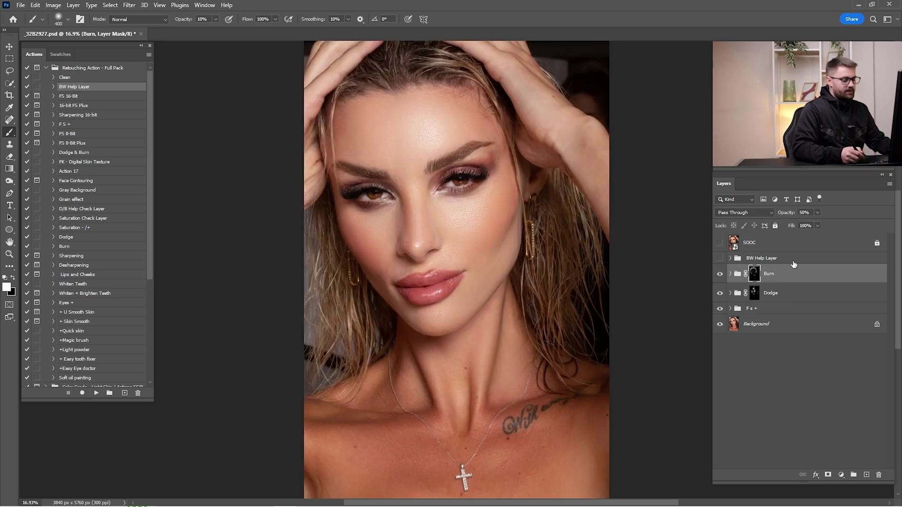
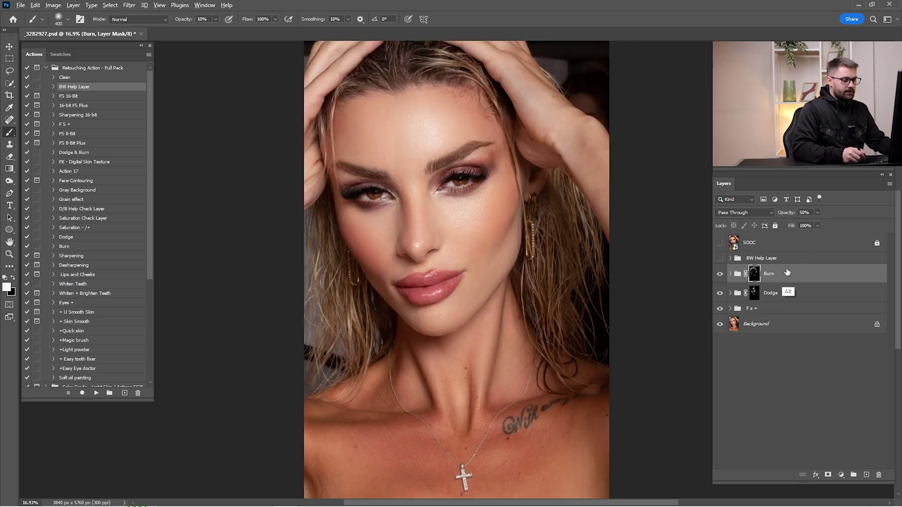
# - Soften the Burn group's mask with a Gaussian Blur of 30 pixels radius
pyautogui.keyDown('alt'); pyautogui.click(755, 275); pyautogui.keyUp('alt')
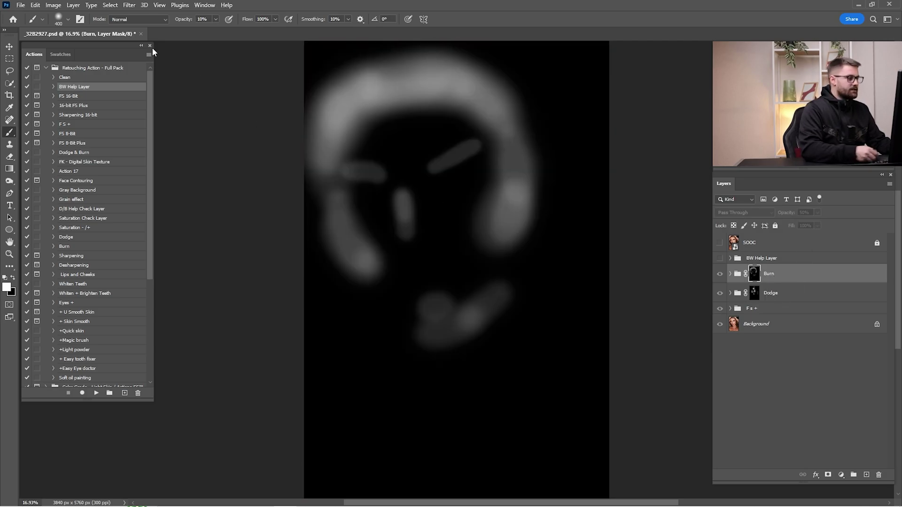
pyautogui.click(130, 6)
pyautogui.moveTo(141, 125)
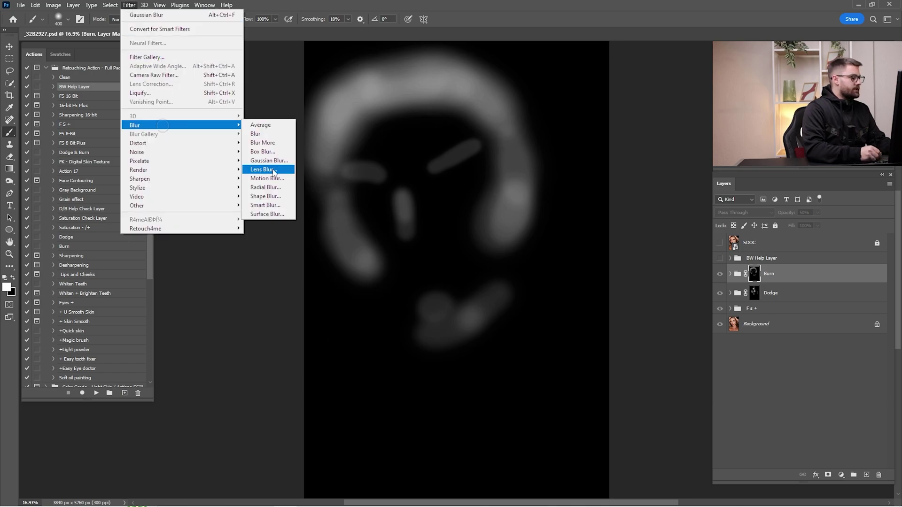
pyautogui.click(263, 160)
pyautogui.write('22')
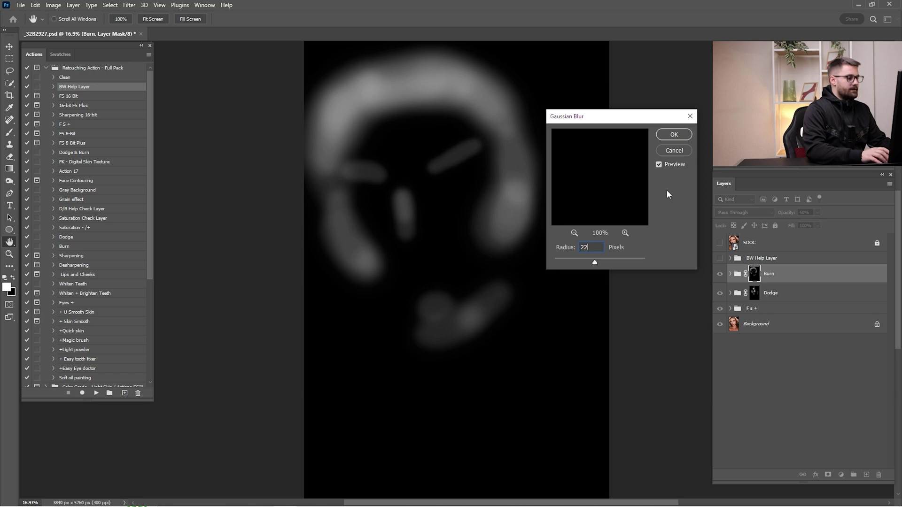
pyautogui.press('BackSpace')
pyautogui.press('BackSpace')
pyautogui.write('30')
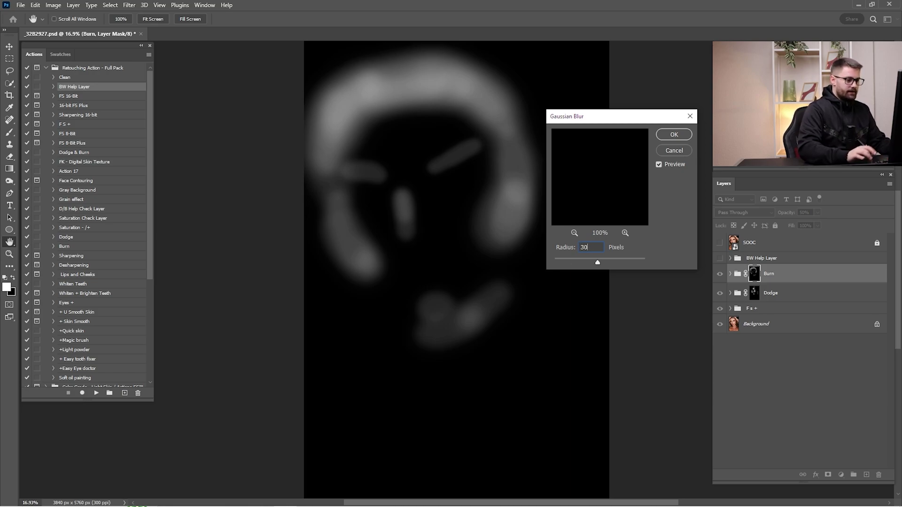
pyautogui.press('Return')
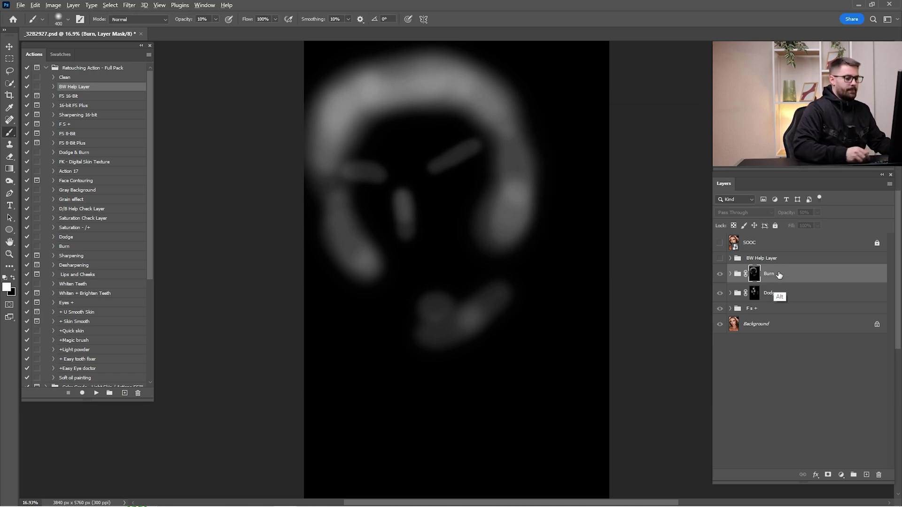
# - Leave the mask view and compare the portrait with the Burn group hidden and shown
pyautogui.click(720, 293)
pyautogui.click(720, 275)
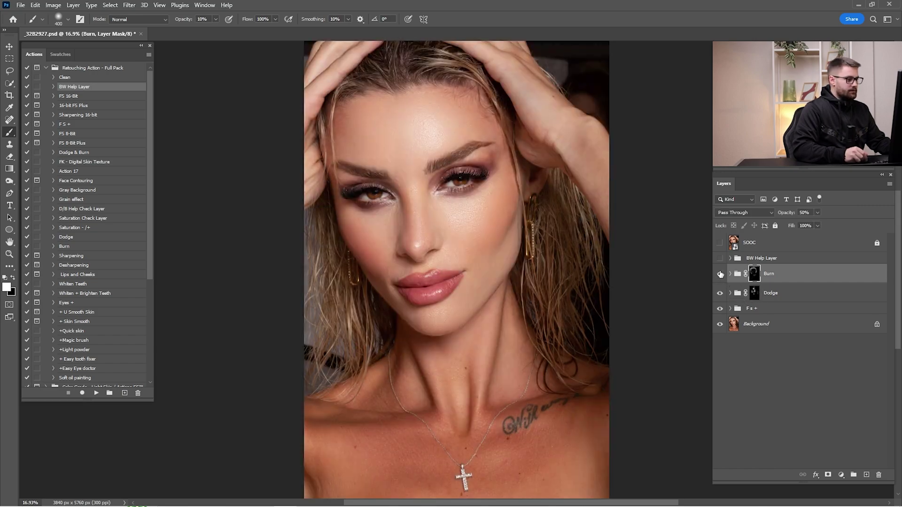
pyautogui.click(720, 274)
pyautogui.click(720, 273)
pyautogui.click(721, 273)
pyautogui.click(720, 274)
# - Compare the retouched portrait with the original SOOC layer
pyautogui.click(719, 243)
pyautogui.click(719, 242)
pyautogui.click(720, 242)
pyautogui.click(720, 242)
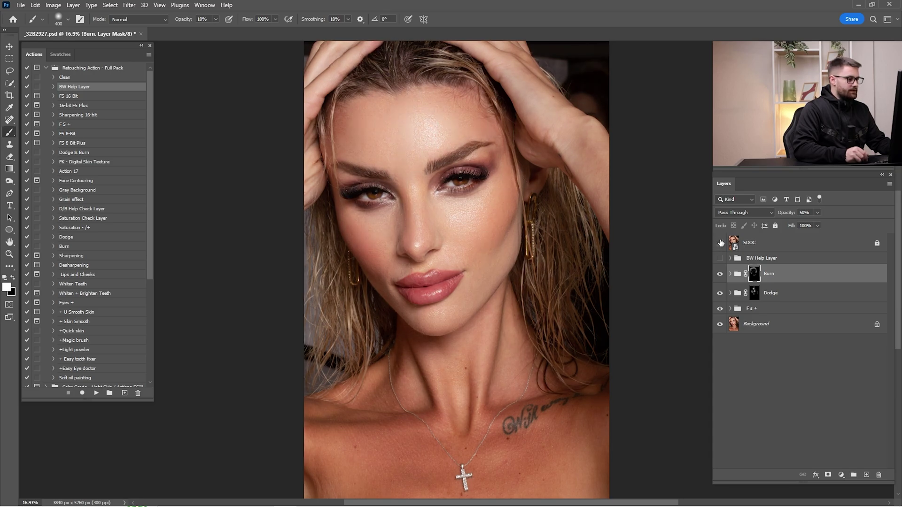
pyautogui.click(719, 243)
pyautogui.click(720, 243)
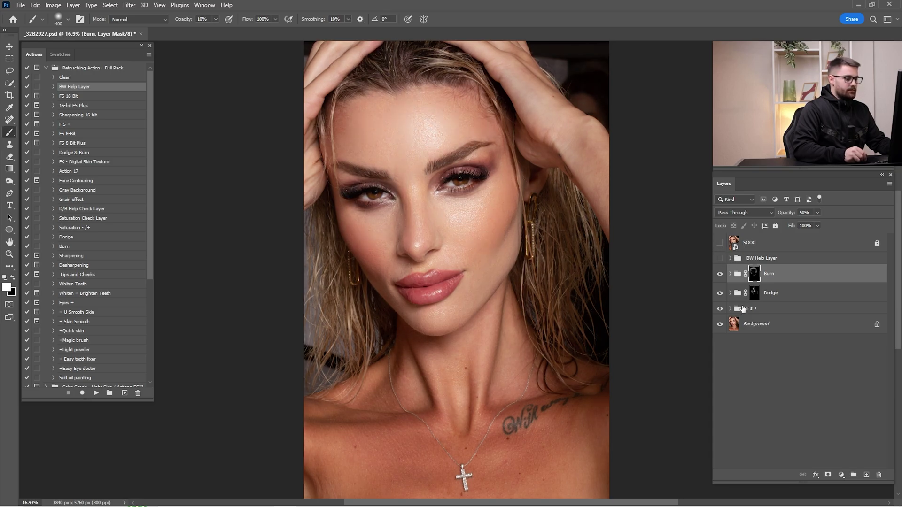
# - Clone clean skin texture over the forehead highlight on the High Frequency copy layer with a 40-pixel Clone Stamp
pyautogui.click(732, 309)
pyautogui.click(764, 326)
pyautogui.press('z')
pyautogui.moveTo(460, 158)
pyautogui.mouseDown()
pyautogui.moveTo(550, 237)
pyautogui.moveTo(569, 219)
pyautogui.moveTo(559, 210)
pyautogui.mouseUp()
pyautogui.click(9, 146)
pyautogui.click(10, 146)
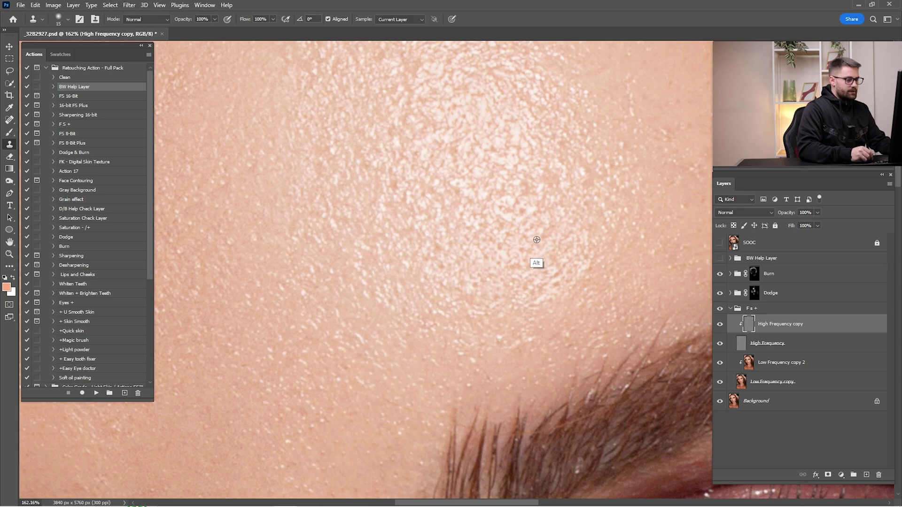
pyautogui.press(']')
pyautogui.press(']')
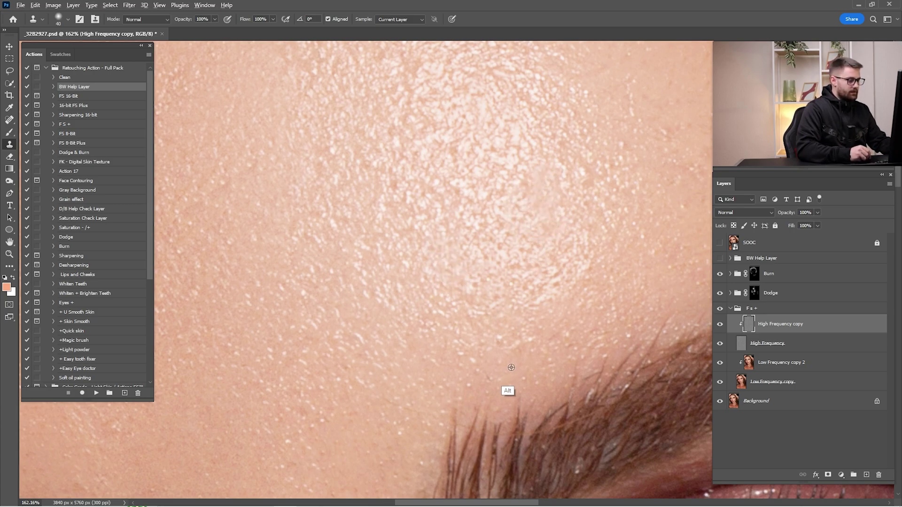
pyautogui.press('z')
pyautogui.moveTo(569, 308)
pyautogui.mouseDown()
pyautogui.moveTo(520, 334)
pyautogui.moveTo(622, 296)
pyautogui.mouseUp()
pyautogui.press('s')
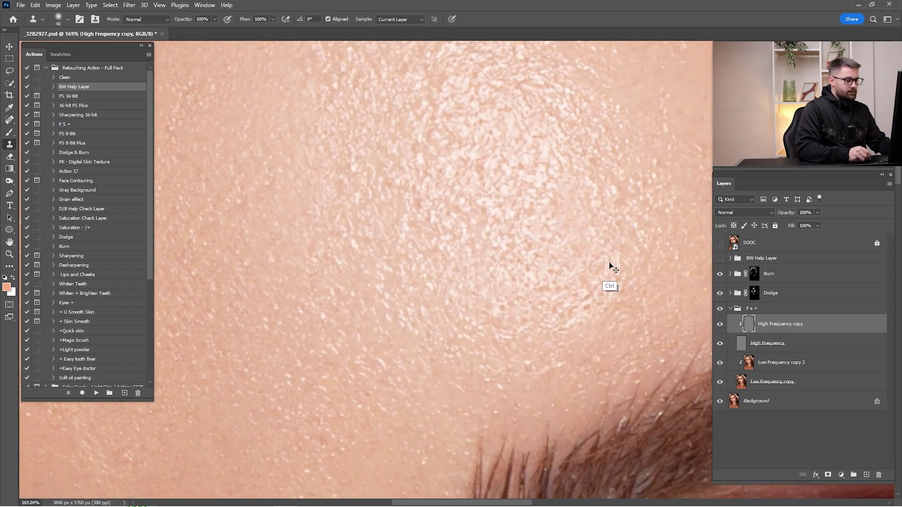
pyautogui.keyDown('alt'); pyautogui.click(556, 169); pyautogui.keyUp('alt')
pyautogui.moveTo(581, 205)
pyautogui.mouseDown()
pyautogui.moveTo(563, 199)
pyautogui.moveTo(581, 248)
pyautogui.moveTo(562, 199)
pyautogui.mouseUp()
pyautogui.keyDown('alt'); pyautogui.click(547, 224); pyautogui.keyUp('alt')
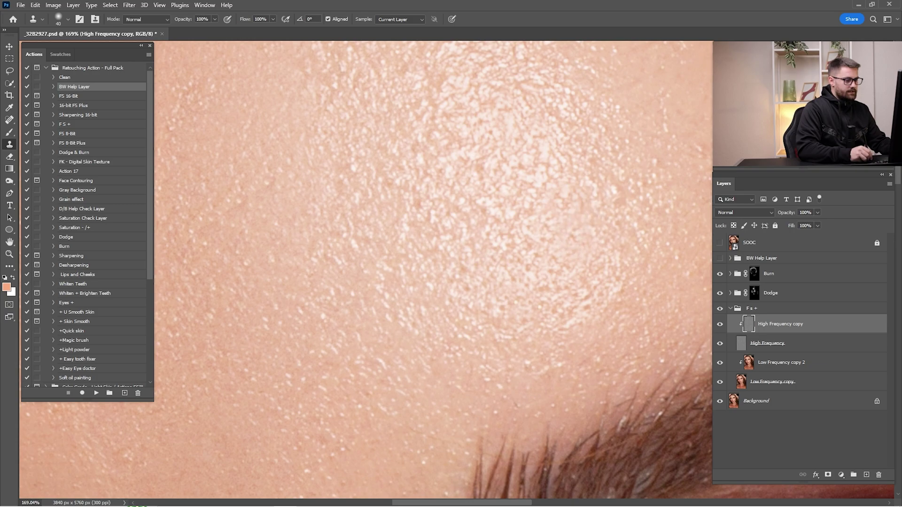
# - Examine the forehead skin texture up close and in the whole portrait
pyautogui.hotkey('ctrl', '0')
pyautogui.scroll(8, 486, 87)
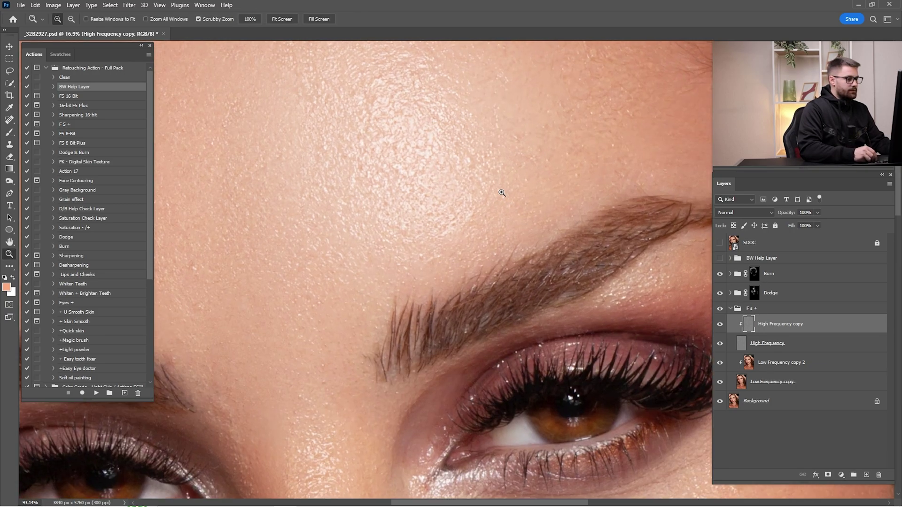
pyautogui.hotkey('ctrl', '0')
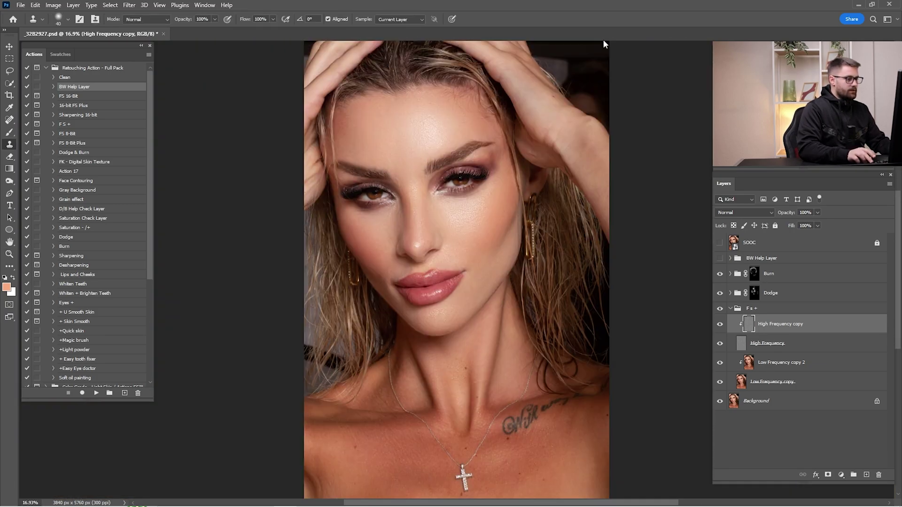
pyautogui.scroll(8, 403, 87)
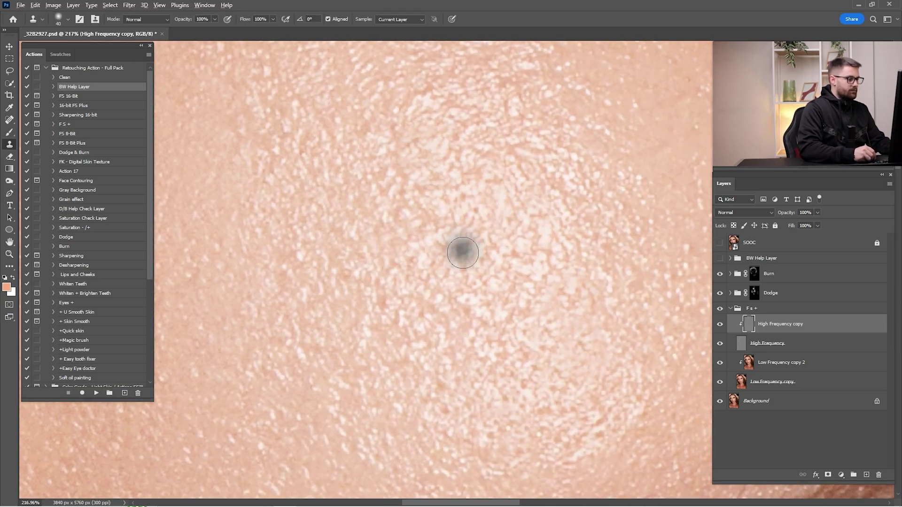
pyautogui.press('z')
pyautogui.scroll(-3, 466, 284)
pyautogui.hotkey('ctrl', '0')
pyautogui.press('s')
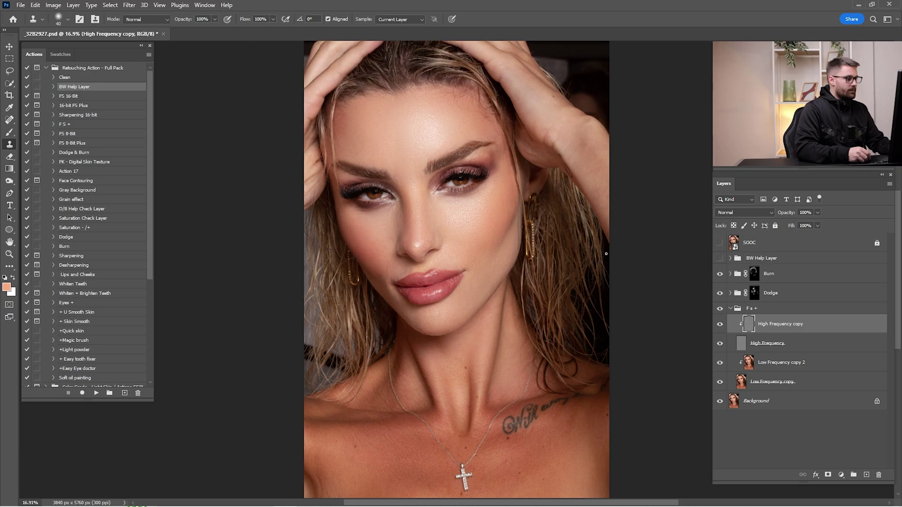
# - Collapse the frequency separation group and check the retouch against the SOOC layer several times
pyautogui.click(731, 308)
pyautogui.click(717, 245)
pyautogui.click(717, 245)
pyautogui.click(718, 246)
pyautogui.click(719, 248)
pyautogui.click(719, 247)
pyautogui.click(719, 246)
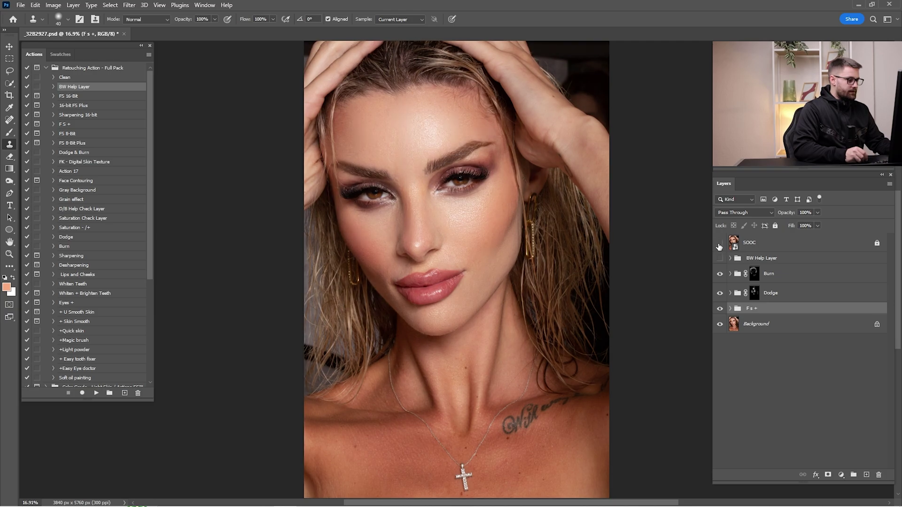
pyautogui.click(719, 247)
pyautogui.click(719, 245)
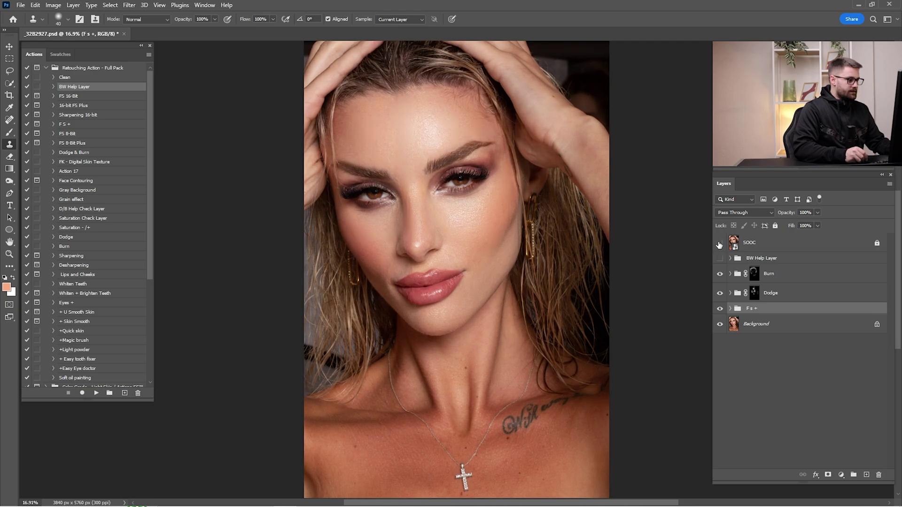
# - Select the Burn group, collapse the Retouching Action - Full Pack set, and expand the Color Grade - Light Skin action set
pyautogui.click(781, 275)
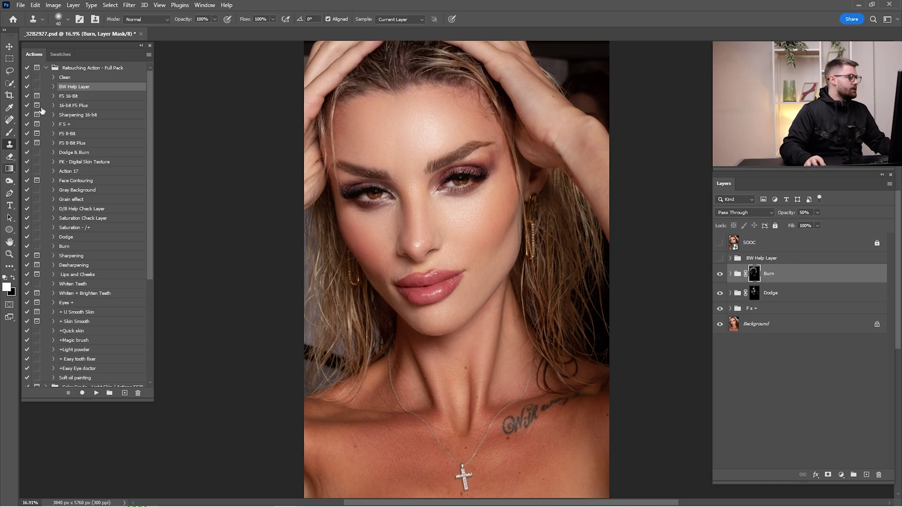
pyautogui.click(45, 68)
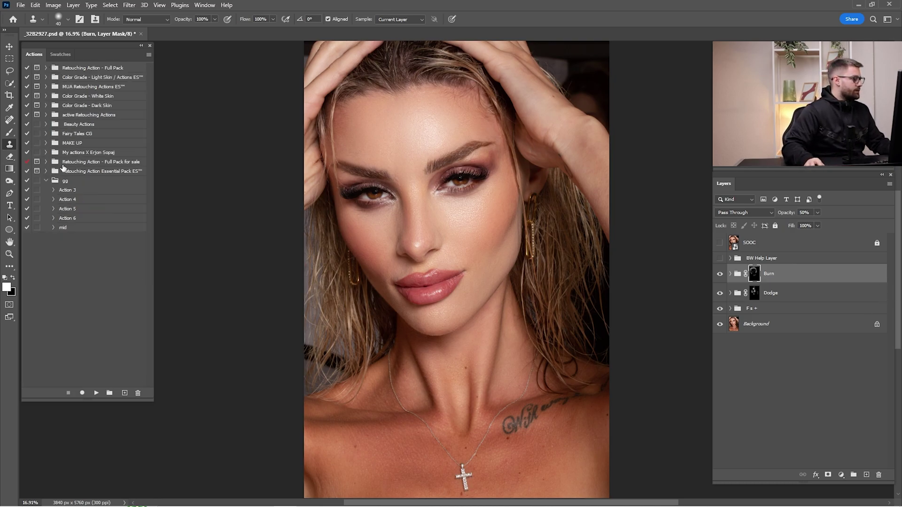
pyautogui.click(45, 78)
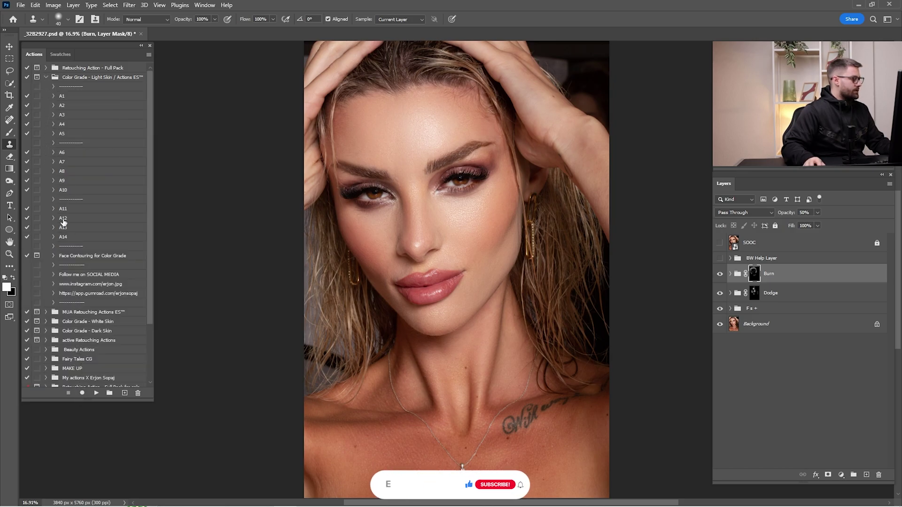
# - Try the color grade actions A1 to A4 on the portrait one at a time, undoing each
pyautogui.click(75, 98)
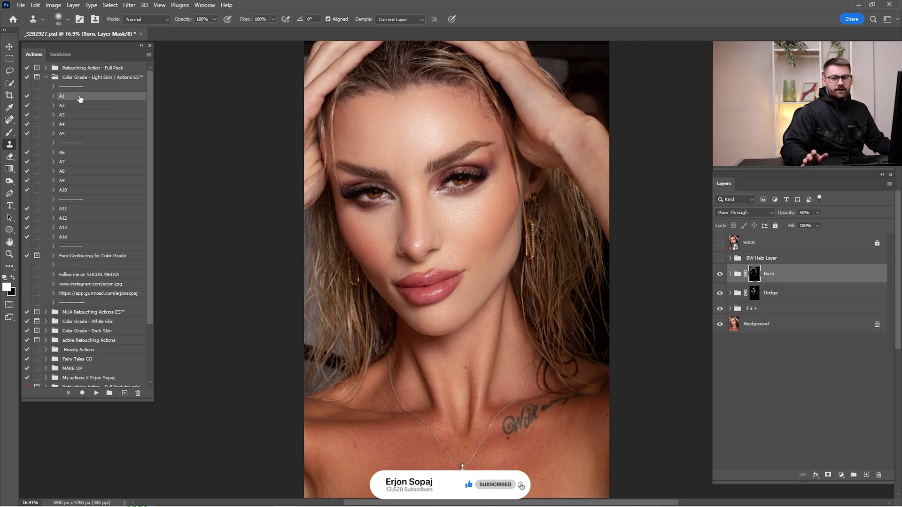
pyautogui.click(95, 393)
pyautogui.hotkey('ctrl', 'z')
pyautogui.click(61, 114)
pyautogui.click(95, 393)
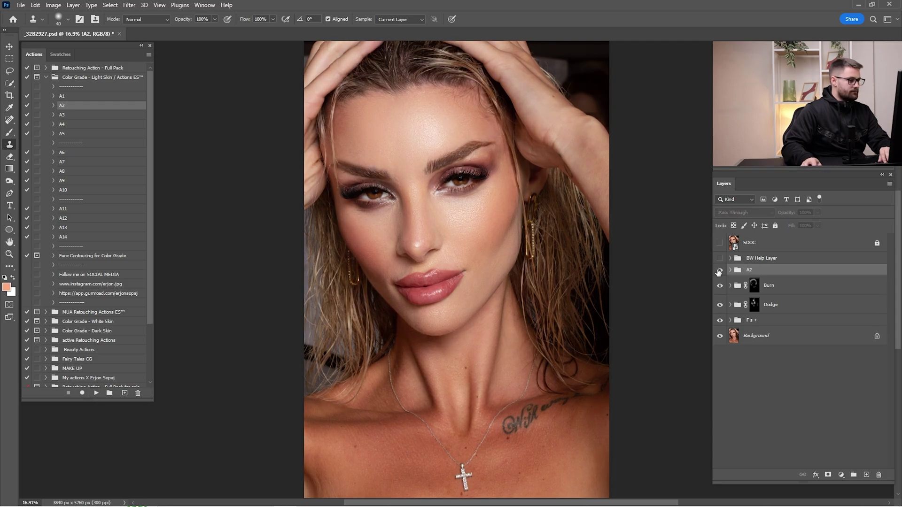
pyautogui.click(95, 393)
pyautogui.hotkey('ctrl', 'z')
pyautogui.click(61, 124)
pyautogui.click(95, 392)
pyautogui.hotkey('ctrl', 'z')
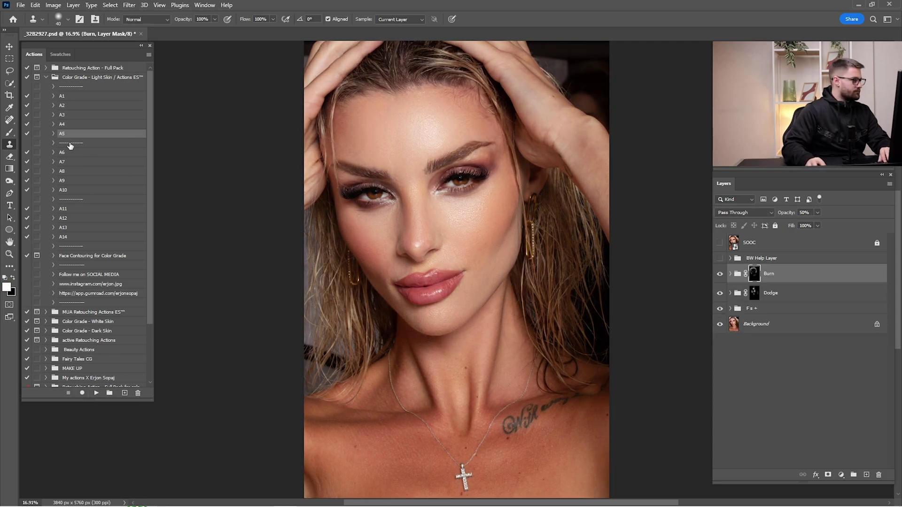
# - Try the A5 and A6 color grades on the portrait and undo them
pyautogui.click(63, 134)
pyautogui.click(96, 393)
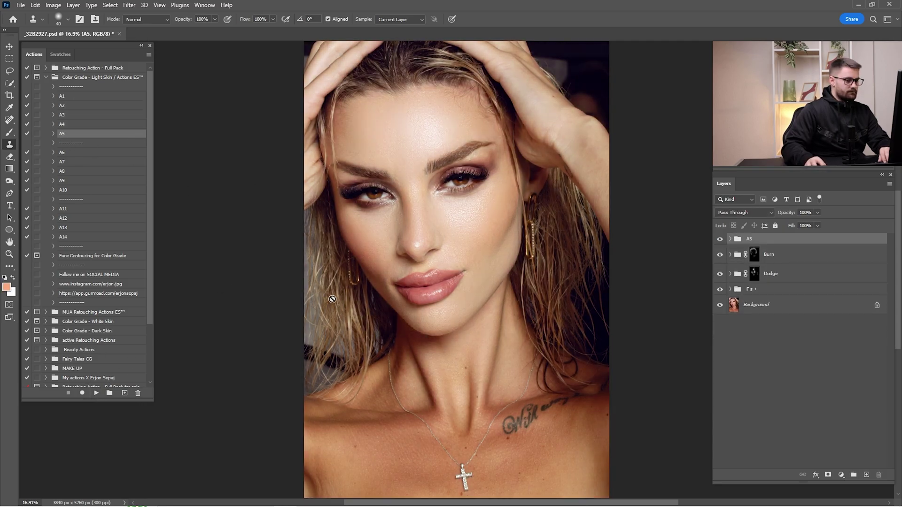
pyautogui.click(62, 162)
pyautogui.click(96, 393)
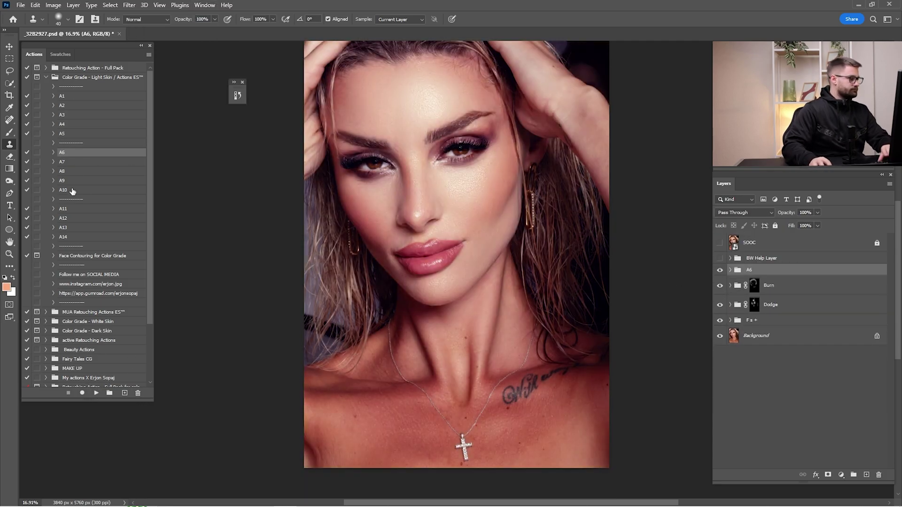
pyautogui.hotkey('ctrl', 'z')
# - Try the A8, A9 and A10 color grades one after another, undoing each
pyautogui.click(77, 172)
pyautogui.click(96, 393)
pyautogui.hotkey('ctrl', 'z')
pyautogui.click(64, 180)
pyautogui.click(96, 393)
pyautogui.hotkey('ctrl', 'z')
pyautogui.click(65, 190)
pyautogui.click(95, 393)
pyautogui.hotkey('ctrl', 'z')
# - Try the A11, A12 and A13 color grades in turn, undoing each
pyautogui.click(64, 209)
pyautogui.click(97, 393)
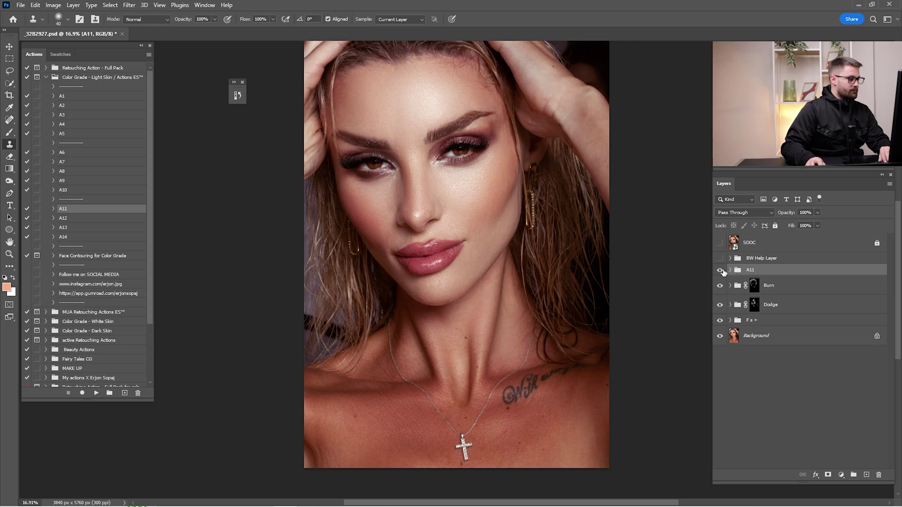
pyautogui.hotkey('ctrl', 'z')
pyautogui.click(64, 218)
pyautogui.click(97, 394)
pyautogui.hotkey('ctrl', 'z')
pyautogui.click(73, 228)
pyautogui.click(96, 393)
pyautogui.hotkey('ctrl', 'z')
# - Apply the A1 color grade above the Burn group and expand the resulting layer group
pyautogui.click(61, 96)
pyautogui.click(96, 393)
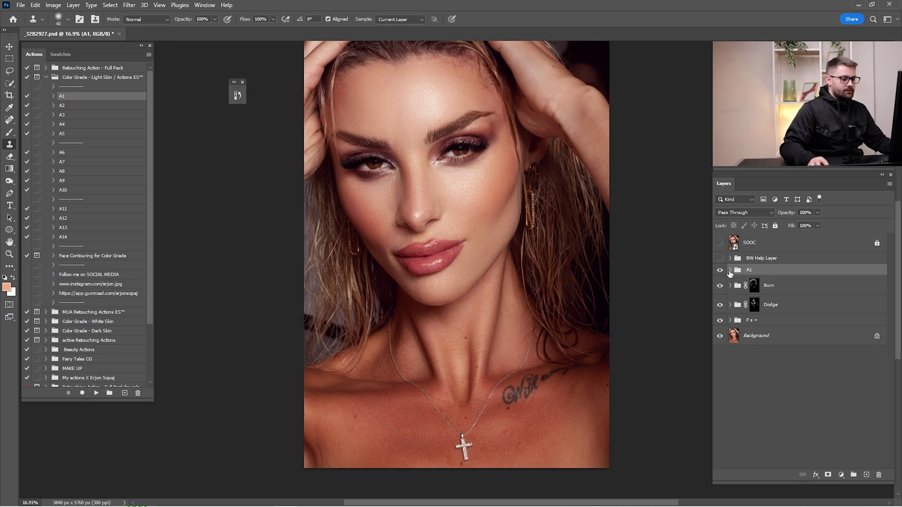
pyautogui.click(730, 271)
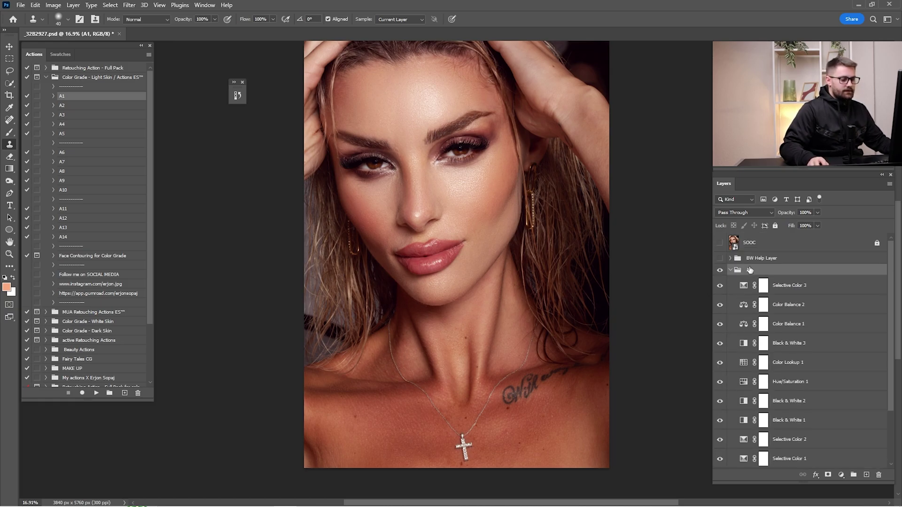
# - Turn the adjustment layers in the A1 group back on one by one, up to Color Balance 2, to examine each effect
pyautogui.scroll(-1, 725, 460)
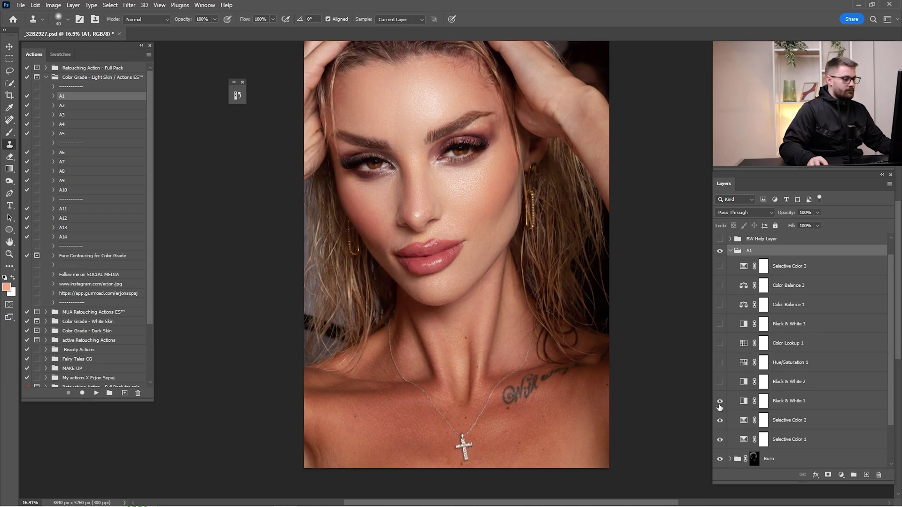
pyautogui.click(732, 399)
pyautogui.click(776, 385)
pyautogui.click(720, 362)
pyautogui.click(741, 359)
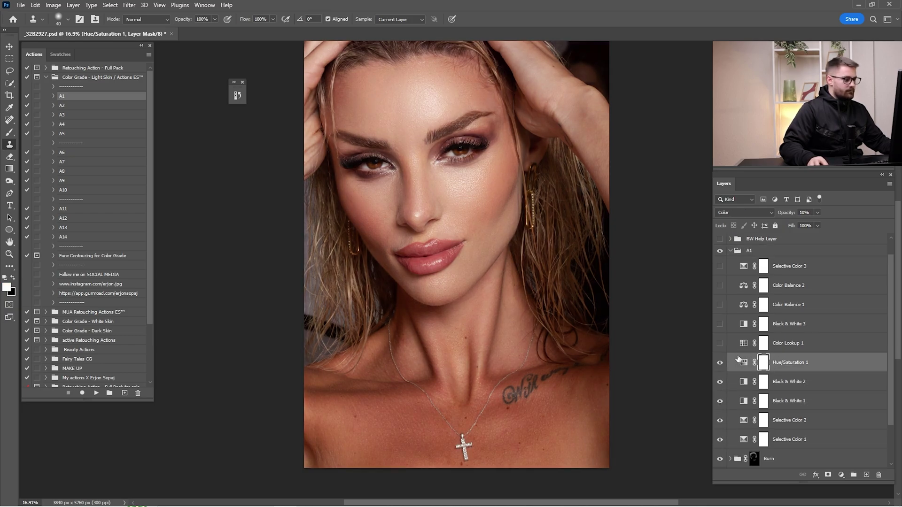
pyautogui.click(742, 343)
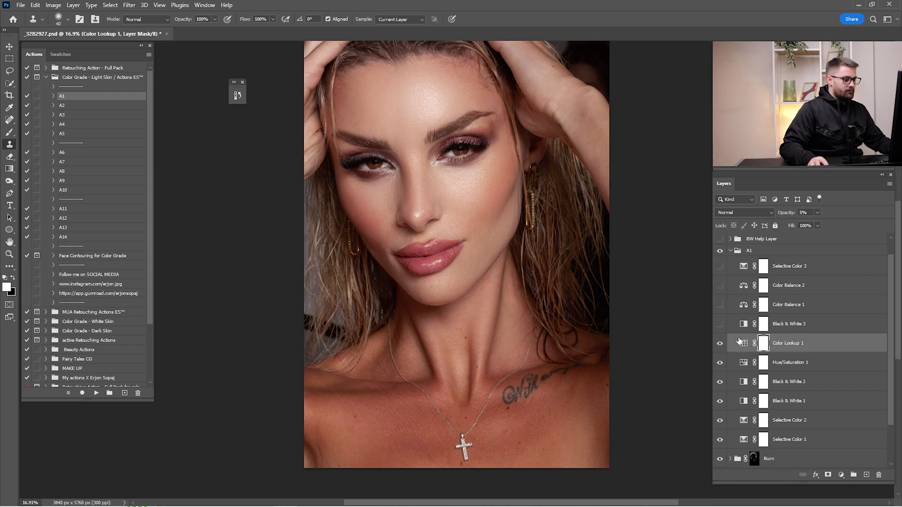
pyautogui.click(791, 324)
pyautogui.click(720, 305)
pyautogui.click(778, 301)
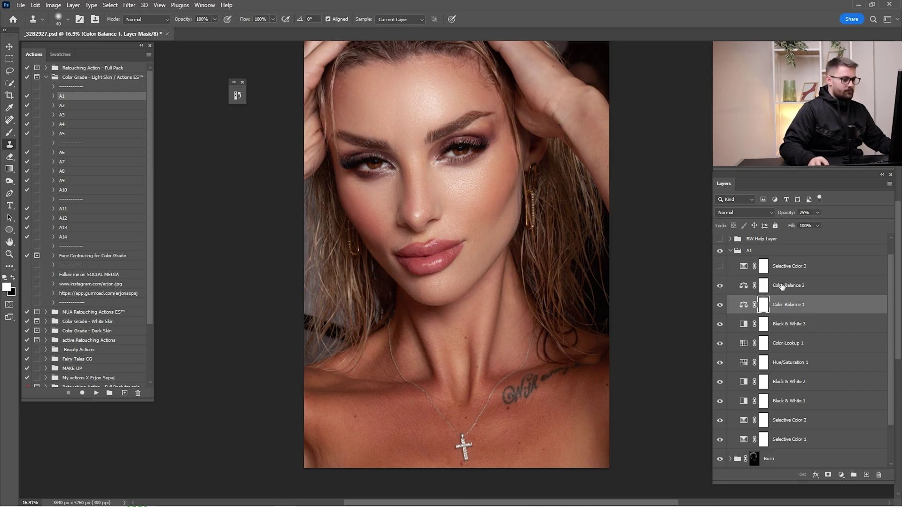
# - Set the Color Balance 2 layer's opacity to 15% and collapse the A1 group
pyautogui.click(781, 287)
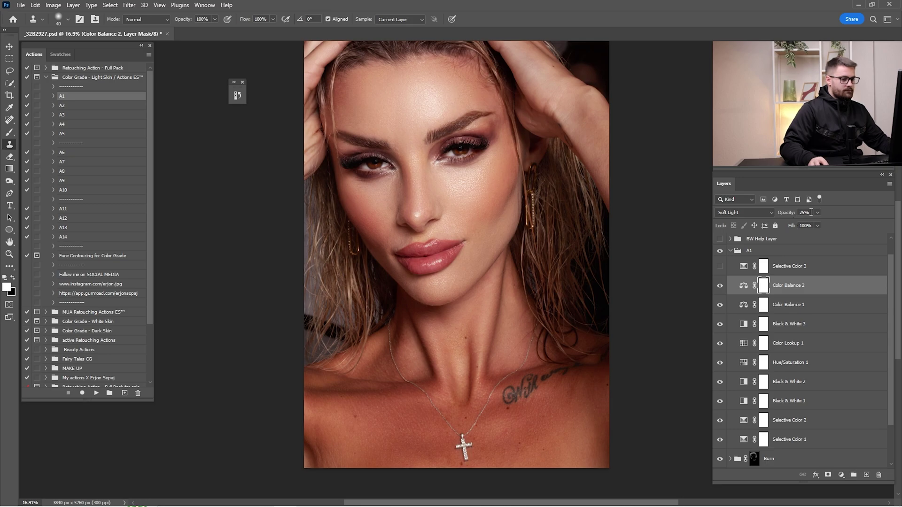
pyautogui.write('15')
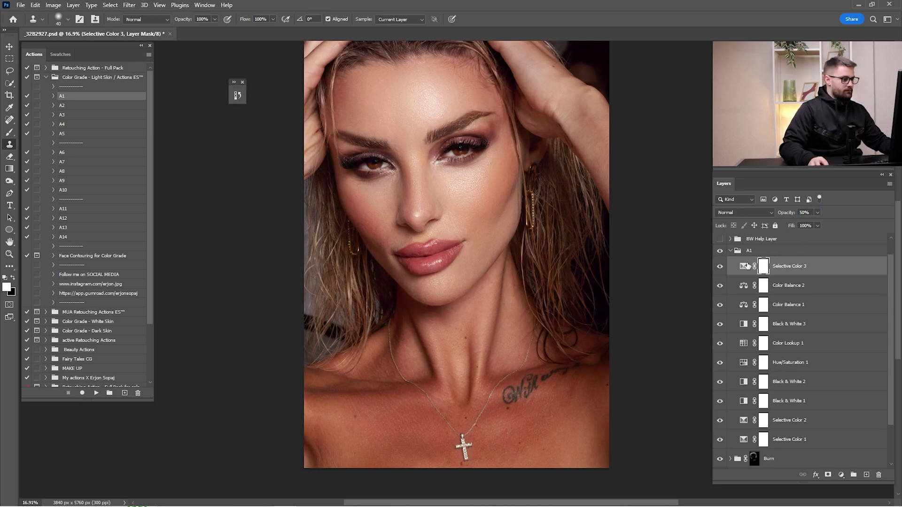
pyautogui.click(747, 251)
pyautogui.click(730, 250)
# - Compare the portrait with and without the A1 color grade
pyautogui.click(723, 271)
pyautogui.click(723, 271)
pyautogui.click(724, 271)
pyautogui.click(724, 271)
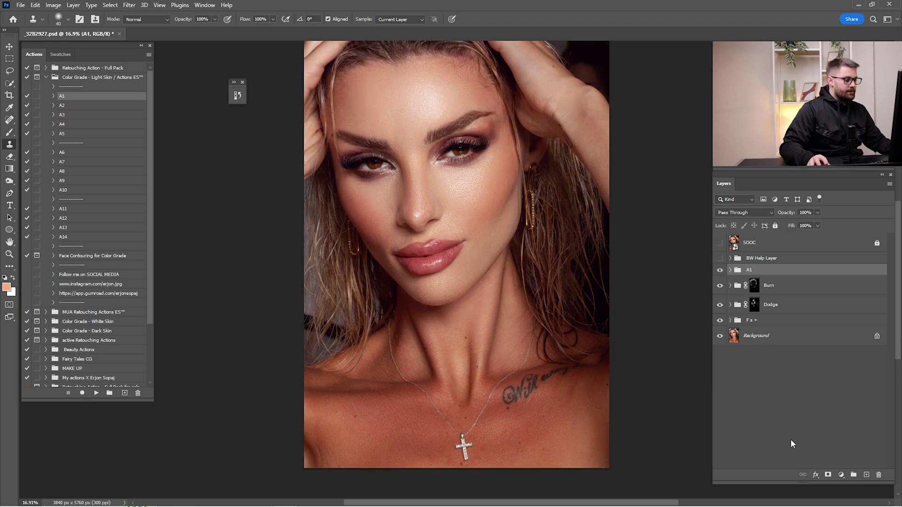
# - Add a Selective Color adjustment above A1 with the Reds at Cyan -7, Magenta +3 and Yellow +1
pyautogui.click(841, 475)
pyautogui.click(847, 471)
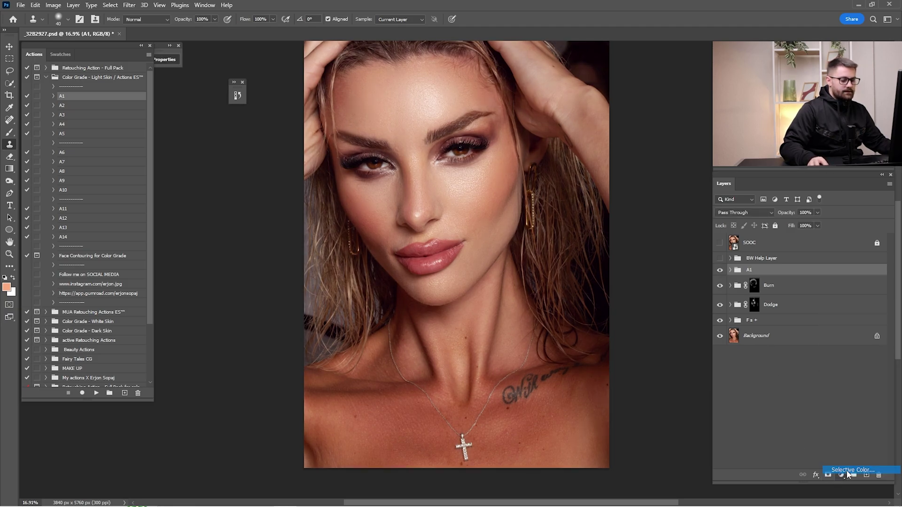
pyautogui.moveTo(261, 57); pyautogui.dragTo(257, 57)
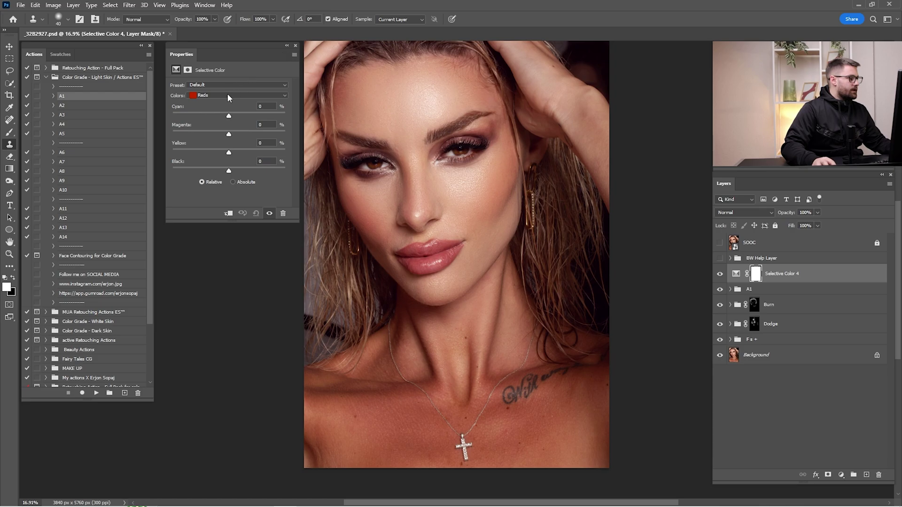
pyautogui.moveTo(229, 118); pyautogui.dragTo(232, 152)
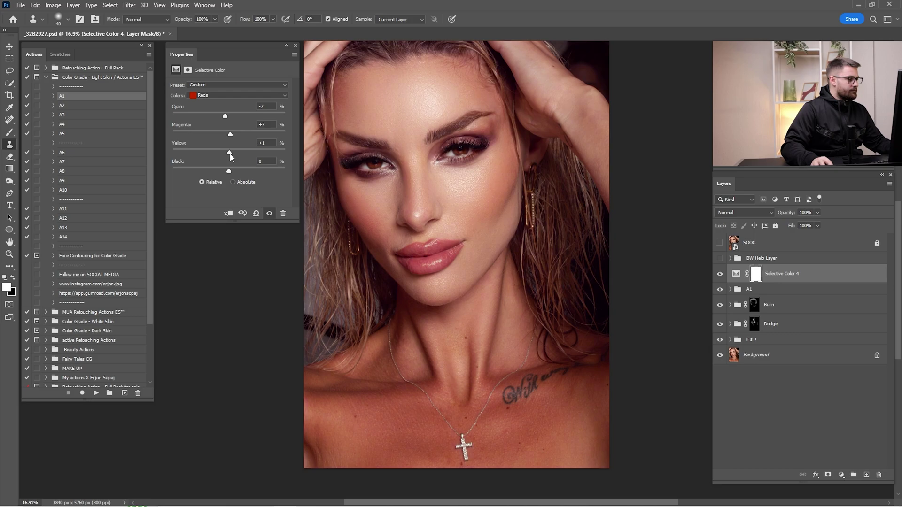
pyautogui.click(287, 45)
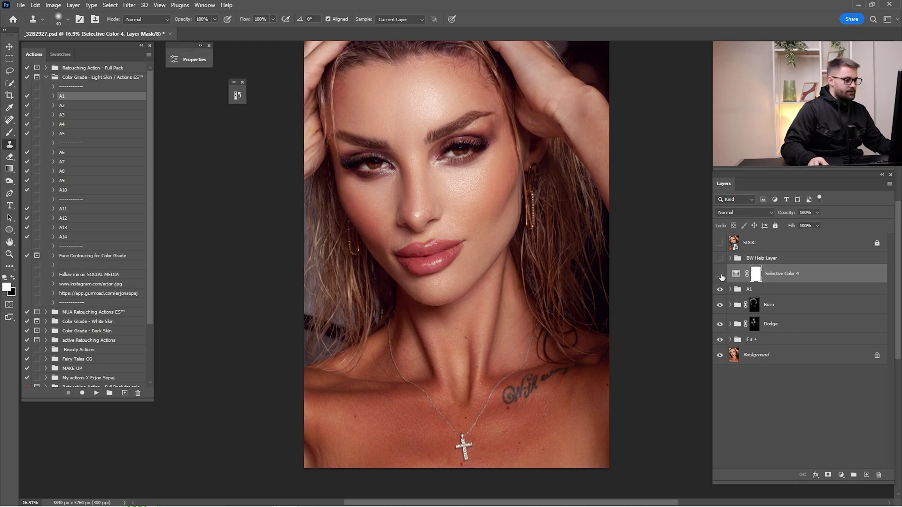
# - Set the opacity of the new Reds Selective Color layer to 45%
pyautogui.write('52')
pyautogui.press('Return')
pyautogui.click(804, 212)
pyautogui.write('45')
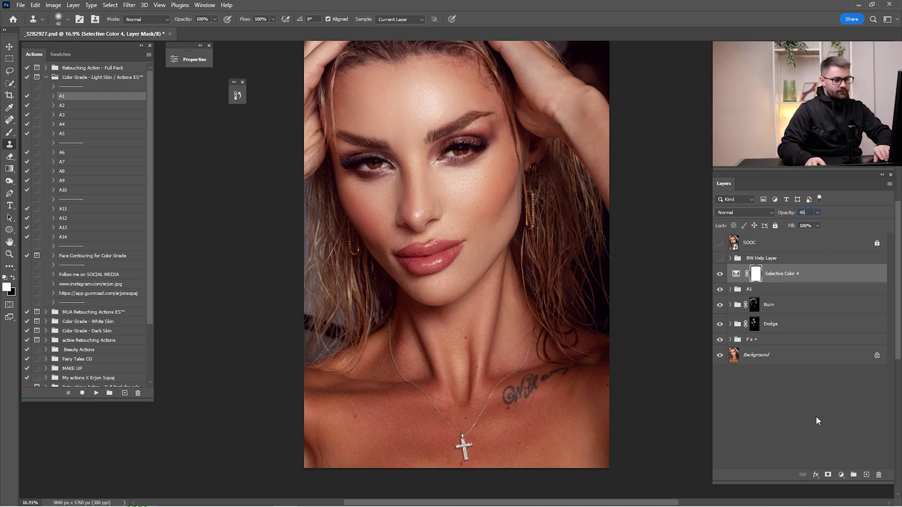
# - Add a second Selective Color adjustment with the Yellows at Cyan -17, Magenta +8, Yellow -16 and Black -11
pyautogui.click(841, 475)
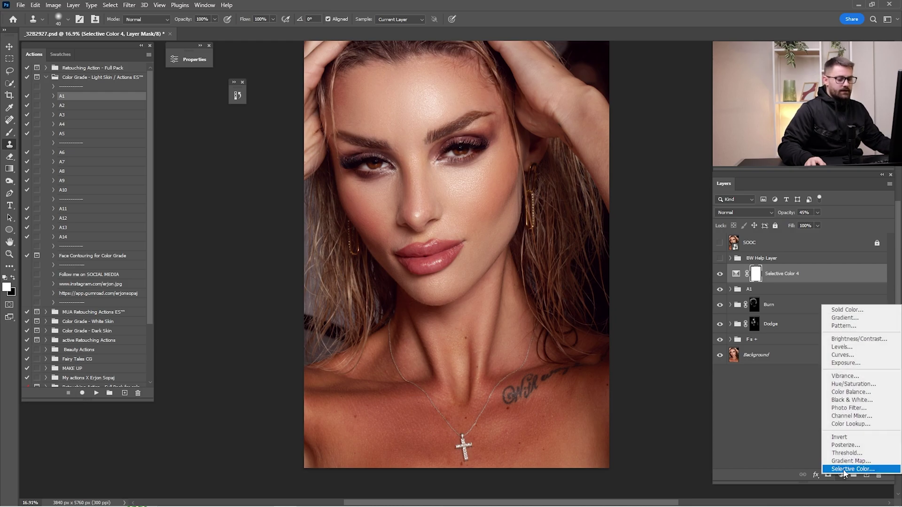
pyautogui.click(844, 470)
pyautogui.click(265, 97)
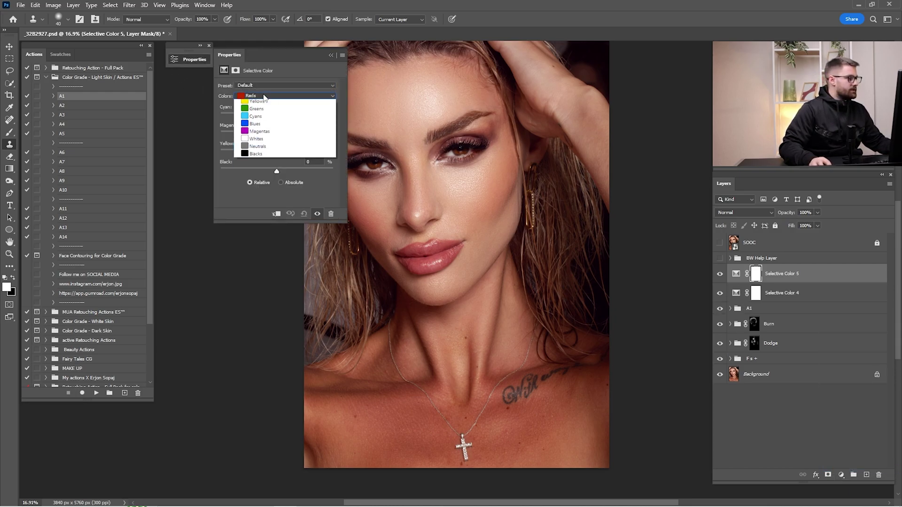
pyautogui.click(260, 111)
pyautogui.moveTo(286, 59); pyautogui.dragTo(233, 58)
pyautogui.moveTo(225, 115); pyautogui.dragTo(230, 115)
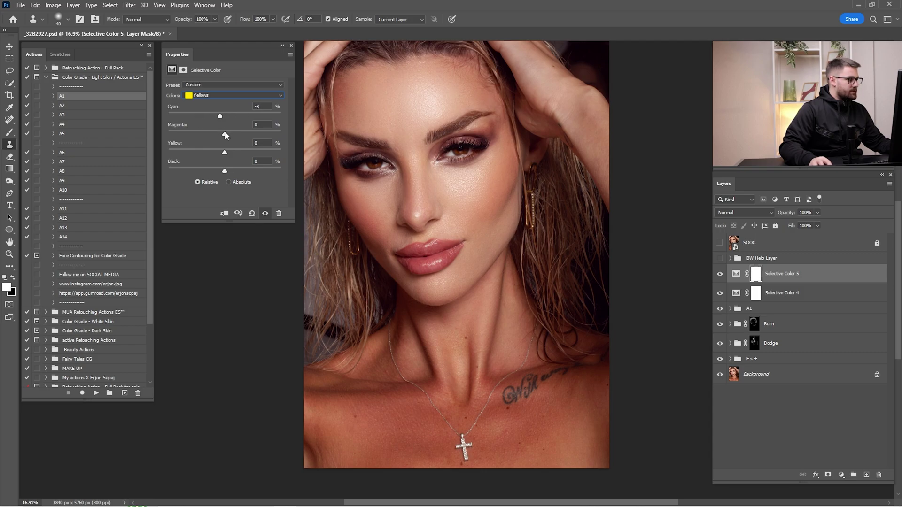
pyautogui.moveTo(224, 152); pyautogui.dragTo(217, 172)
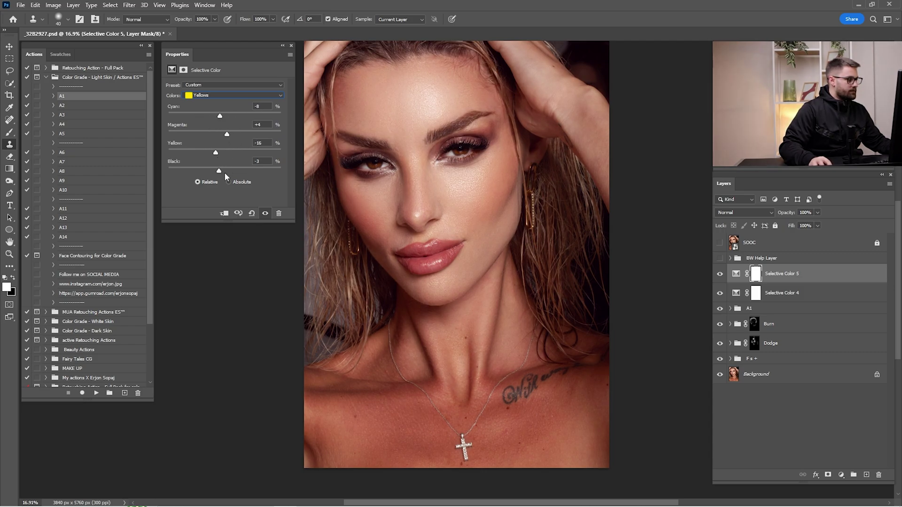
pyautogui.moveTo(227, 135); pyautogui.dragTo(235, 134)
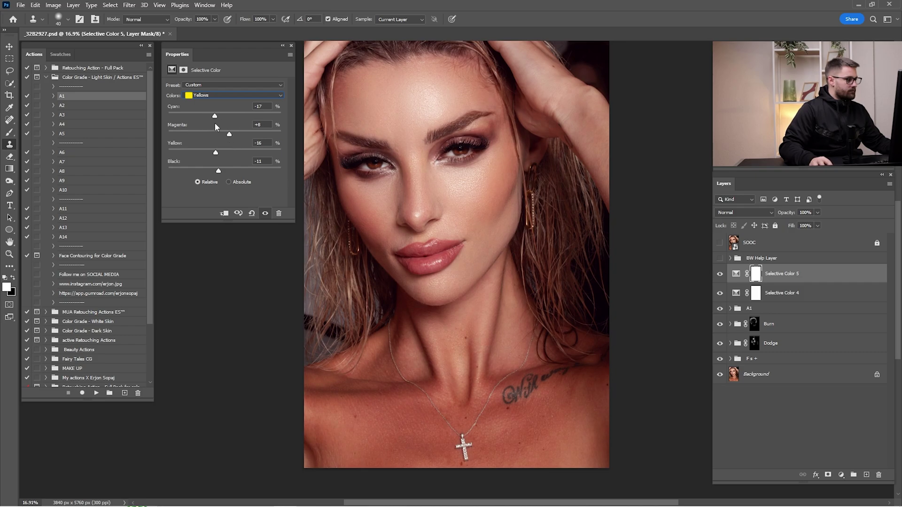
pyautogui.click(282, 45)
# - Set the opacity of the Yellows Selective Color layer to 50%
pyautogui.moveTo(814, 212); pyautogui.dragTo(782, 236)
pyautogui.write('50')
pyautogui.press('Return')
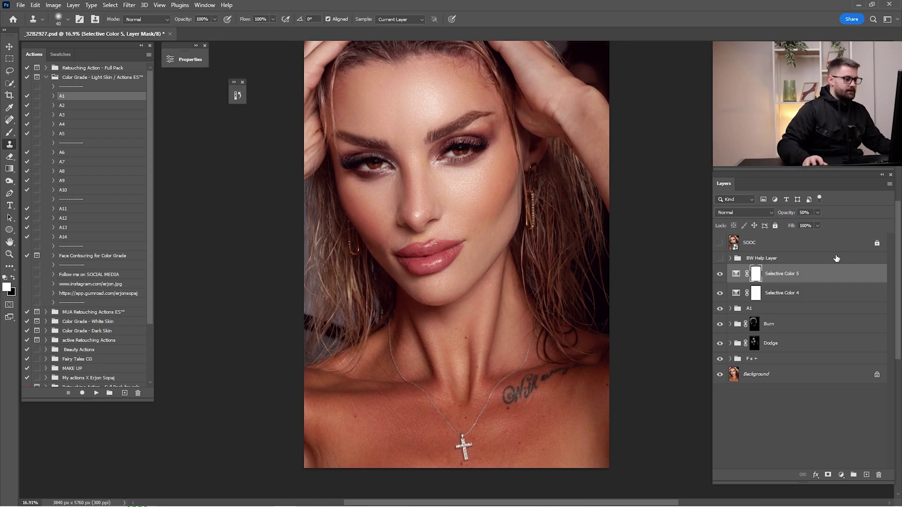
# - Add a Color Balance adjustment on top with the Highlights at +13 toward red and -23 toward yellow
pyautogui.click(842, 475)
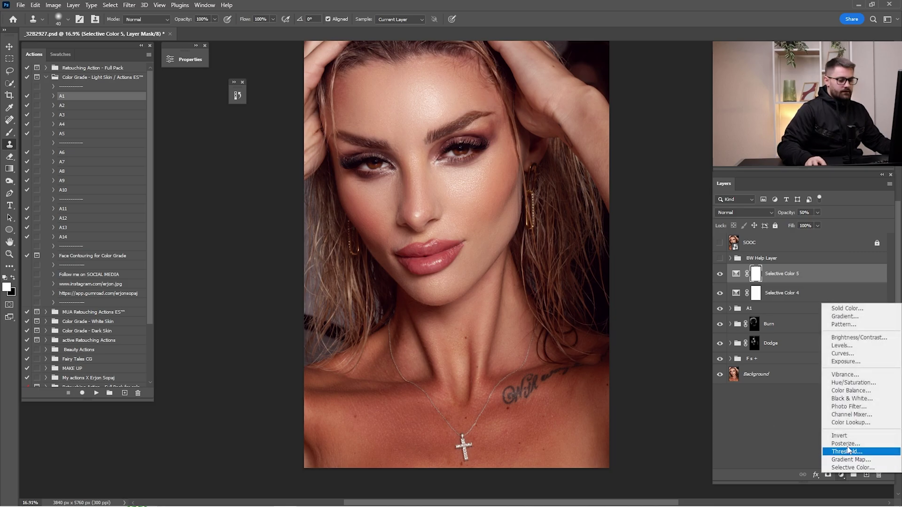
pyautogui.click(873, 395)
pyautogui.click(254, 87)
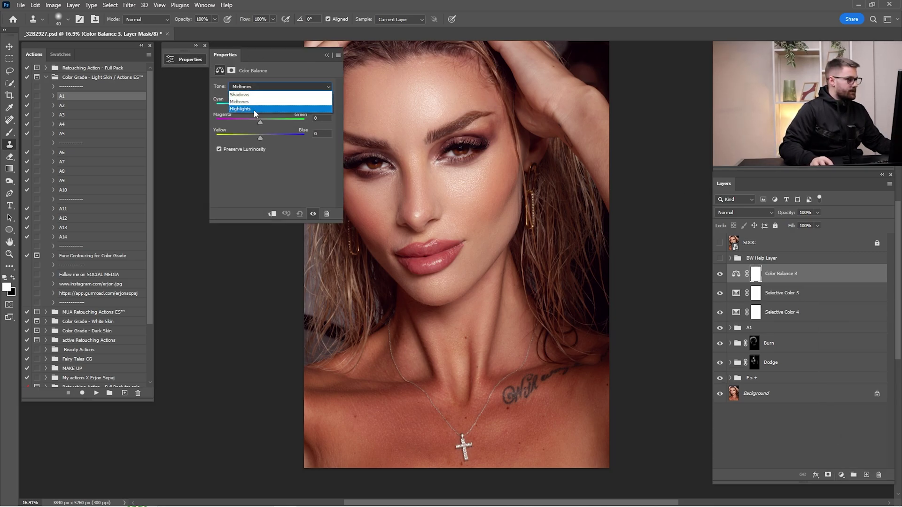
pyautogui.click(253, 109)
pyautogui.moveTo(262, 105); pyautogui.dragTo(265, 108)
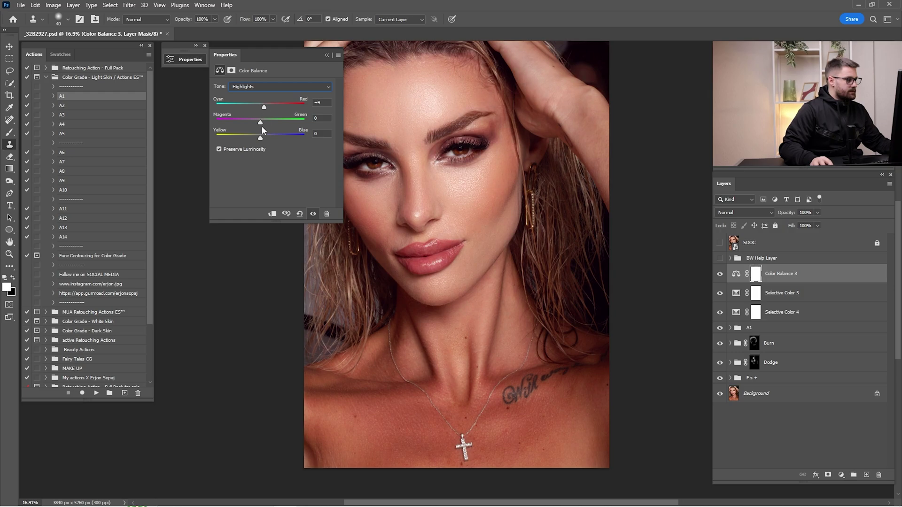
pyautogui.moveTo(256, 139); pyautogui.dragTo(250, 138)
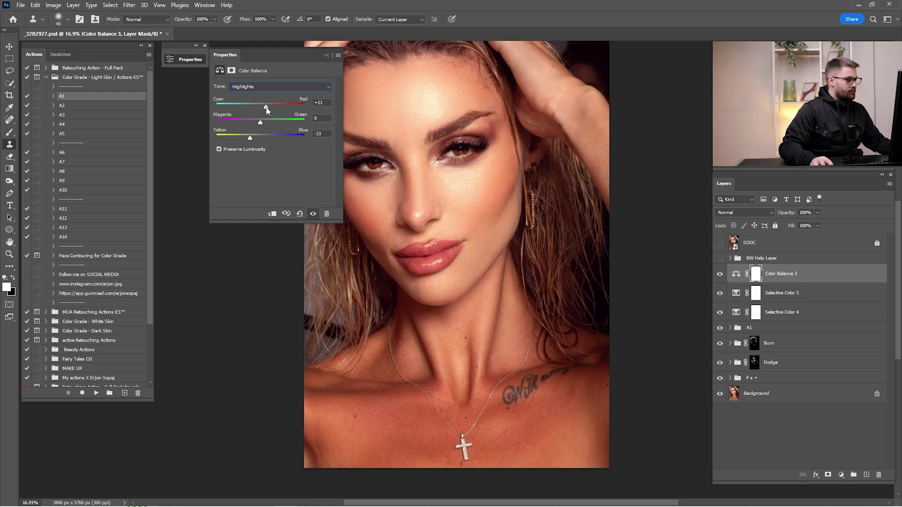
pyautogui.click(327, 55)
# - Set the opacity of the Highlights Color Balance layer to 25%
pyautogui.moveTo(813, 213); pyautogui.dragTo(779, 213)
pyautogui.write('25')
pyautogui.press('Return')
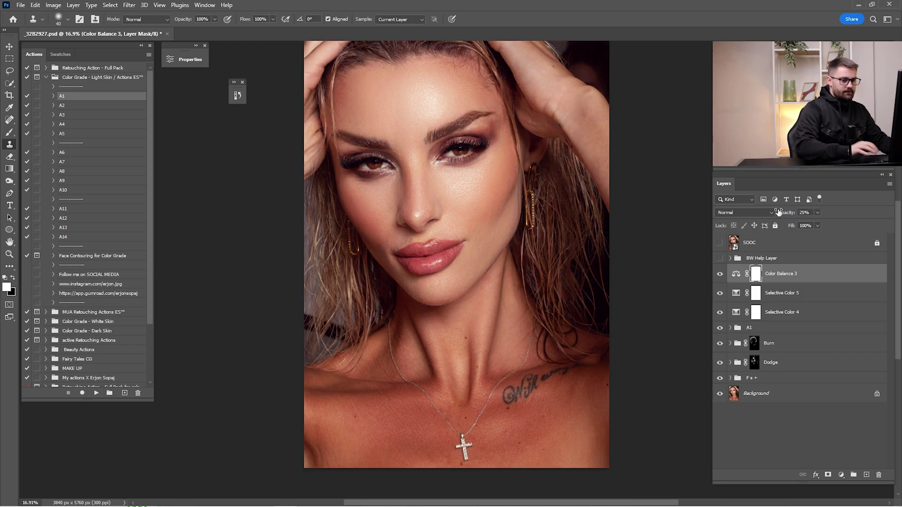
# - Move the two Selective Color layers and the Color Balance layer into the A1 group and compare the grade on and off
pyautogui.keyDown('shift'); pyautogui.click(776, 312); pyautogui.keyUp('shift')
pyautogui.moveTo(770, 310); pyautogui.dragTo(765, 331)
pyautogui.click(719, 270)
pyautogui.click(719, 271)
pyautogui.click(720, 271)
# - Run the Face Contouring for Color Grade action above the A1 group
pyautogui.click(94, 256)
pyautogui.click(93, 394)
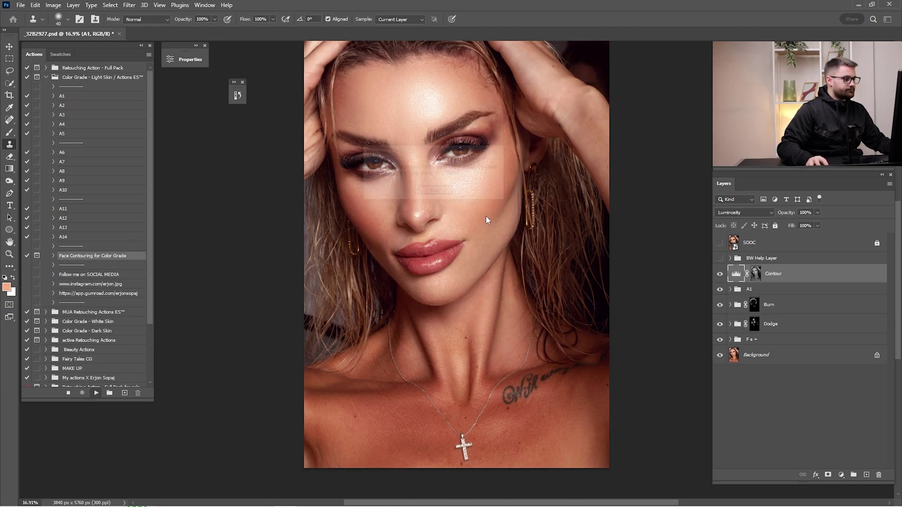
pyautogui.click(434, 193)
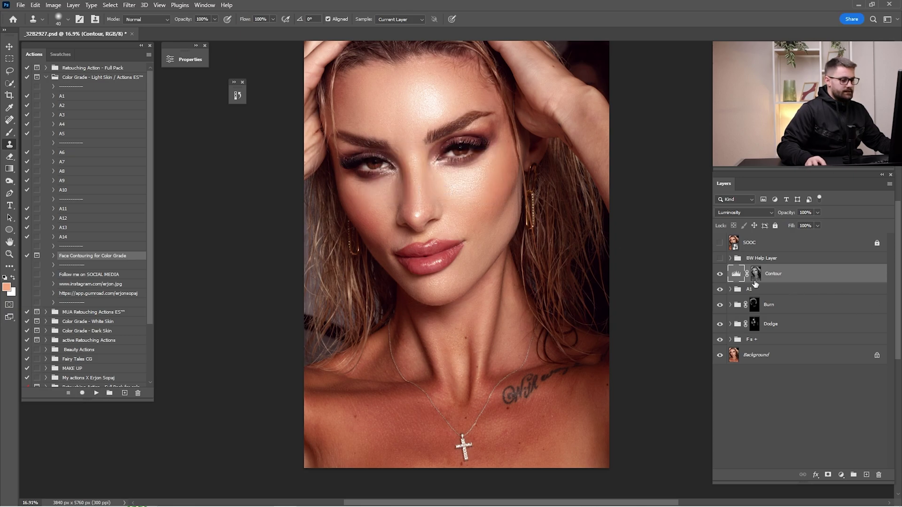
# - Compare the portrait with and without the Contour layer
pyautogui.click(720, 274)
pyautogui.click(720, 273)
pyautogui.click(719, 274)
pyautogui.click(720, 274)
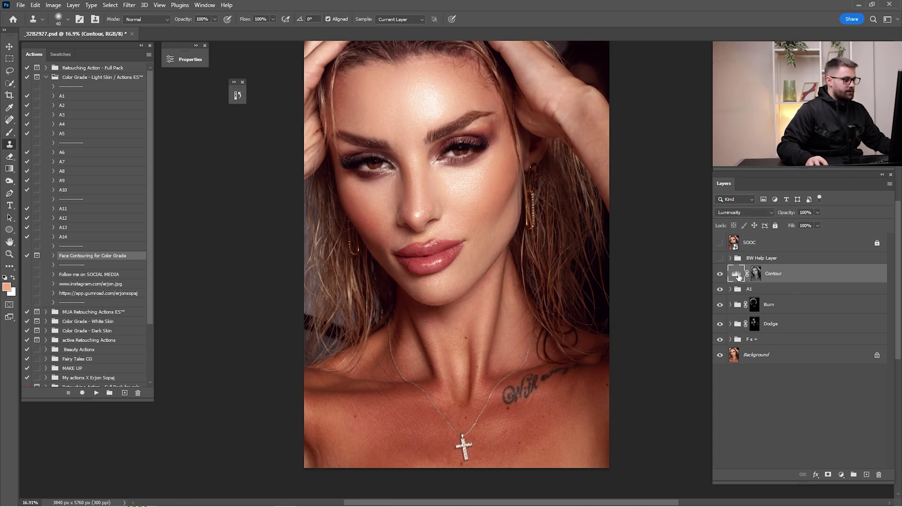
# - Adjust the white input level in the Contour layer's Levels settings
pyautogui.doubleClick(737, 274)
pyautogui.moveTo(301, 55); pyautogui.dragTo(253, 50)
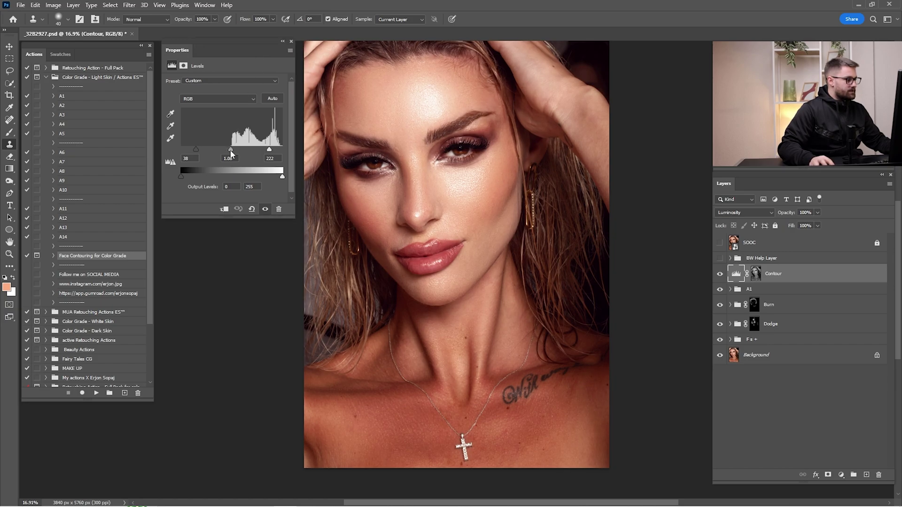
pyautogui.click(269, 150)
pyautogui.moveTo(265, 150); pyautogui.dragTo(277, 150)
pyautogui.click(282, 40)
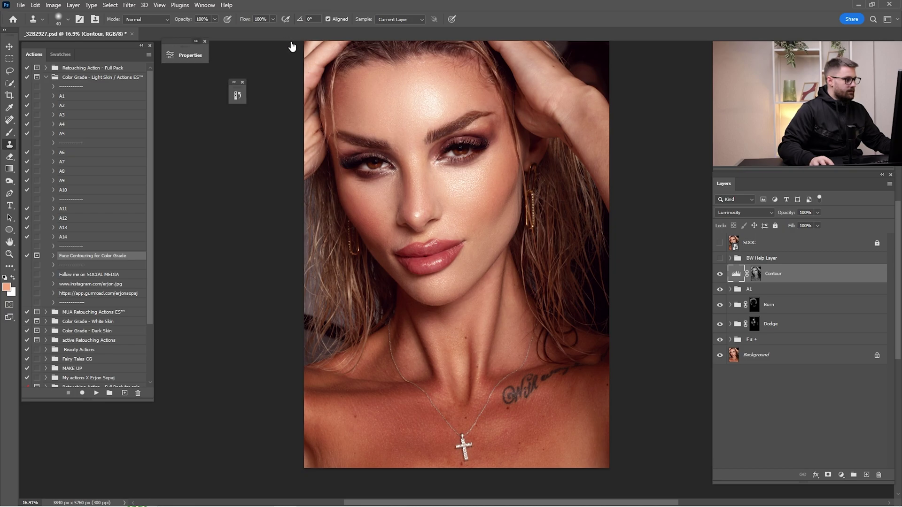
# - Compare the finished retouch with the original SOOC image across the whole portrait
pyautogui.click(720, 242)
pyautogui.click(720, 243)
pyautogui.click(719, 244)
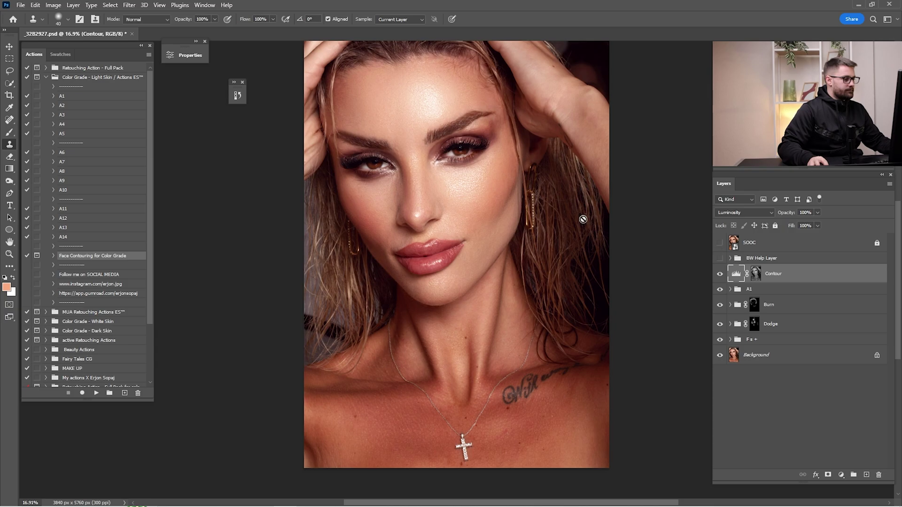
pyautogui.click(719, 243)
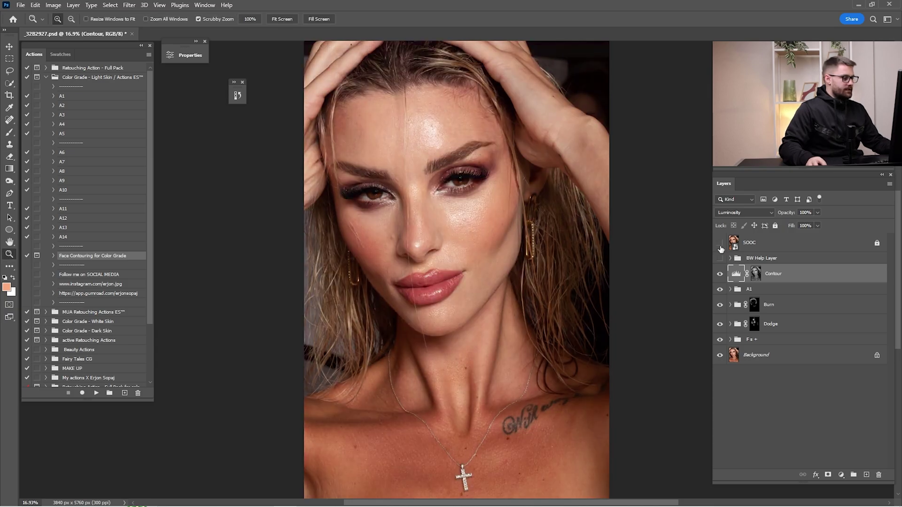
pyautogui.click(720, 243)
pyautogui.click(720, 244)
pyautogui.click(720, 243)
pyautogui.click(720, 244)
pyautogui.click(720, 243)
# - Examine the eyes, nose and cheeks up close against the SOOC image
pyautogui.moveTo(419, 167); pyautogui.dragTo(464, 173)
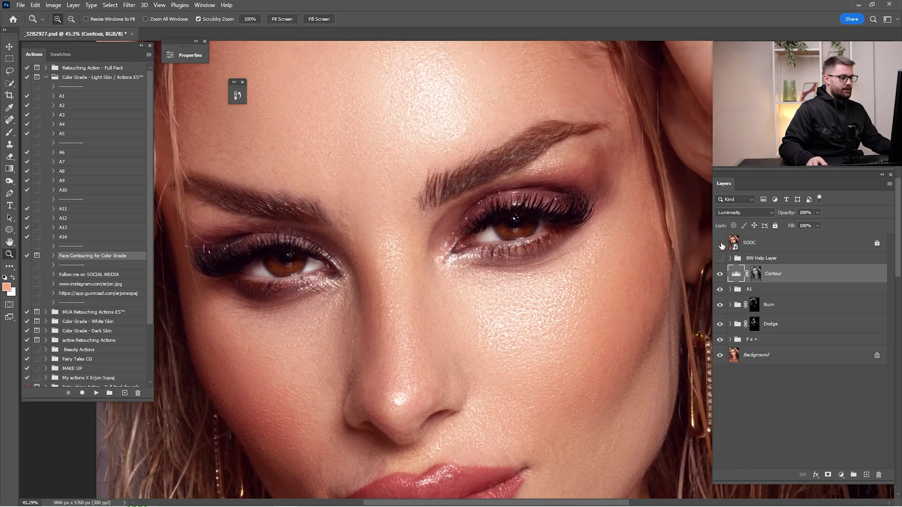
pyautogui.click(720, 244)
pyautogui.click(720, 243)
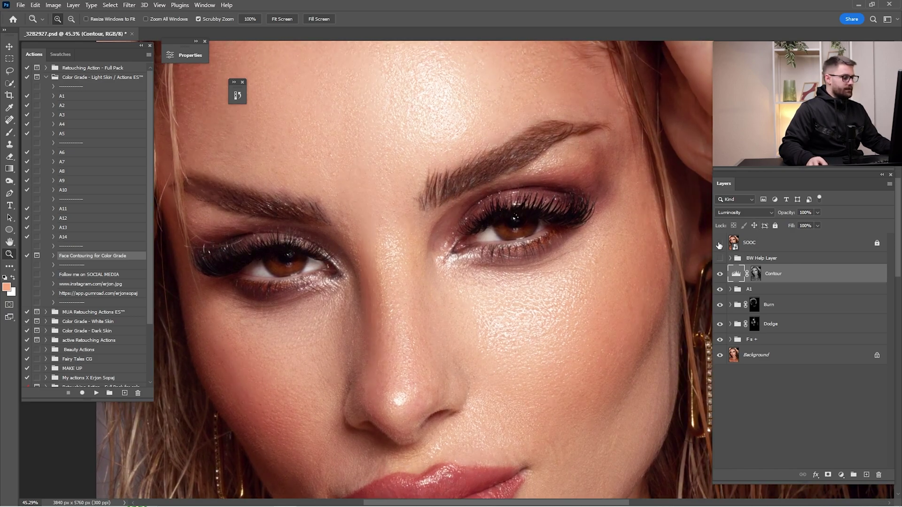
pyautogui.click(720, 243)
pyautogui.click(720, 244)
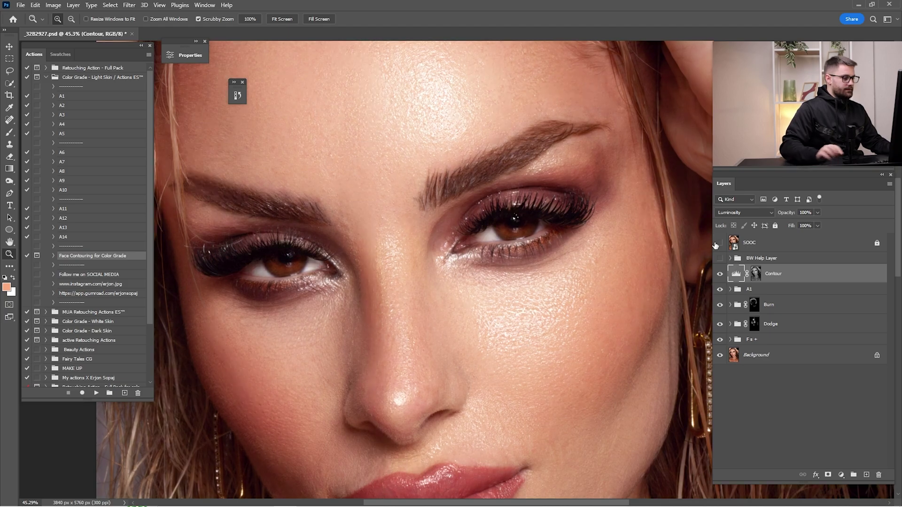
# - Fit the portrait to the window and make a final before-and-after check against the SOOC layer
pyautogui.hotkey('ctrl', '0')
pyautogui.click(717, 244)
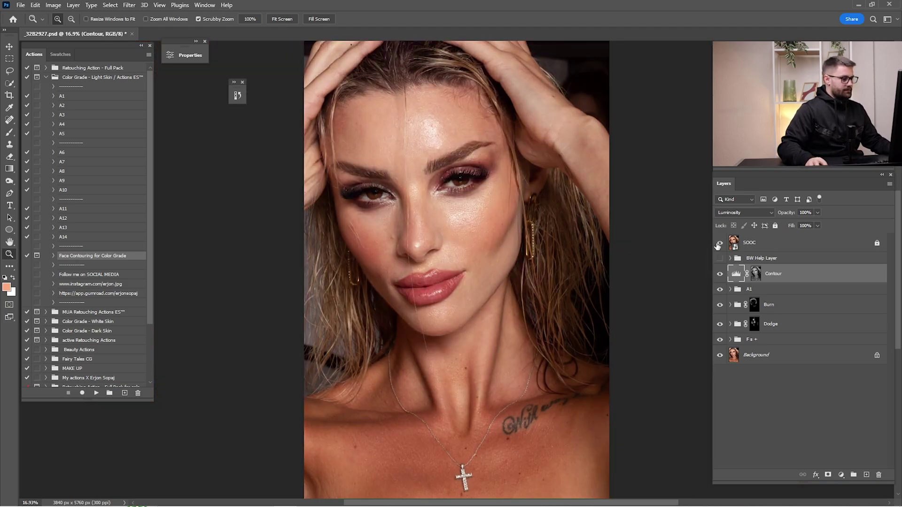
pyautogui.click(720, 245)
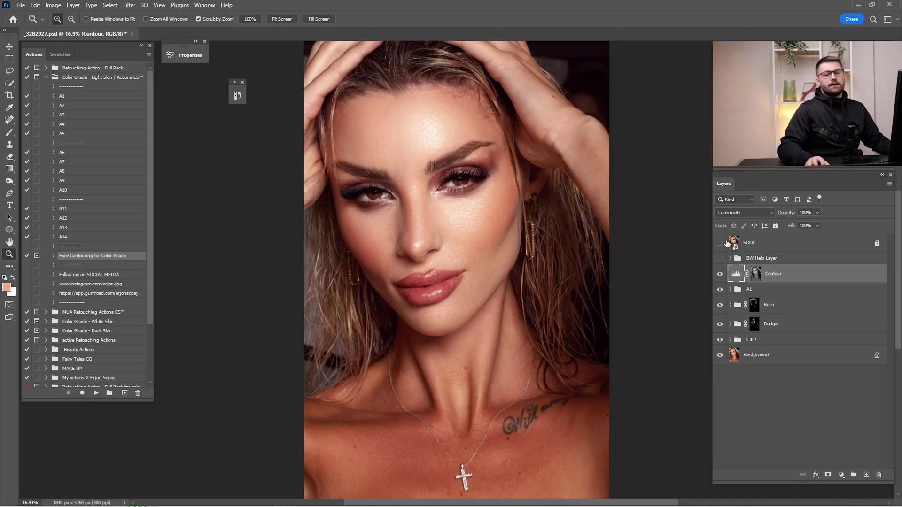